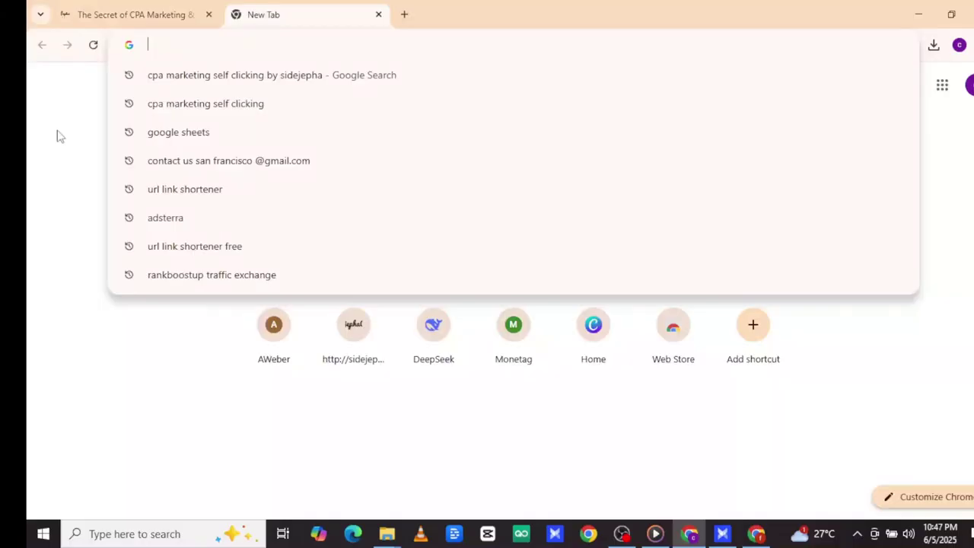
# - Close the address bar's history suggestions in the new Chrome tab
pyautogui.click(60, 135)
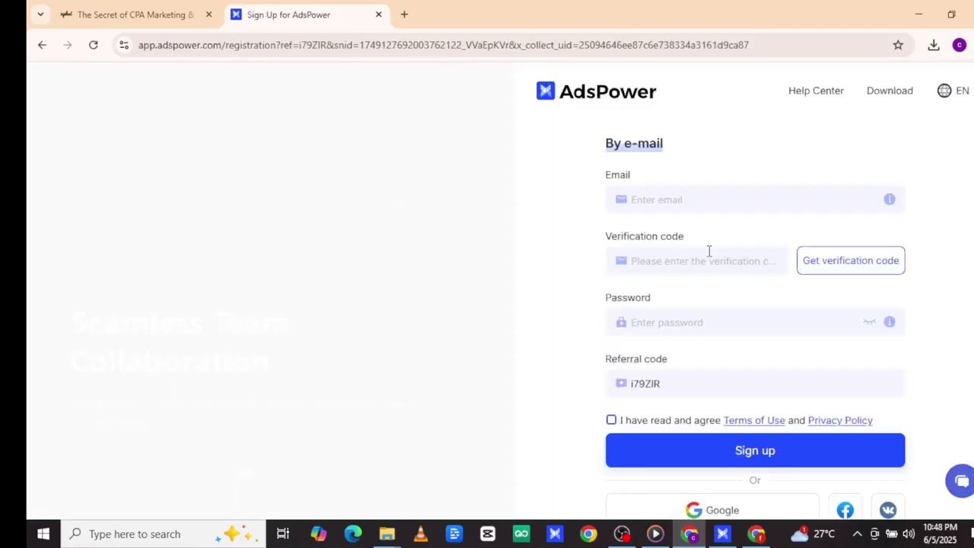
# - Enter the sign-up e-mail address, request a verification code, and set the account password
pyautogui.click(672, 201)
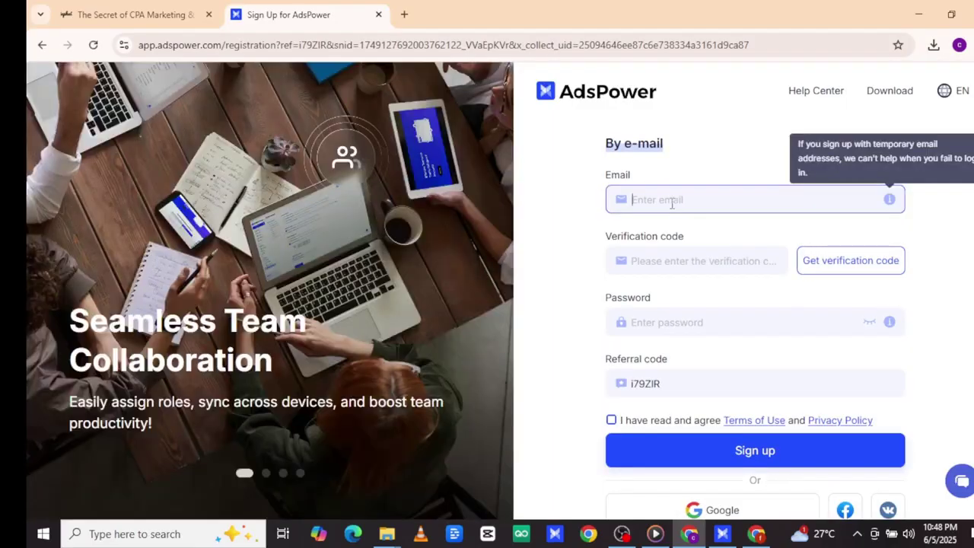
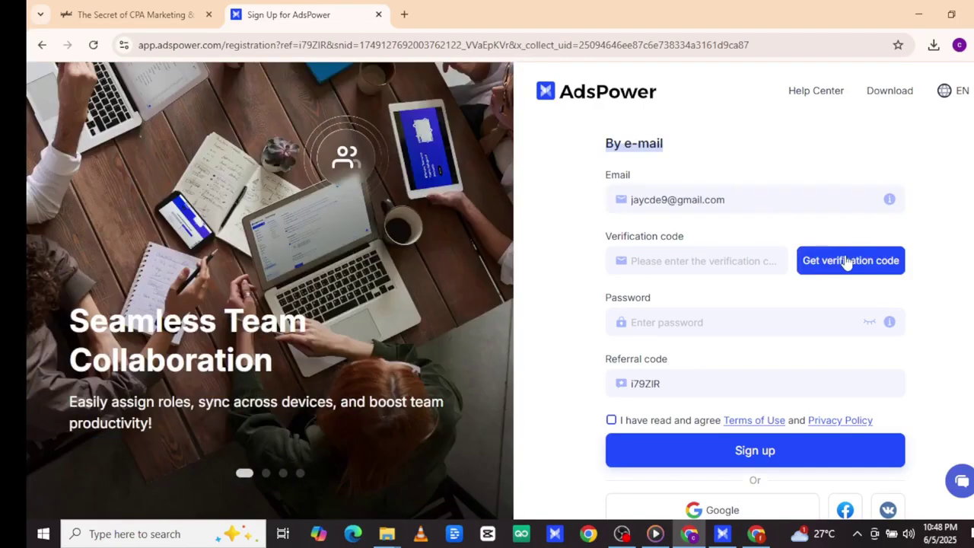
pyautogui.click(844, 261)
pyautogui.click(679, 324)
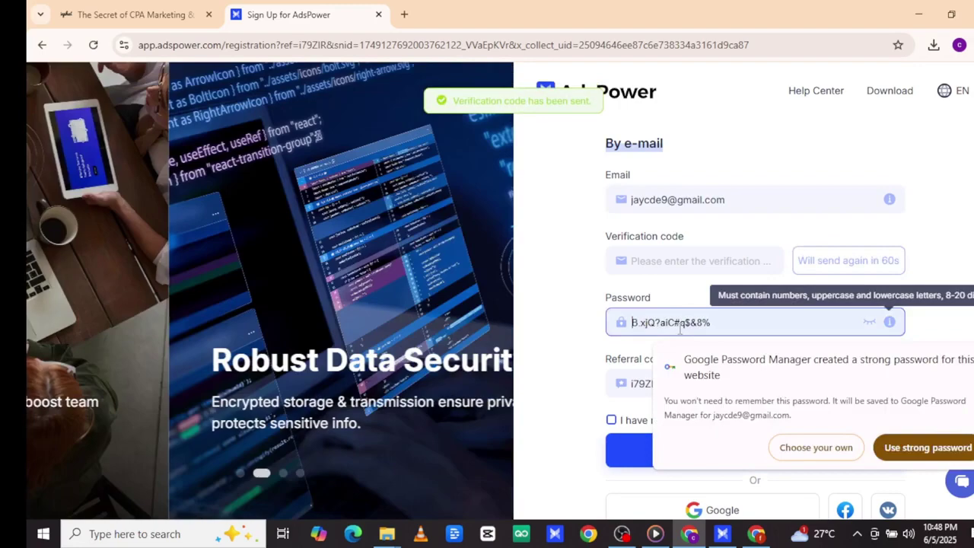
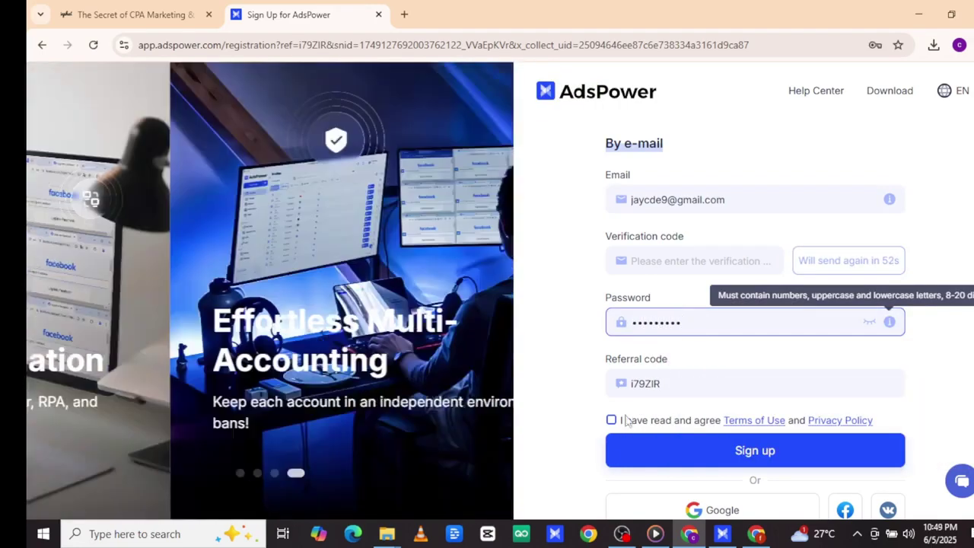
# - Accept the terms of use, enter the e-mailed verification code, and submit the registration
pyautogui.click(611, 420)
pyautogui.click(736, 263)
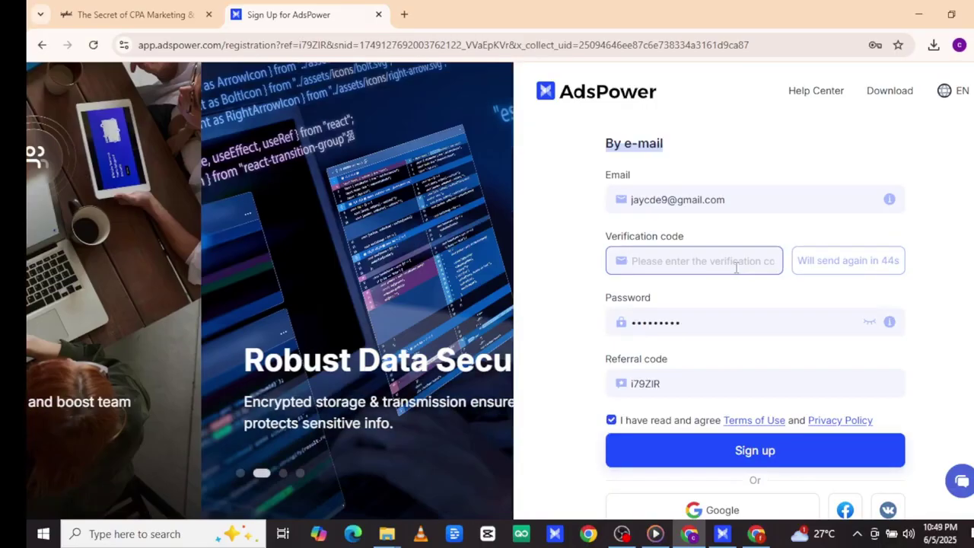
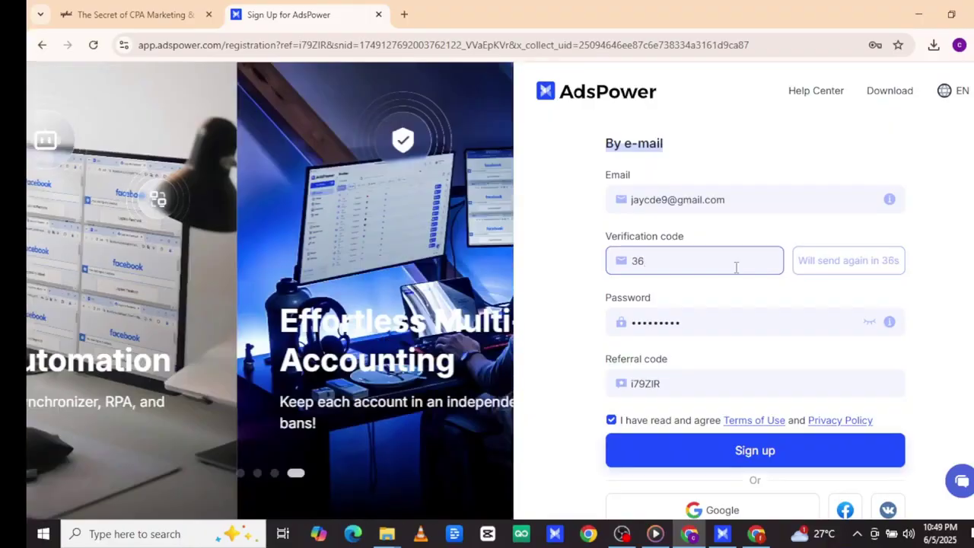
pyautogui.scroll(-1, 753, 365)
pyautogui.press('Return')
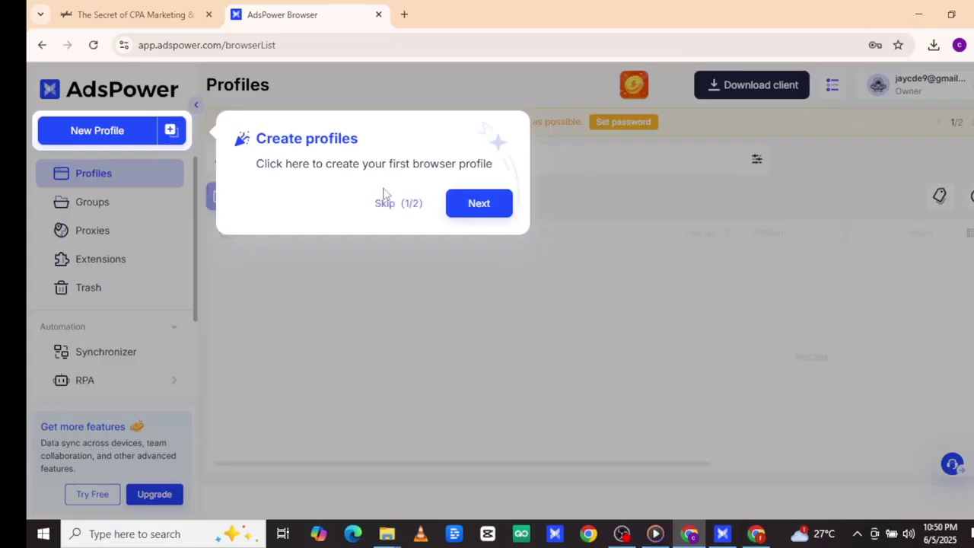
# - Skip the create-profiles guide and go to the AdsPower desktop client download page
pyautogui.click(385, 198)
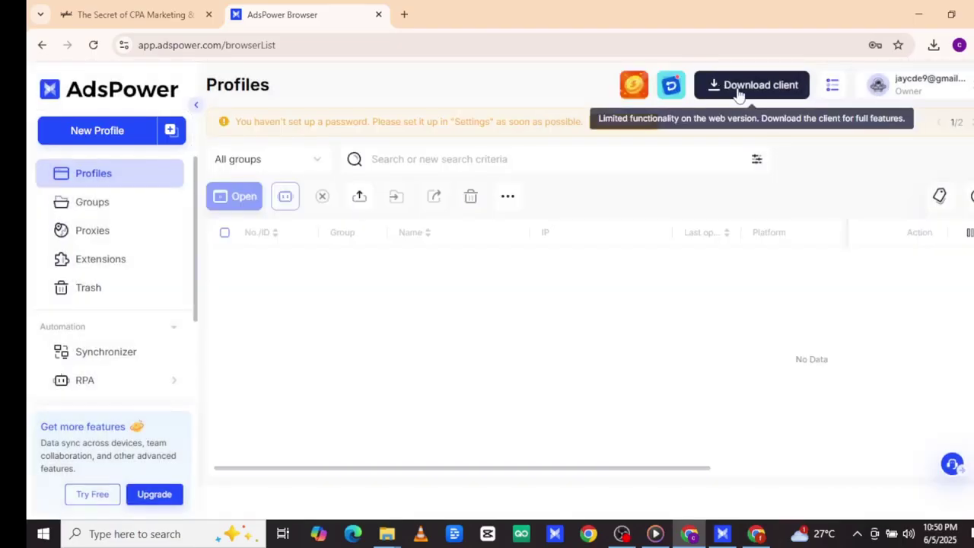
pyautogui.click(739, 87)
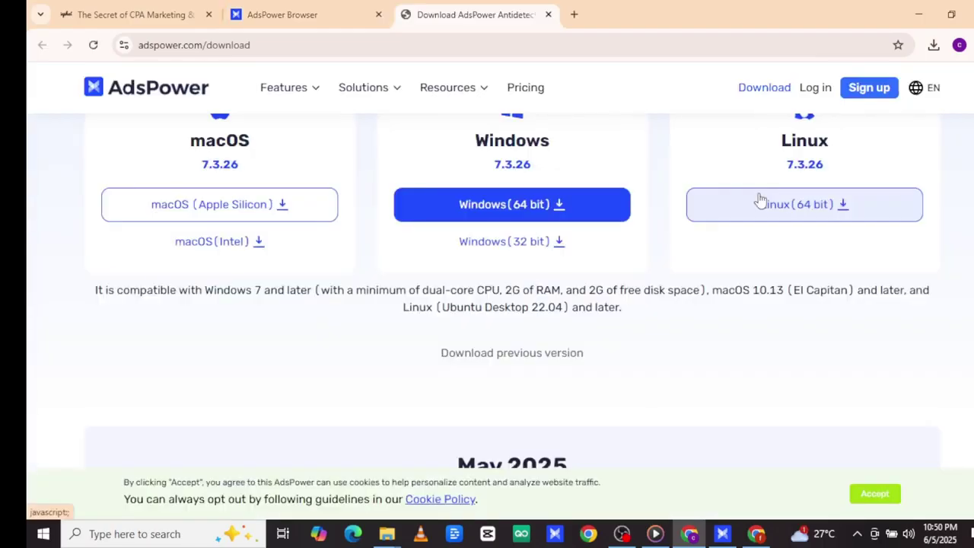
pyautogui.scroll(2, 759, 200)
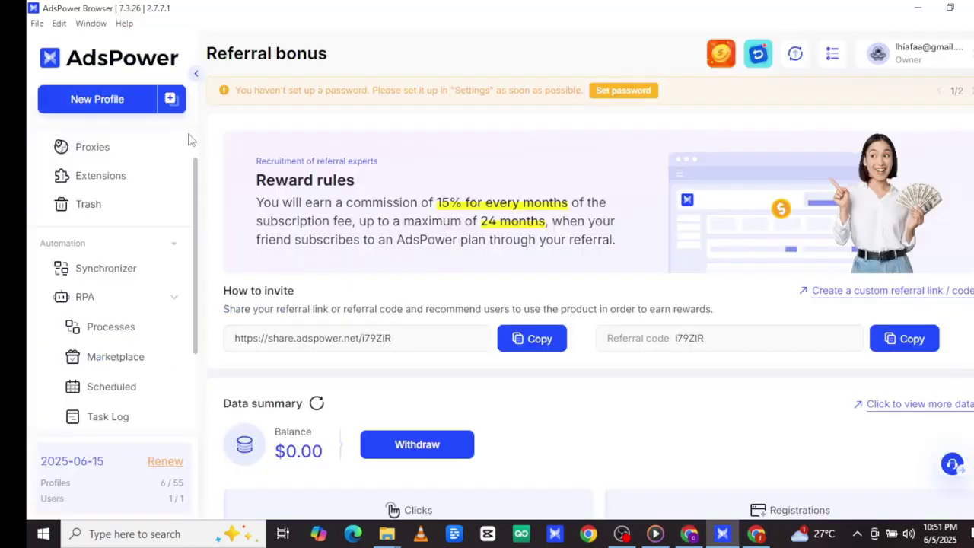
pyautogui.scroll(1, 194, 134)
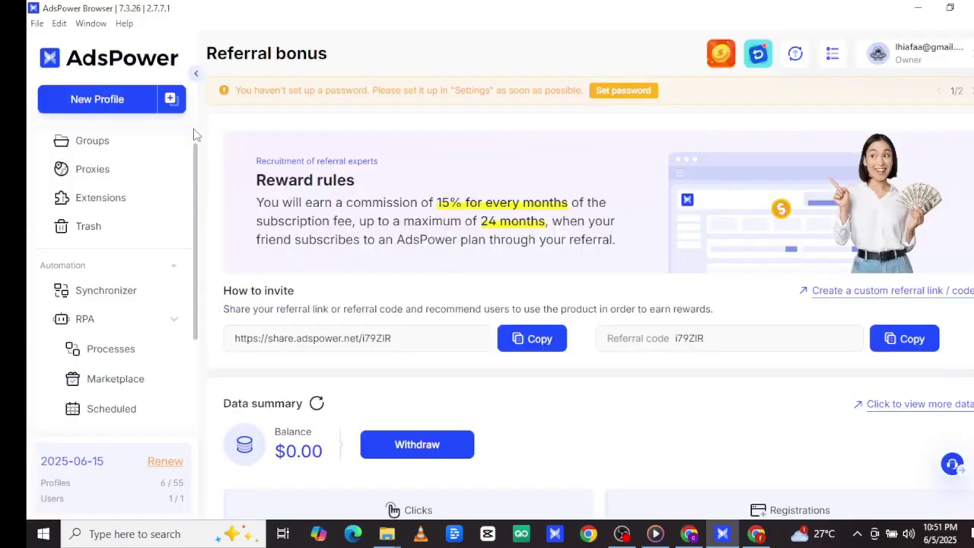
pyautogui.scroll(1, 114, 190)
pyautogui.doubleClick(108, 145)
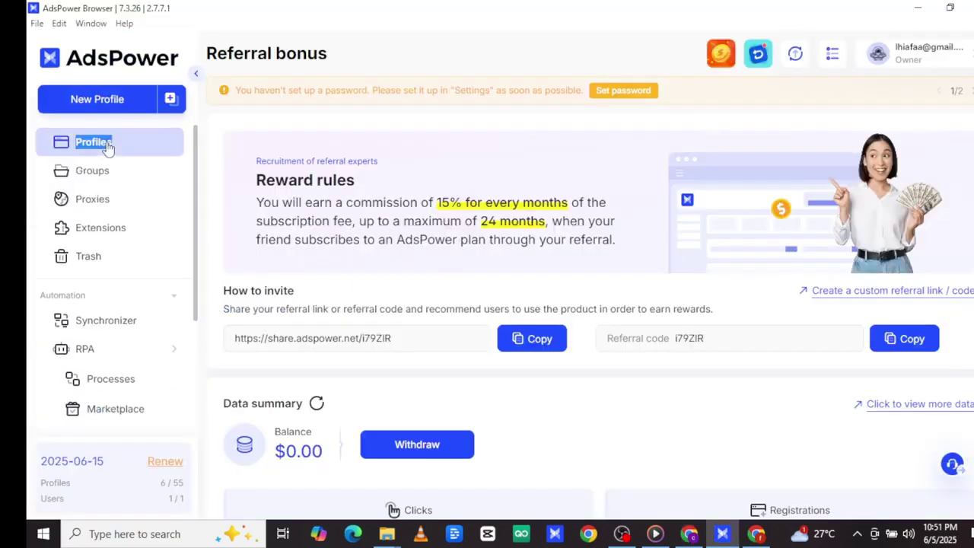
# - Show the list of six browser profiles and expand the RPA section in the sidebar
pyautogui.click(108, 146)
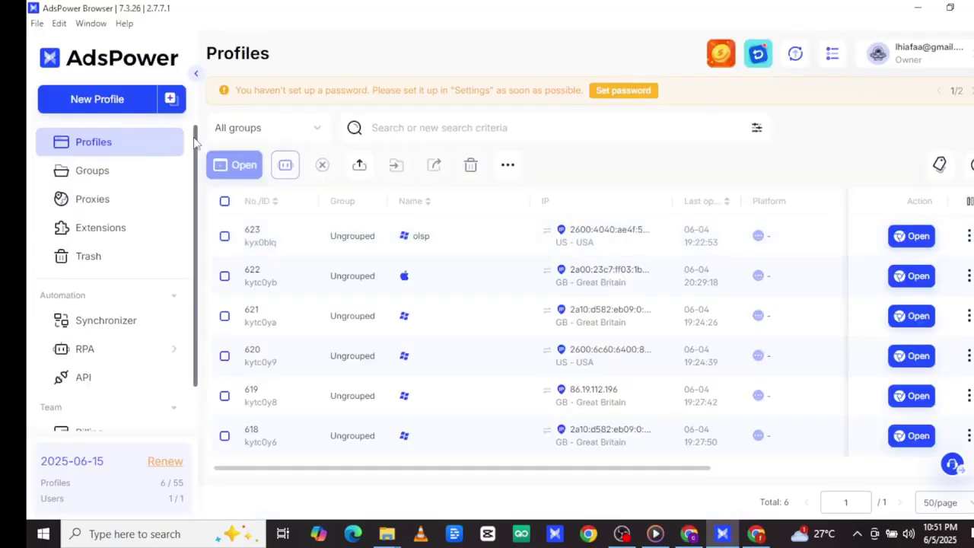
pyautogui.scroll(-1, 109, 146)
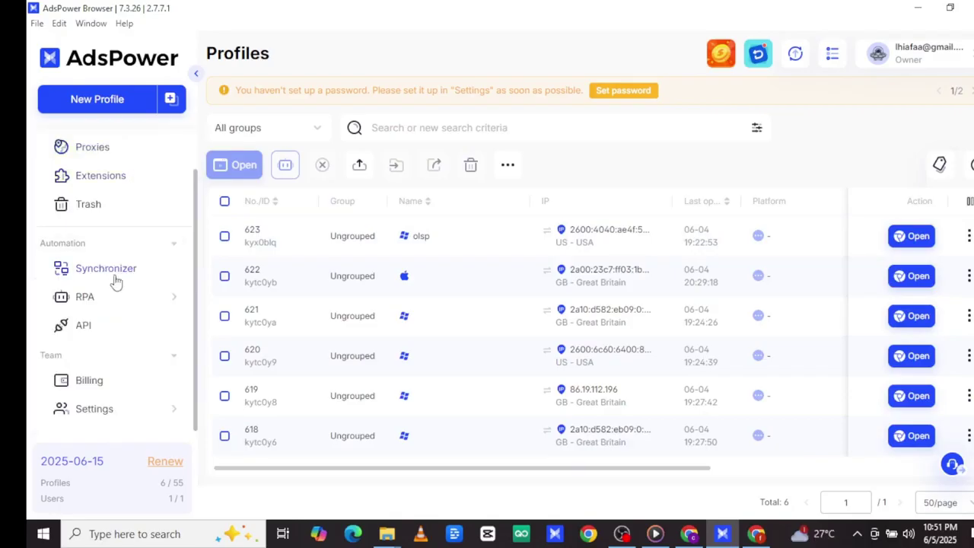
pyautogui.click(114, 296)
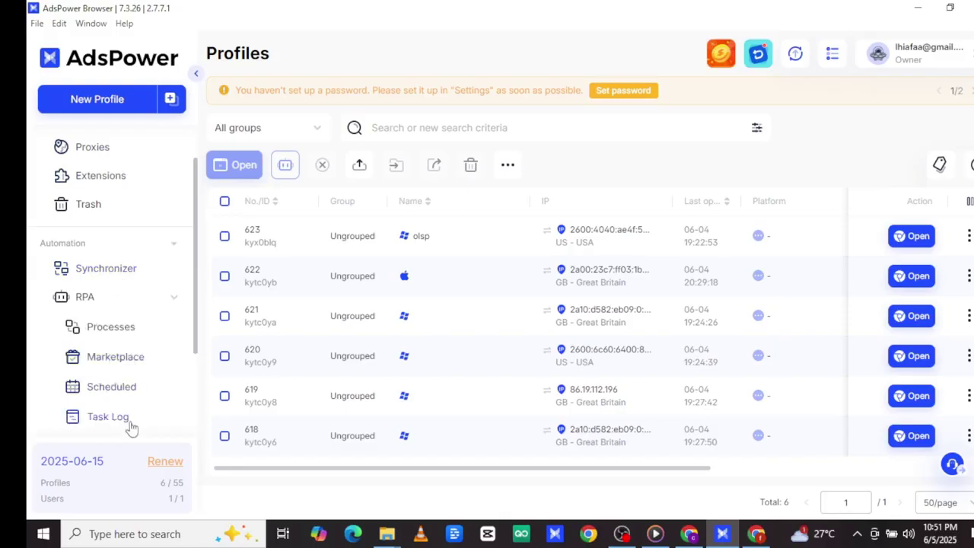
pyautogui.scroll(-2, 131, 426)
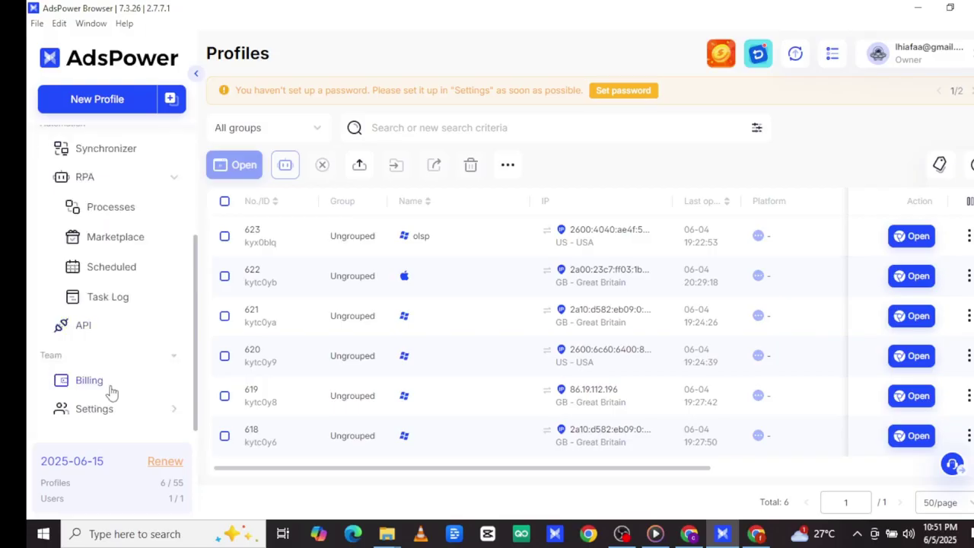
pyautogui.moveTo(196, 244); pyautogui.dragTo(199, 133)
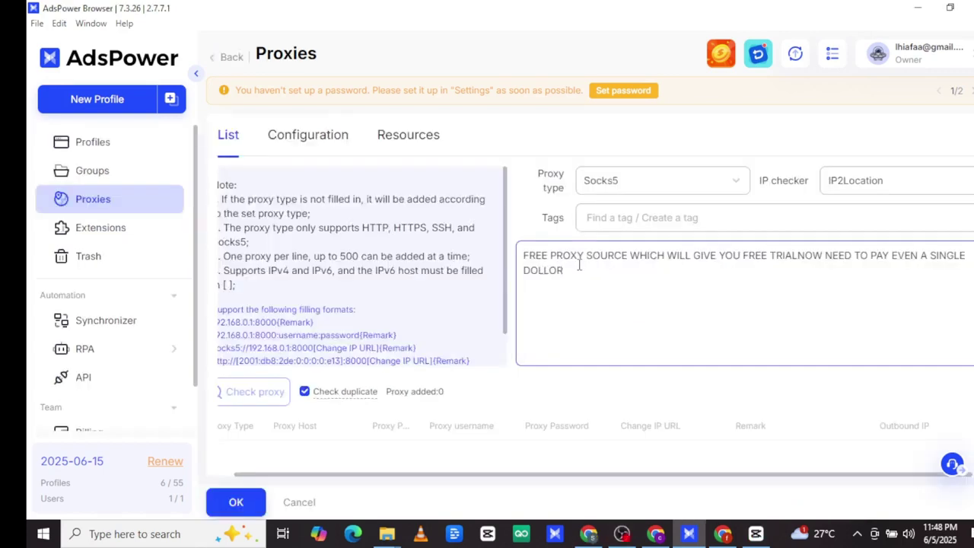
# - Correct the misspelled DOLLOR to DOLLAR in the proxy box note
pyautogui.press('BackSpace')
pyautogui.press('BackSpace')
pyautogui.write('AO')
pyautogui.moveTo(525, 257); pyautogui.dragTo(572, 283)
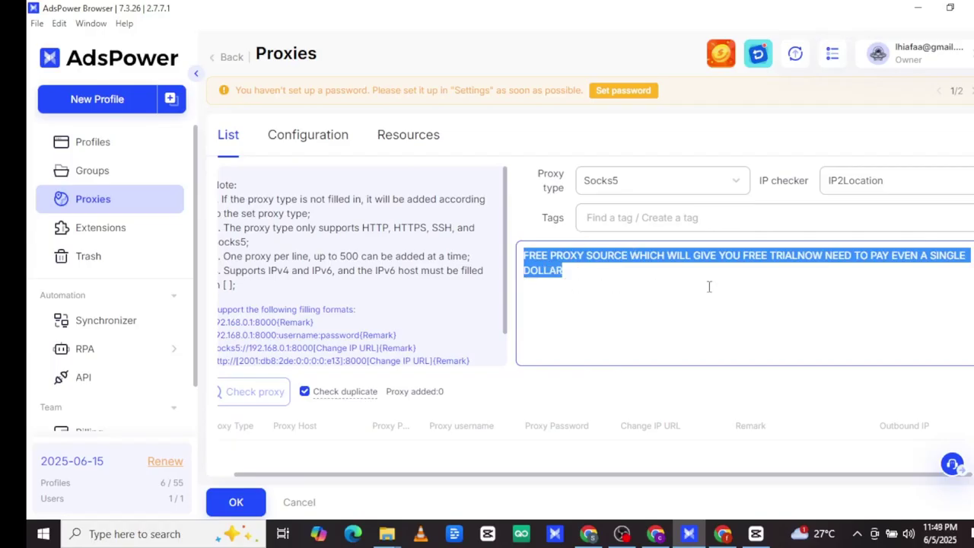
# - Change TRIALNOW to TRIAL NO in the proxy box note
pyautogui.click(809, 259)
pyautogui.click(800, 256)
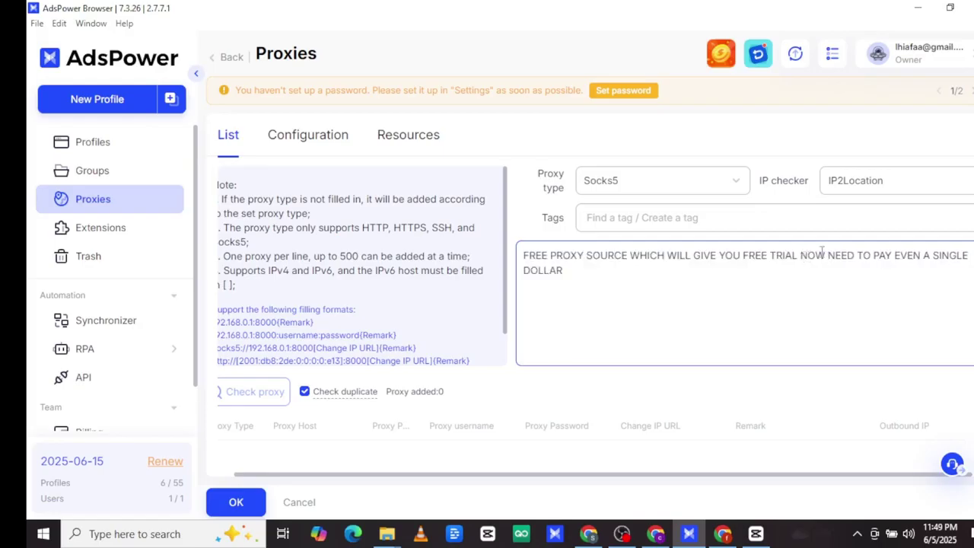
pyautogui.click(824, 257)
pyautogui.press('BackSpace')
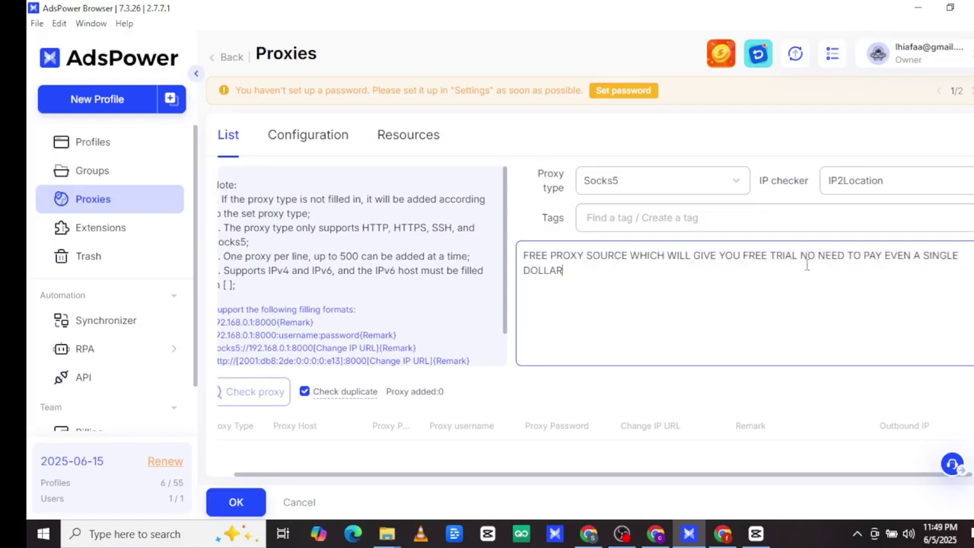
pyautogui.moveTo(523, 257); pyautogui.dragTo(580, 277)
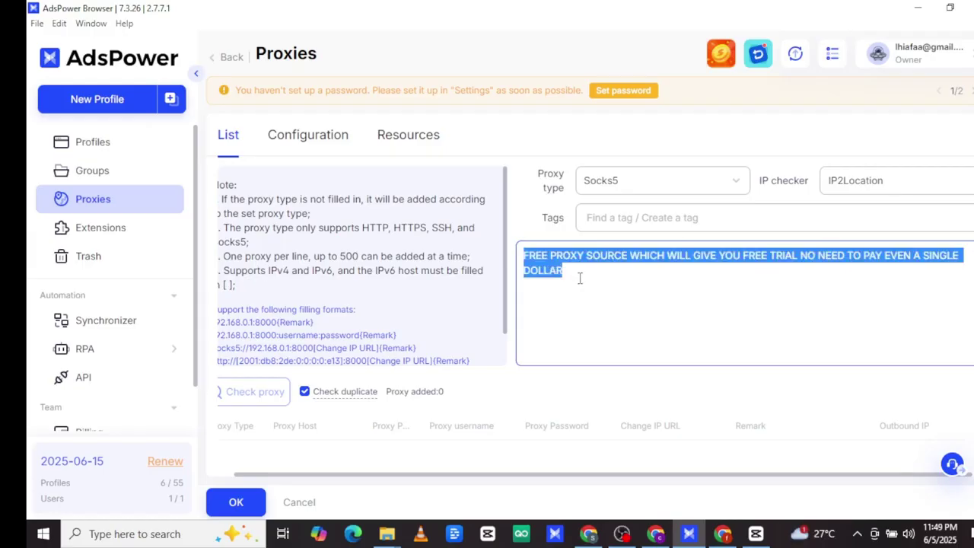
pyautogui.click(583, 294)
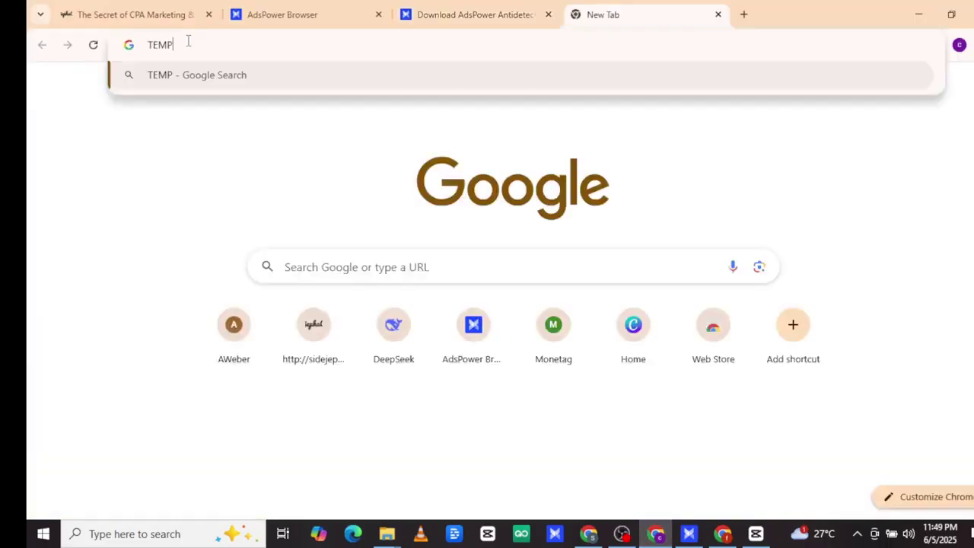
# - Search Google for 'TEMP MAIL' and open the Temp Mail disposable e-mail site
pyautogui.write(' MAIL')
pyautogui.press('Return')
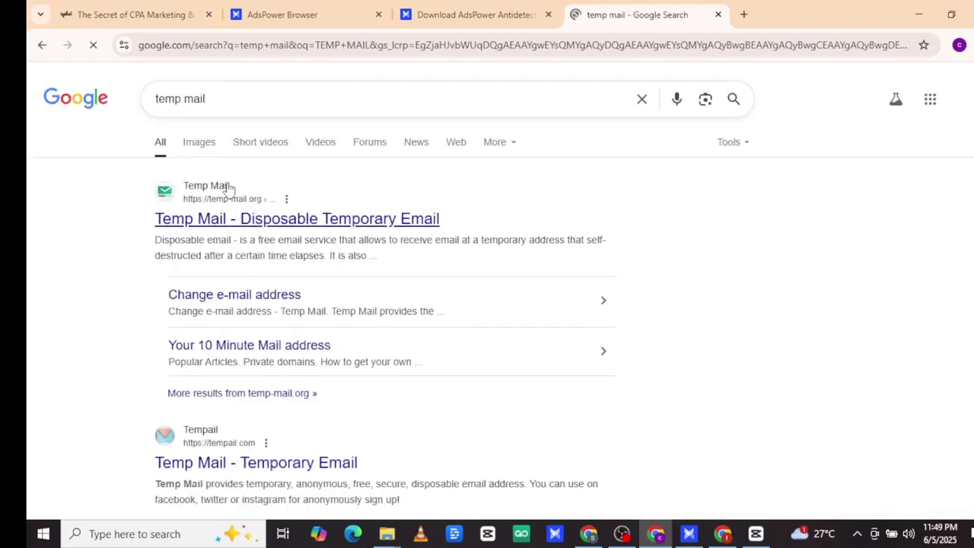
pyautogui.click(210, 221)
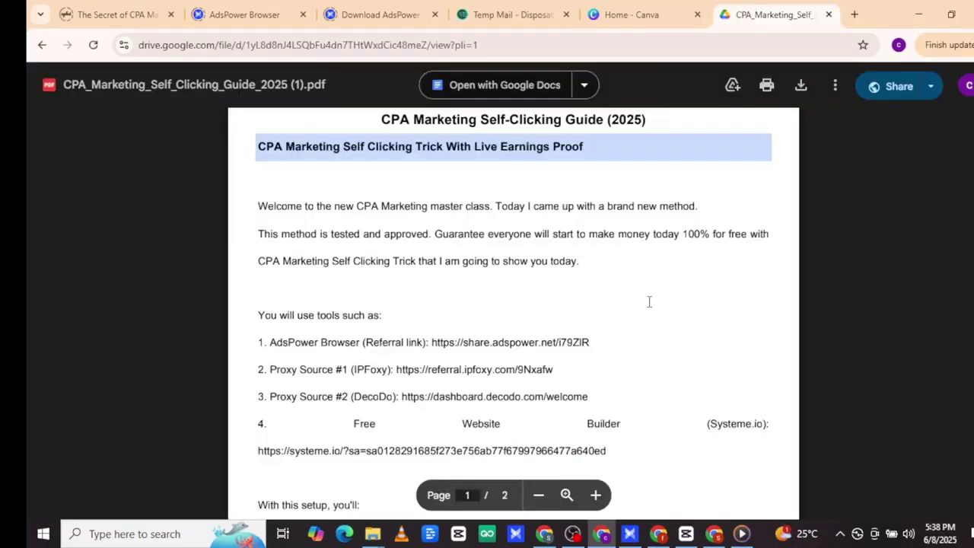
# - Follow the IPFoxy referral link in the CPA Marketing guide PDF
pyautogui.click(444, 376)
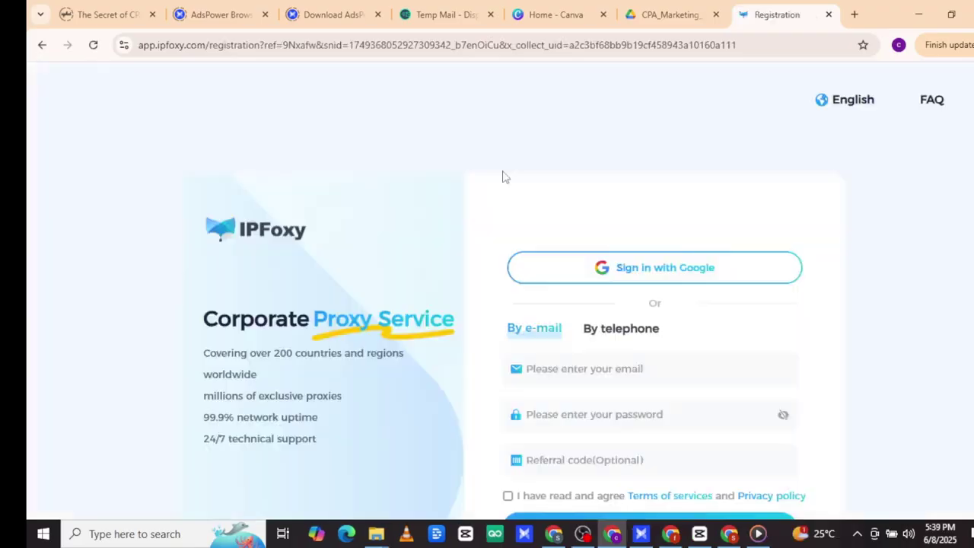
# - Sign up to IPFoxy by choosing the existing Google account
pyautogui.click(673, 265)
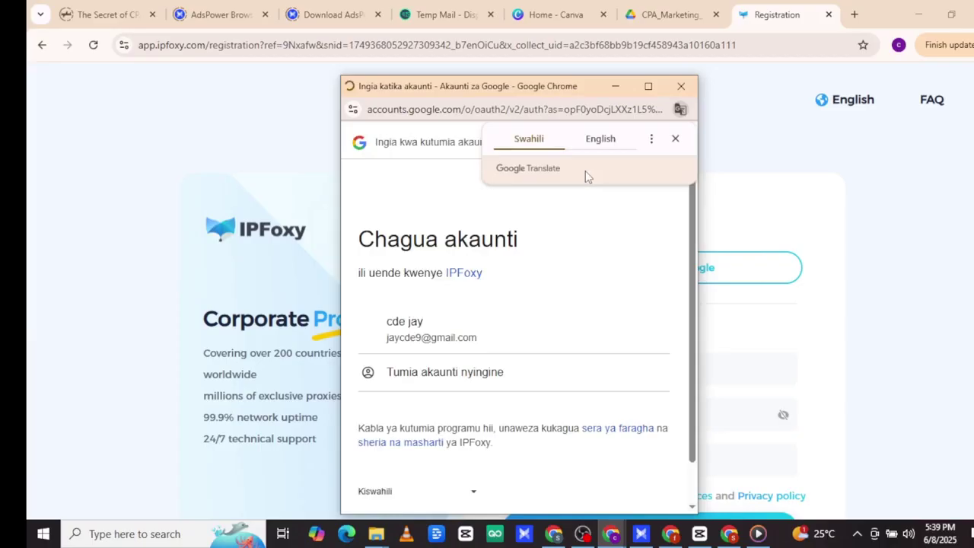
pyautogui.click(417, 340)
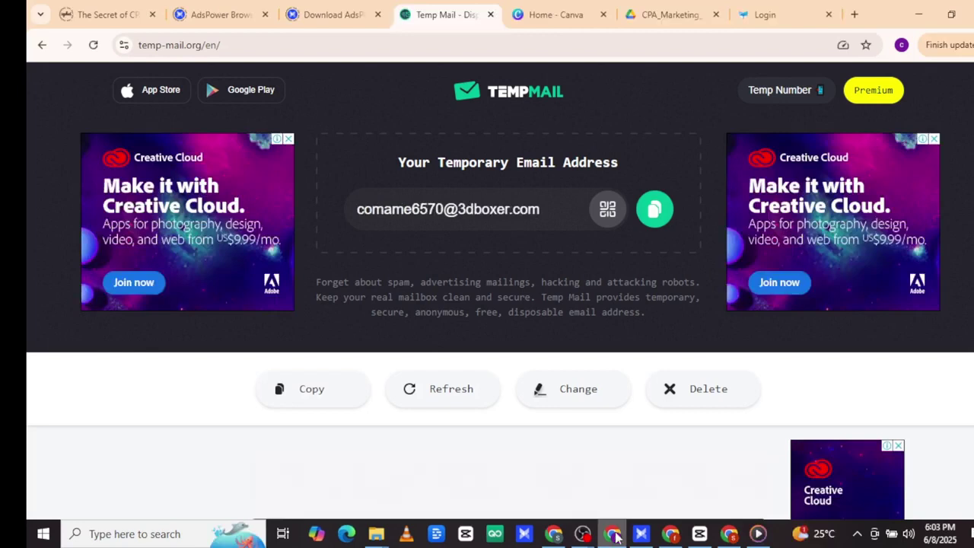
# - Open the 'Welcome! Please Activate Your IPFoxy Account' email and activate the account
pyautogui.scroll(-3, 474, 344)
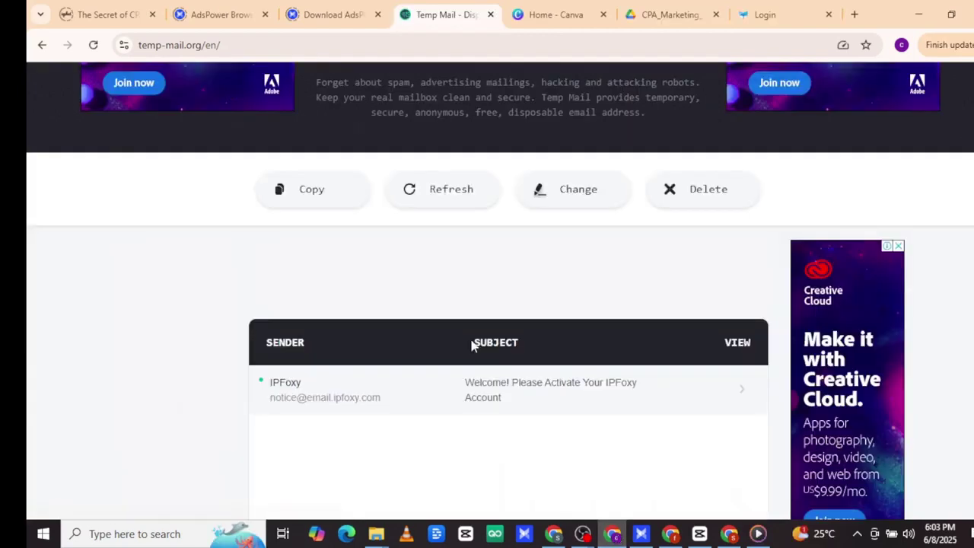
pyautogui.click(499, 397)
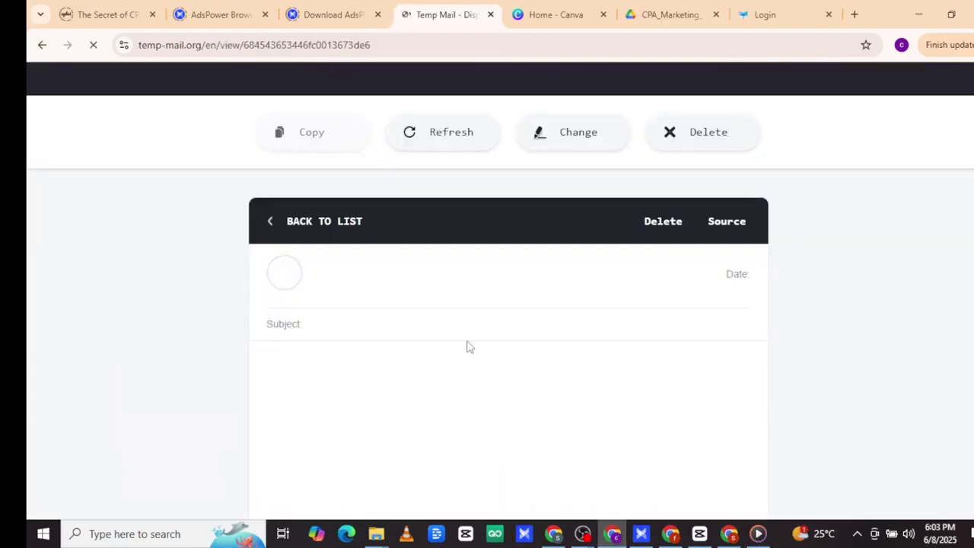
pyautogui.scroll(-3, 467, 344)
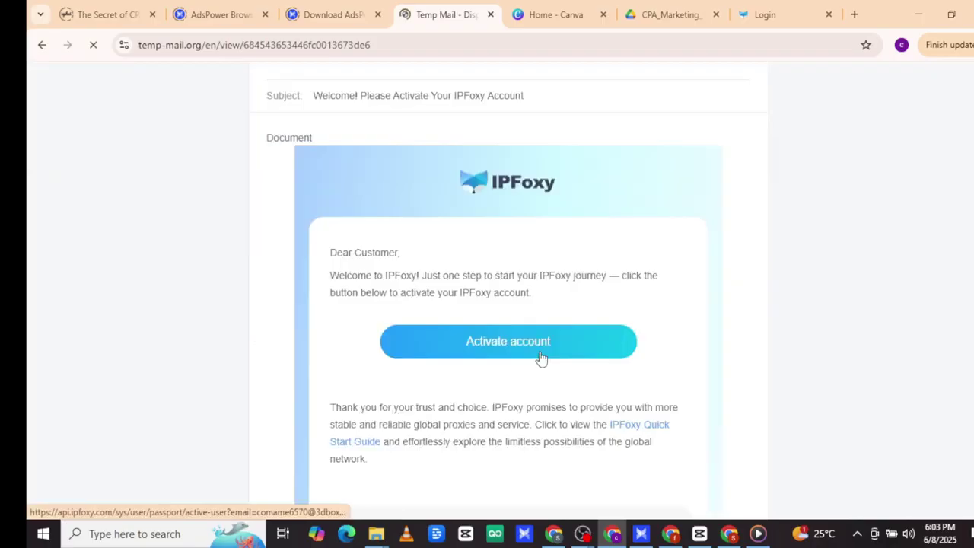
pyautogui.click(541, 358)
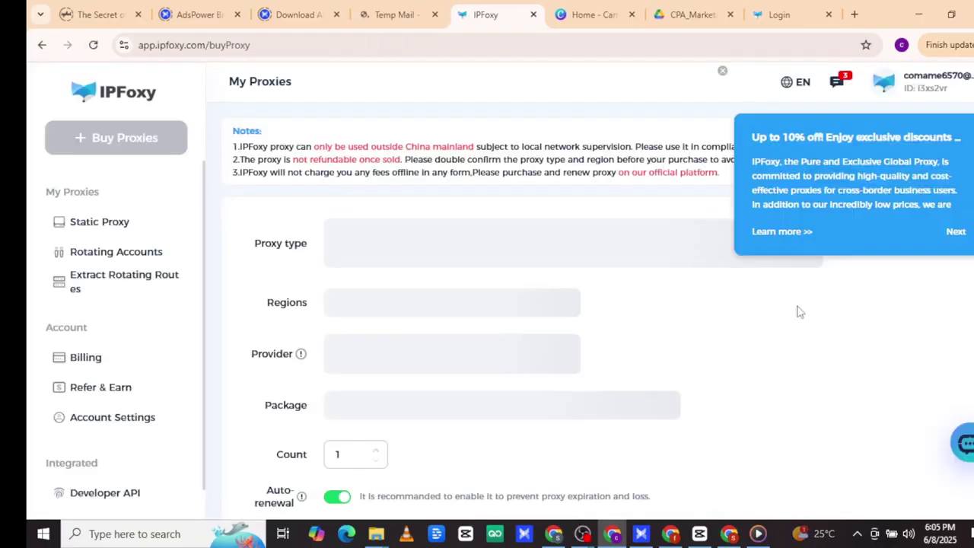
pyautogui.moveTo(817, 342); pyautogui.dragTo(728, 352)
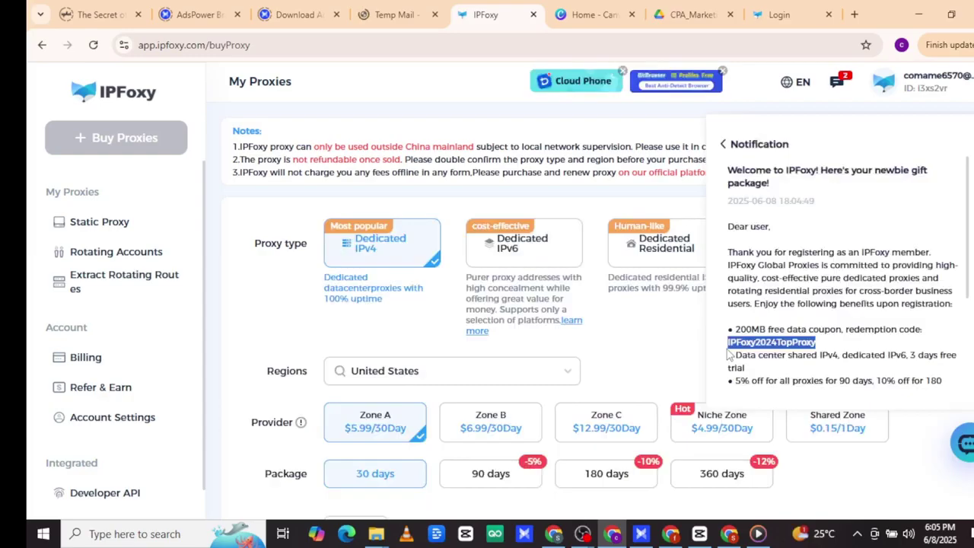
pyautogui.click(737, 338)
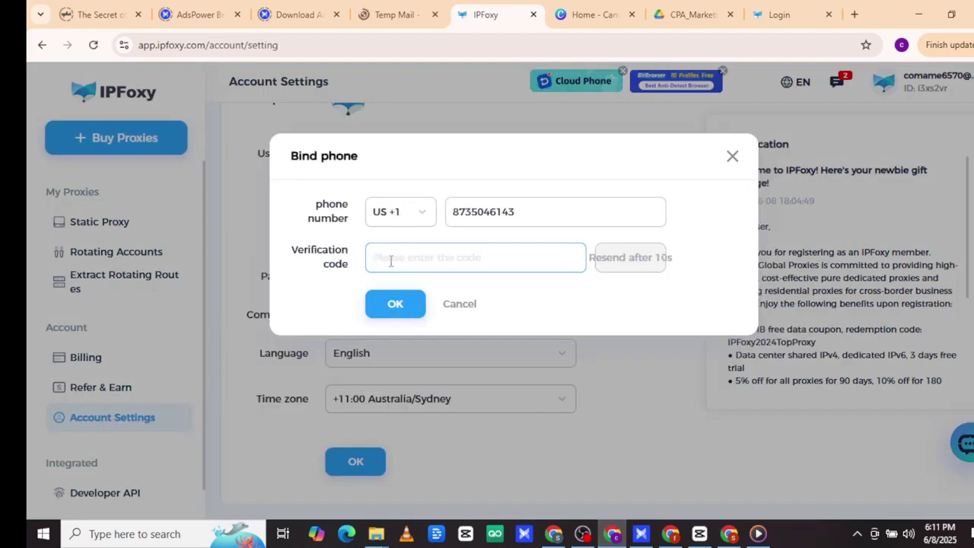
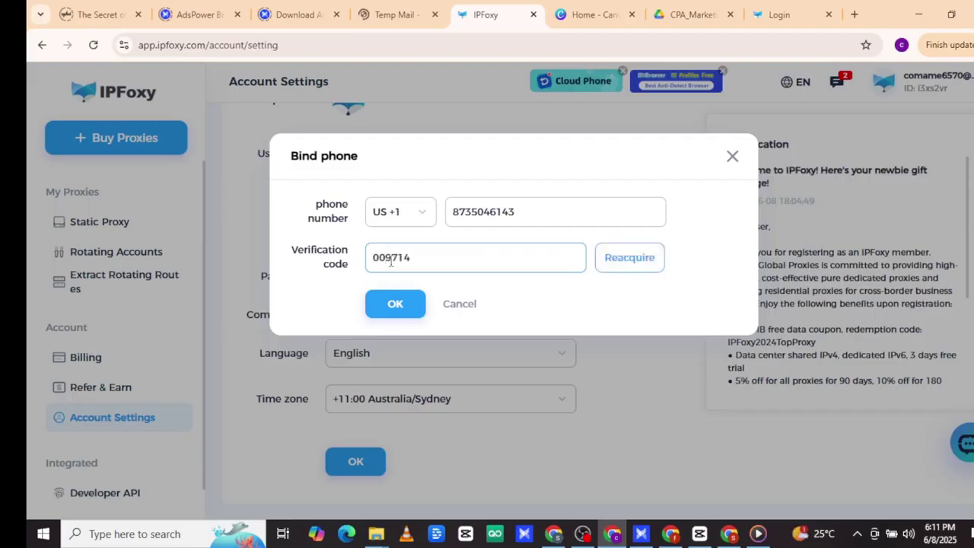
# - Enter the received SMS verification code and confirm the phone binding
pyautogui.click(394, 303)
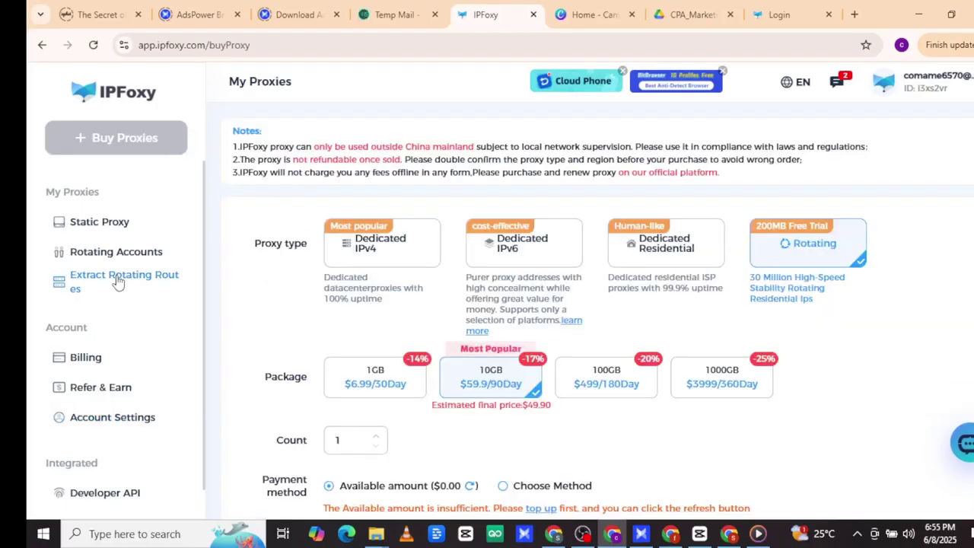
# - Generate United States sticky-rotation socks5 proxies on IPFoxy's Extract Rotating Routes page
pyautogui.click(118, 281)
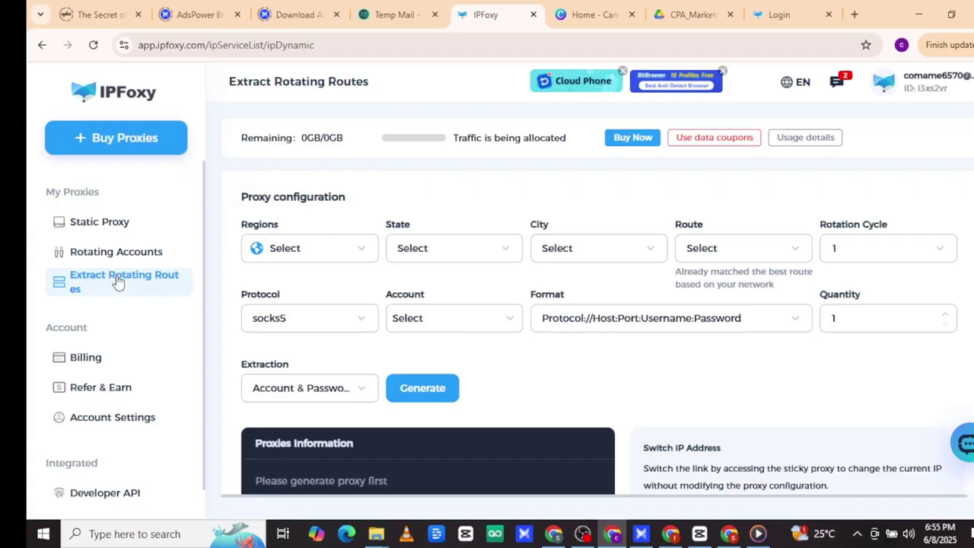
pyautogui.click(304, 258)
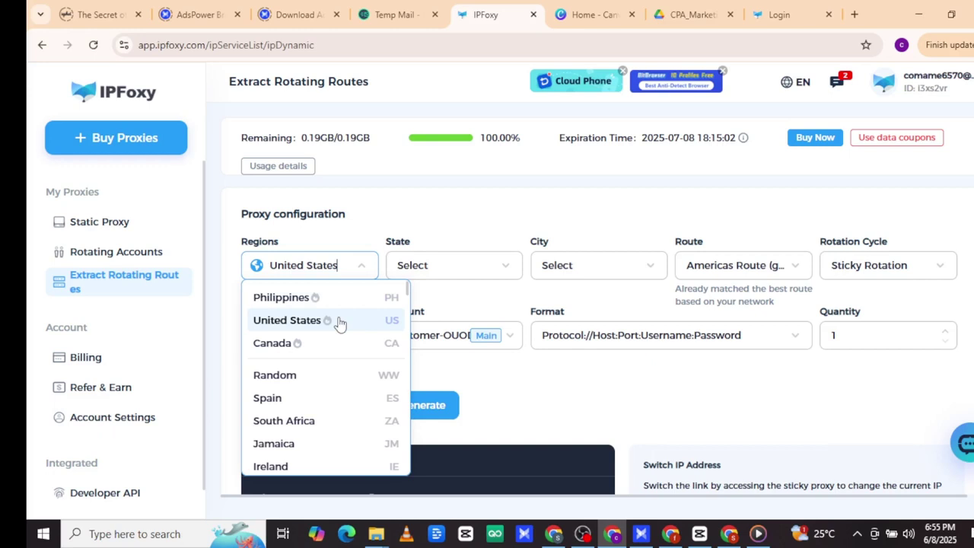
pyautogui.click(848, 339)
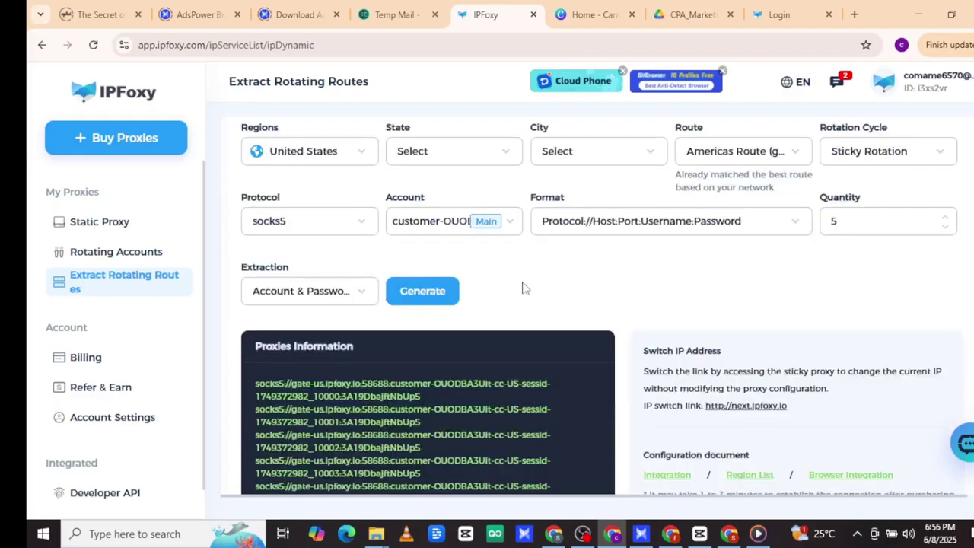
pyautogui.scroll(-2, 523, 289)
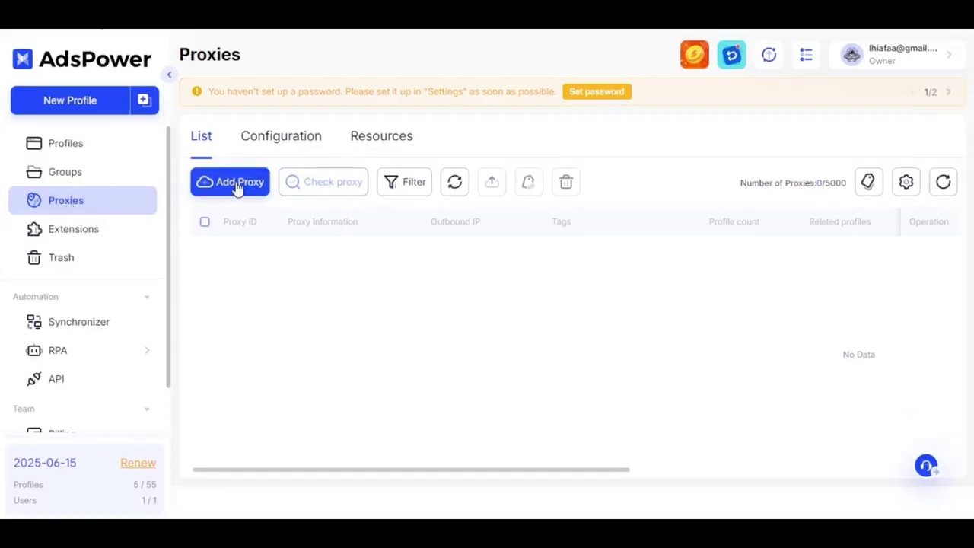
# - Add the five pasted IPFoxy socks5 proxy lines to AdsPower's proxy list
pyautogui.click(234, 188)
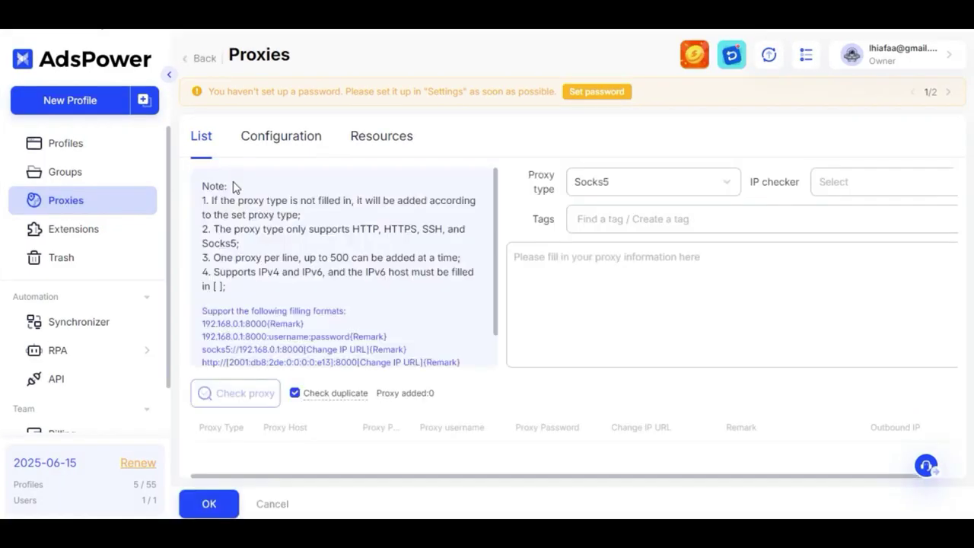
pyautogui.click(560, 262)
pyautogui.hotkey('ctrl', 'v')
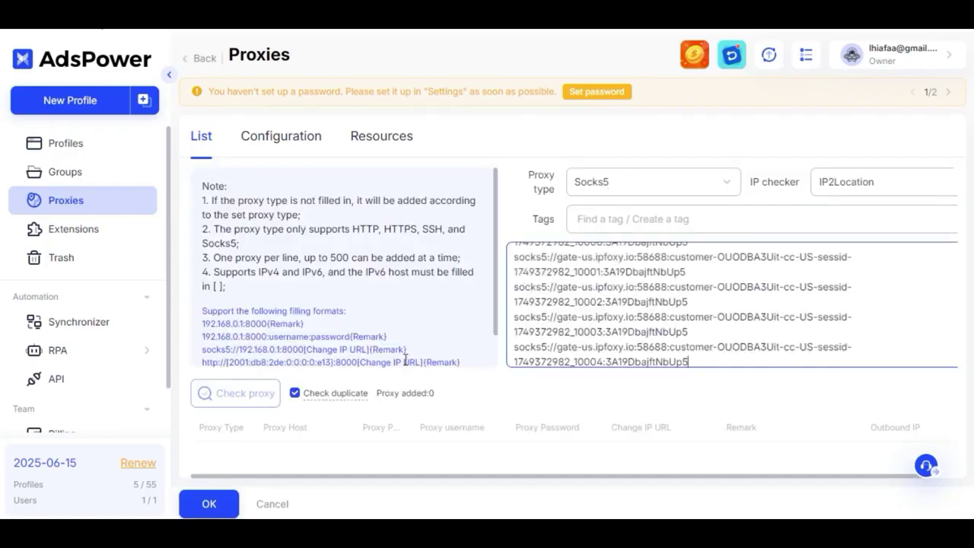
pyautogui.click(209, 503)
pyautogui.click(667, 181)
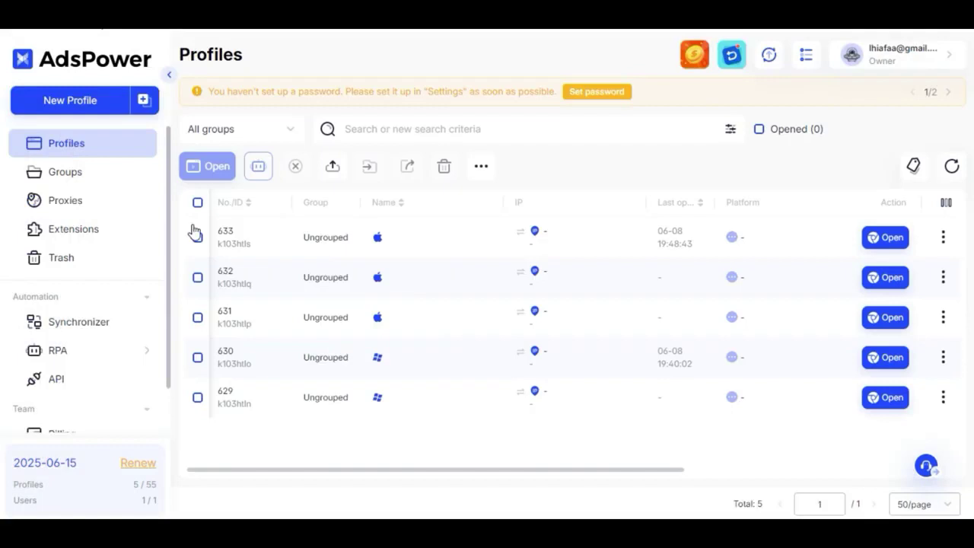
# - Select all five existing profiles and delete them
pyautogui.doubleClick(198, 204)
pyautogui.click(198, 204)
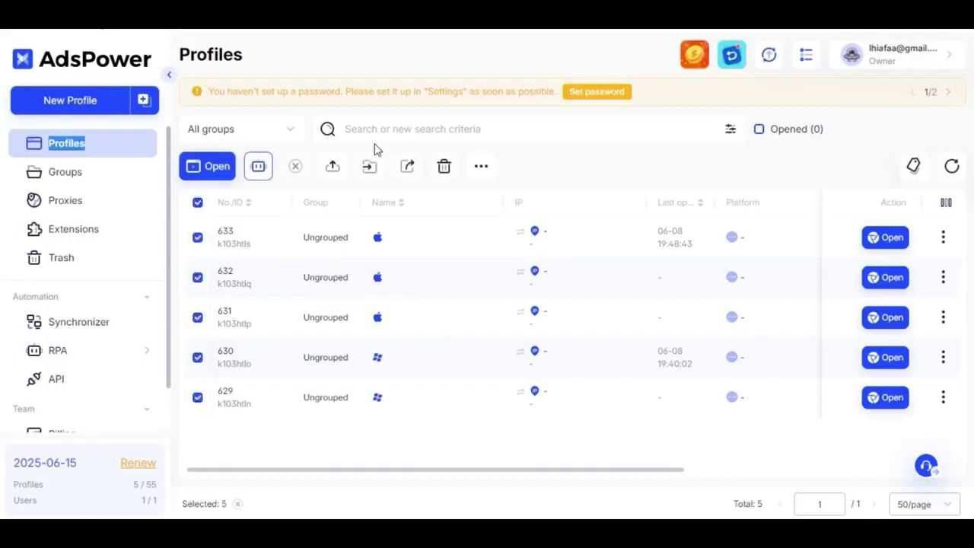
pyautogui.click(444, 166)
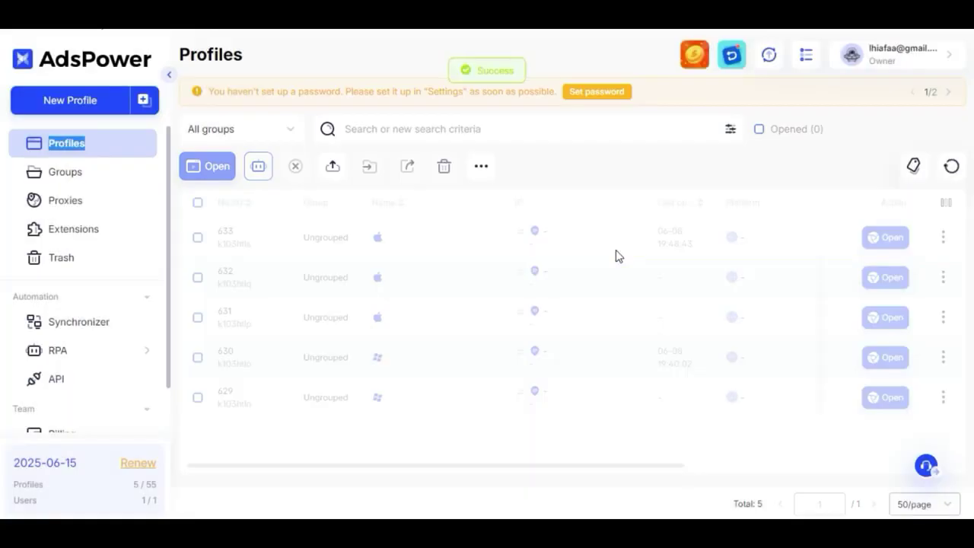
# - Quick-create 5 profiles with Windows and macOS and random saved proxies
pyautogui.click(144, 103)
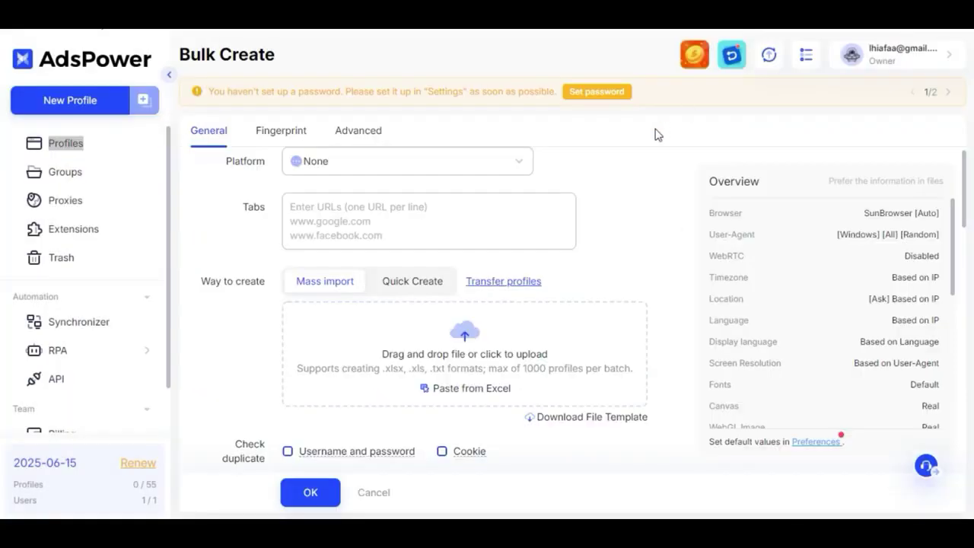
pyautogui.click(415, 284)
pyautogui.click(308, 324)
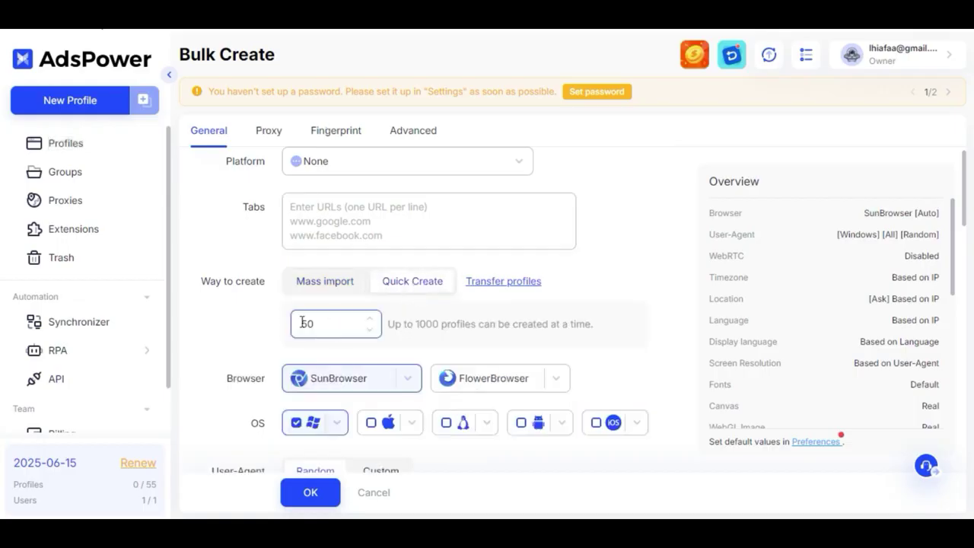
pyautogui.press('BackSpace')
pyautogui.click(371, 423)
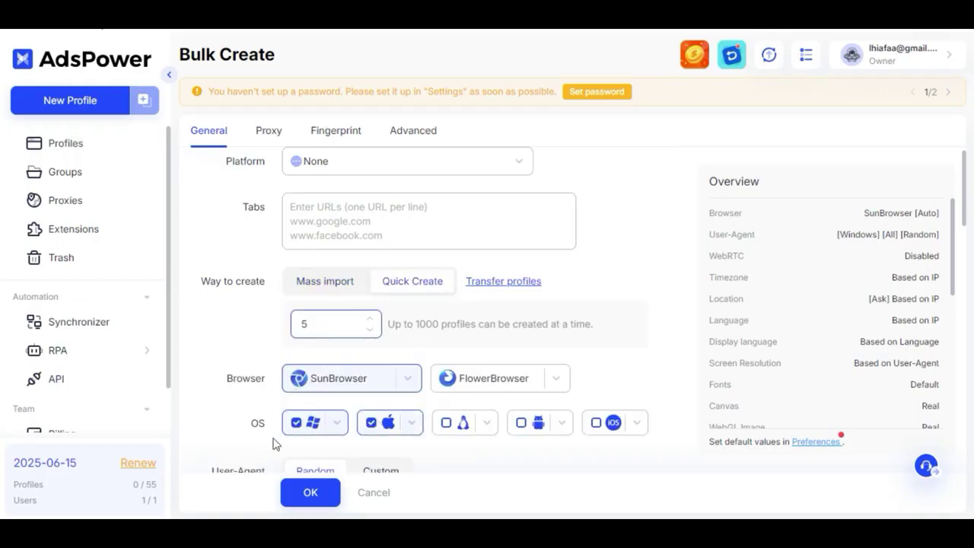
pyautogui.scroll(-3, 201, 433)
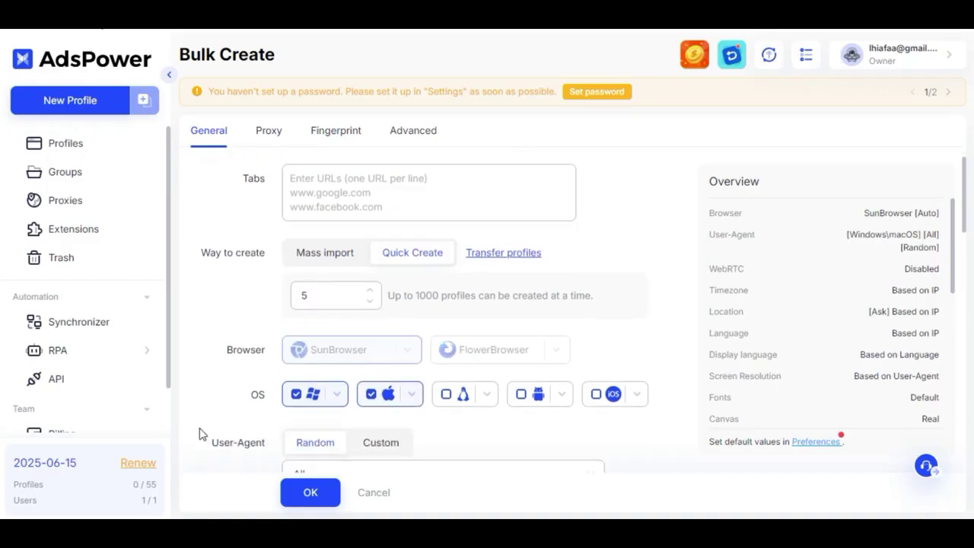
pyautogui.scroll(-7, 201, 433)
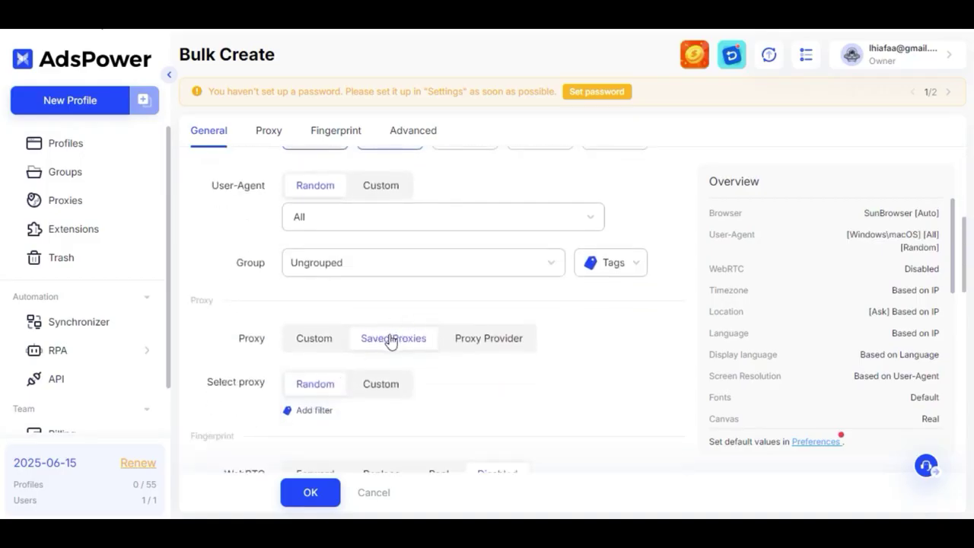
pyautogui.click(311, 495)
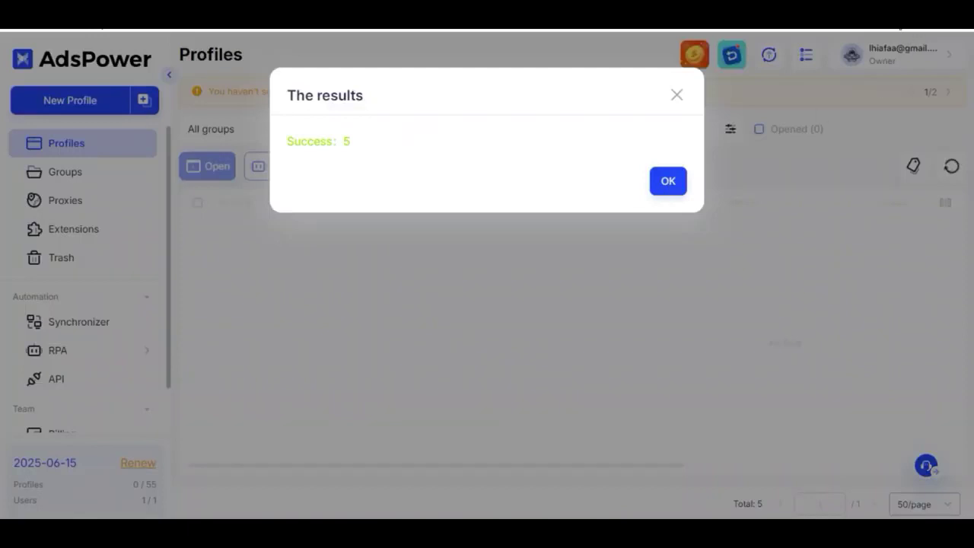
pyautogui.click(955, 172)
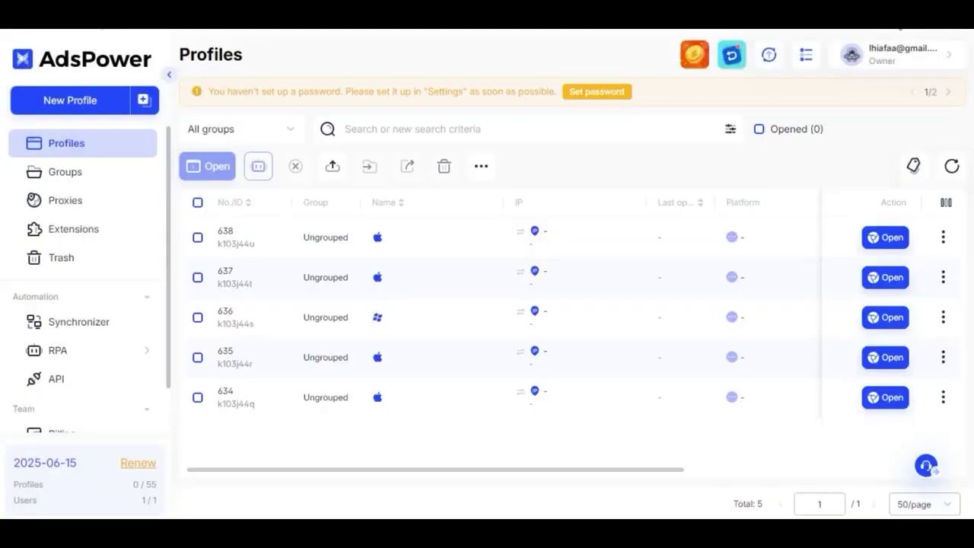
# - Launch profile 638's browser and maximize its window to check whoer.net
pyautogui.click(891, 238)
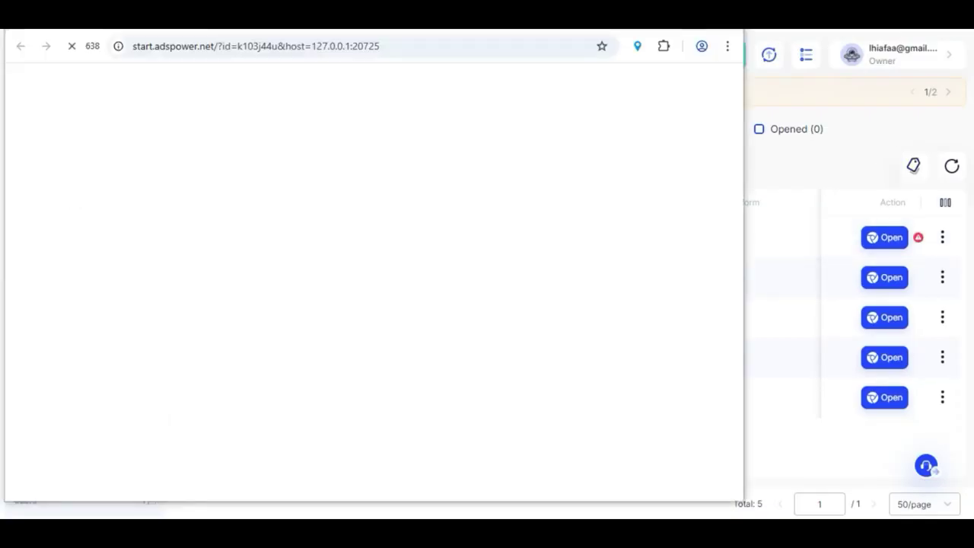
pyautogui.click(693, 17)
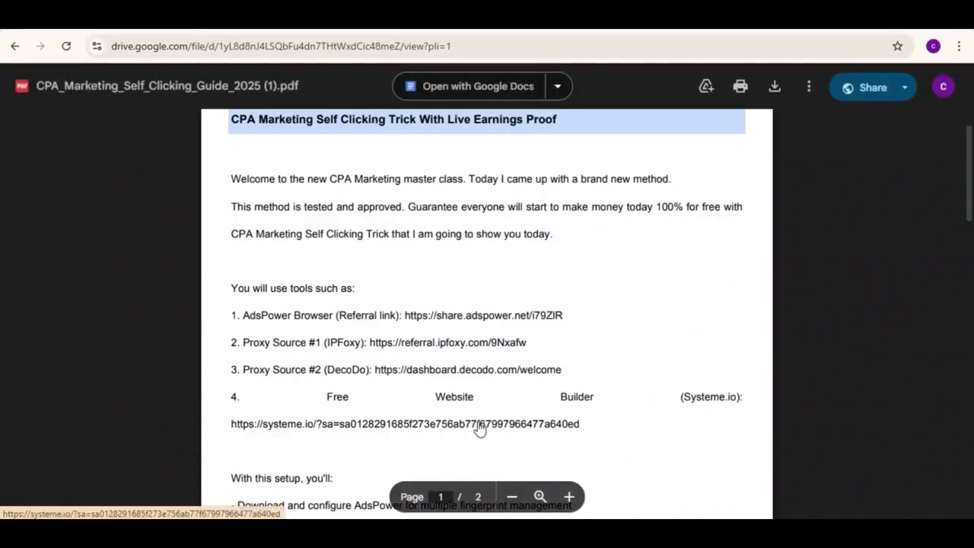
# - Start a free systeme.io account with the e-mail and answer the onboarding questions, including the phone field
pyautogui.click(476, 425)
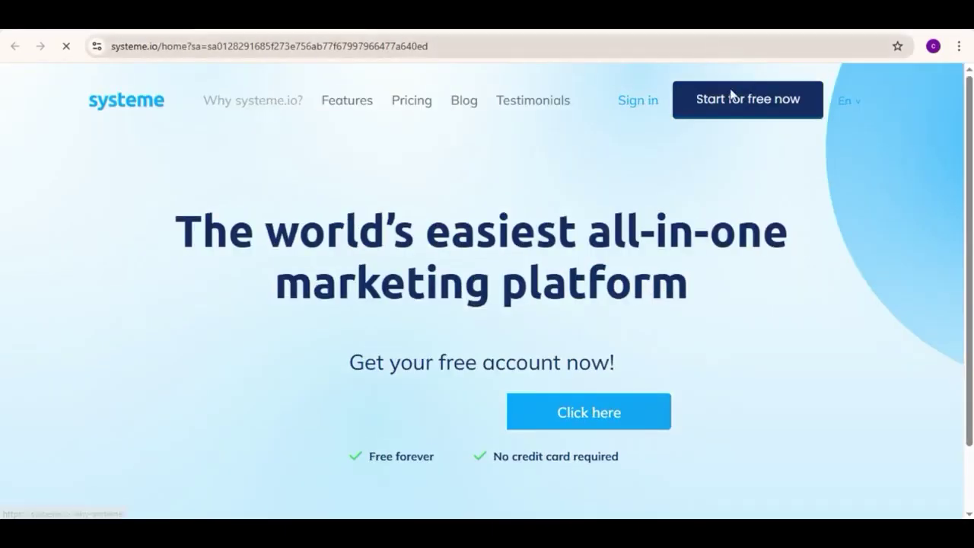
pyautogui.click(403, 412)
pyautogui.click(420, 293)
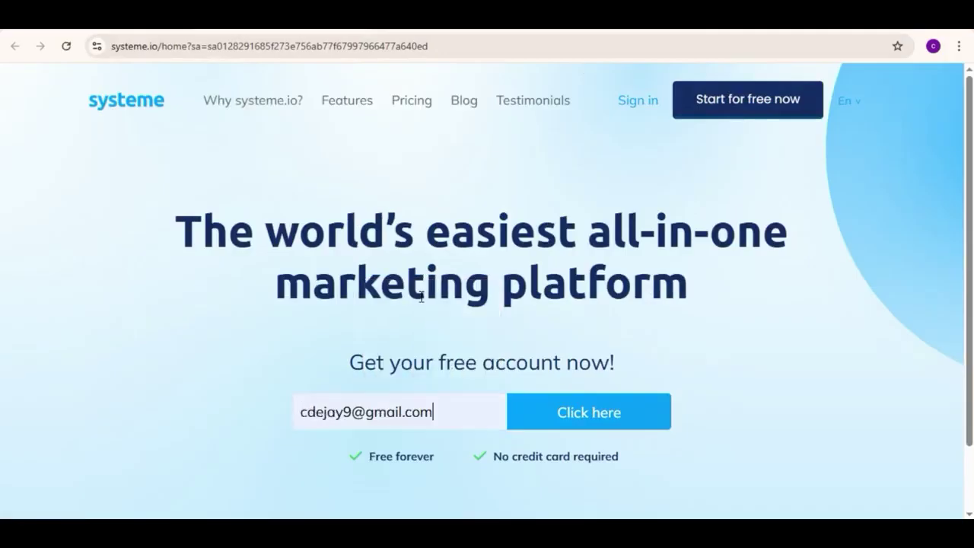
pyautogui.click(551, 425)
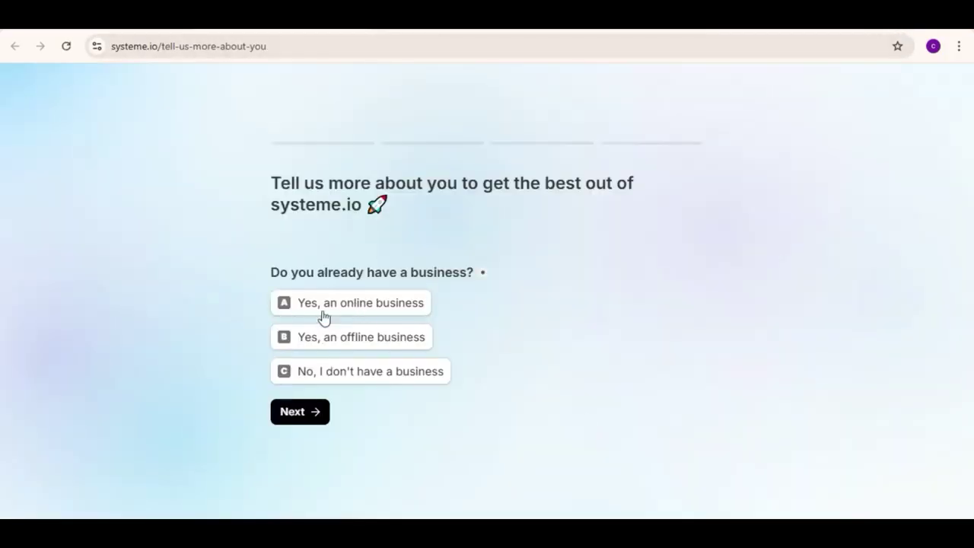
pyautogui.click(323, 312)
pyautogui.click(303, 286)
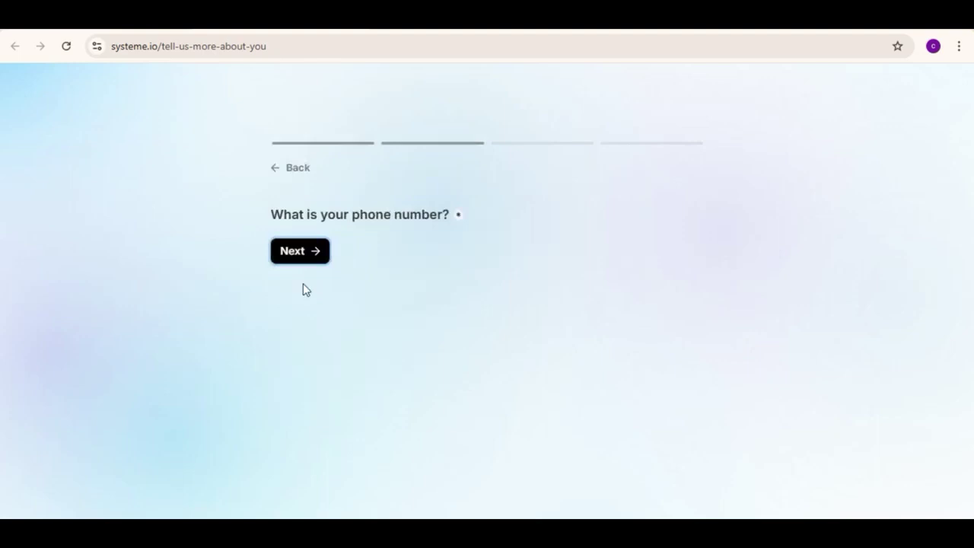
pyautogui.click(308, 252)
pyautogui.click(556, 241)
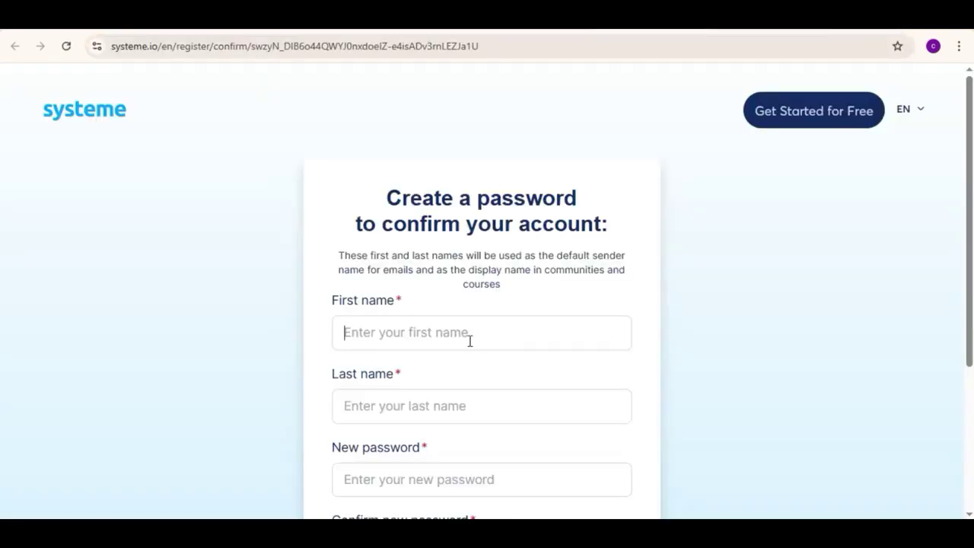
pyautogui.write('jay')
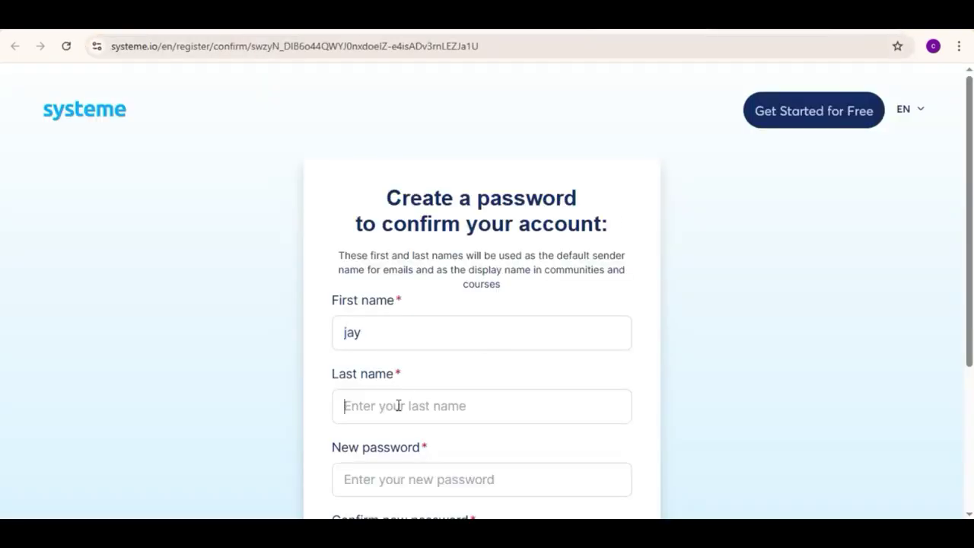
pyautogui.write('cde')
# - Enter and confirm the account password, pass the reCAPTCHA, and save
pyautogui.click(418, 475)
pyautogui.write('j')
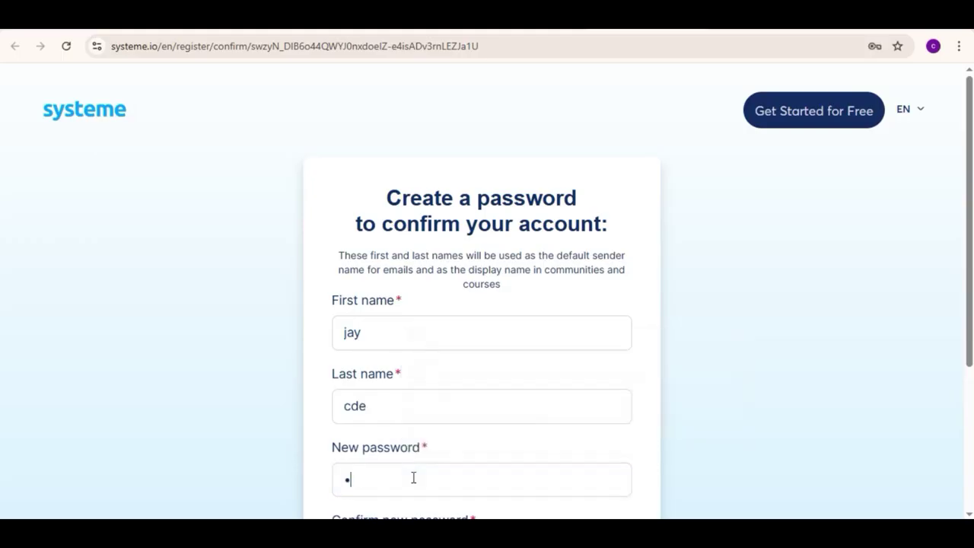
pyautogui.scroll(-1, 758, 407)
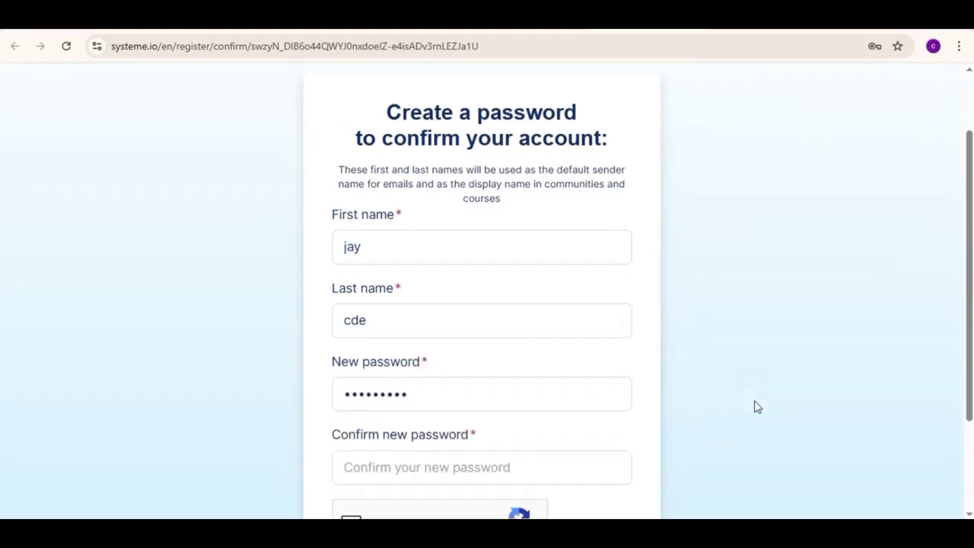
pyautogui.click(416, 470)
pyautogui.write('j')
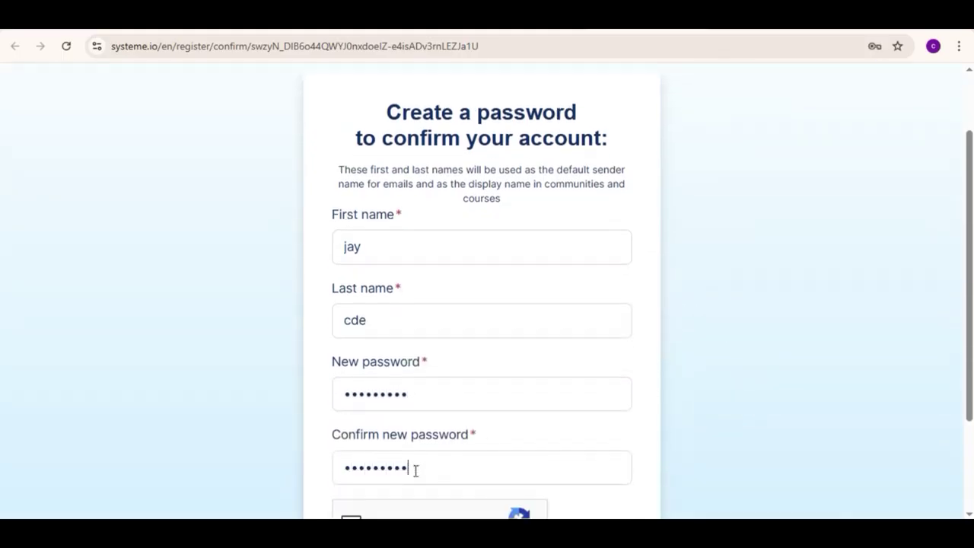
pyautogui.scroll(-1, 787, 329)
pyautogui.click(352, 467)
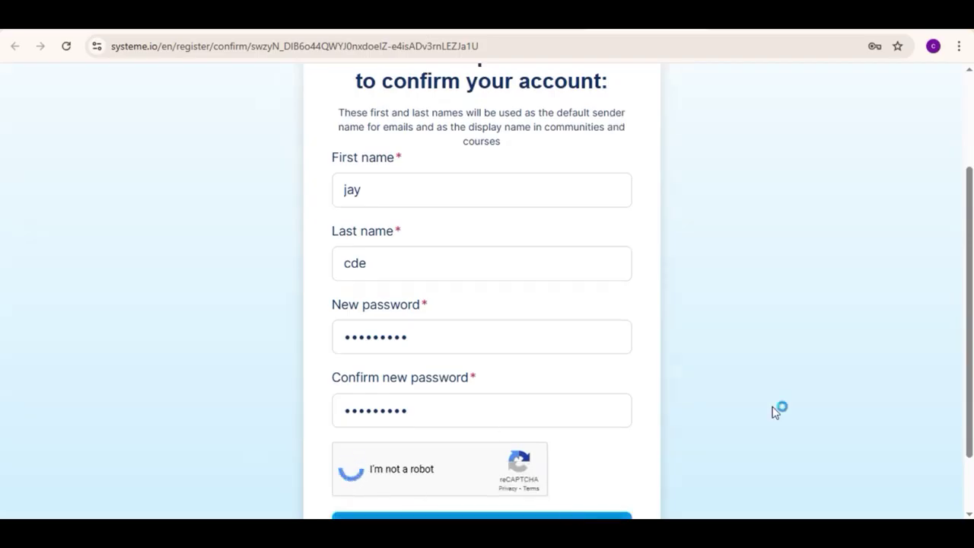
pyautogui.scroll(-1, 829, 392)
pyautogui.click(529, 466)
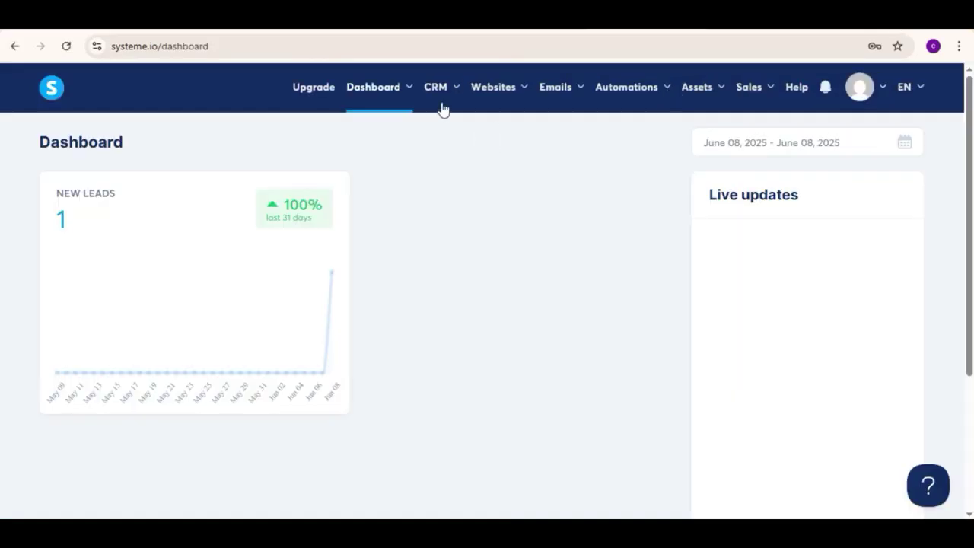
# - Open Dashboard > Affiliate dashboard and review its €0 commission, payments and leads
pyautogui.moveTo(456, 94)
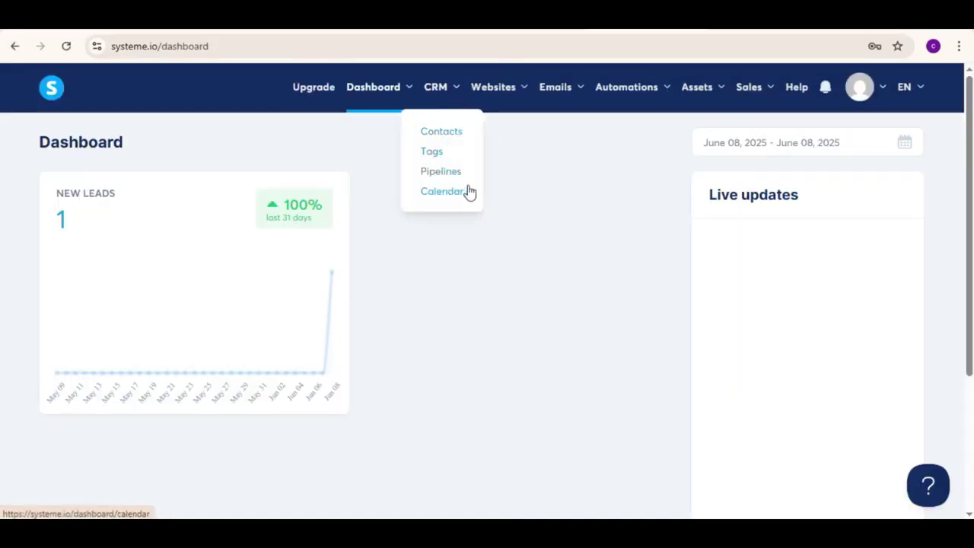
pyautogui.moveTo(524, 93)
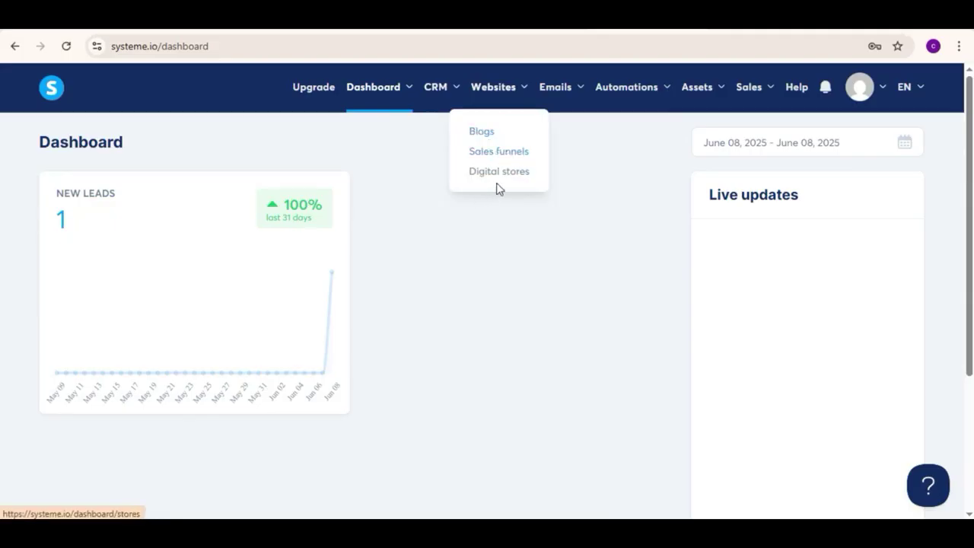
pyautogui.moveTo(578, 96)
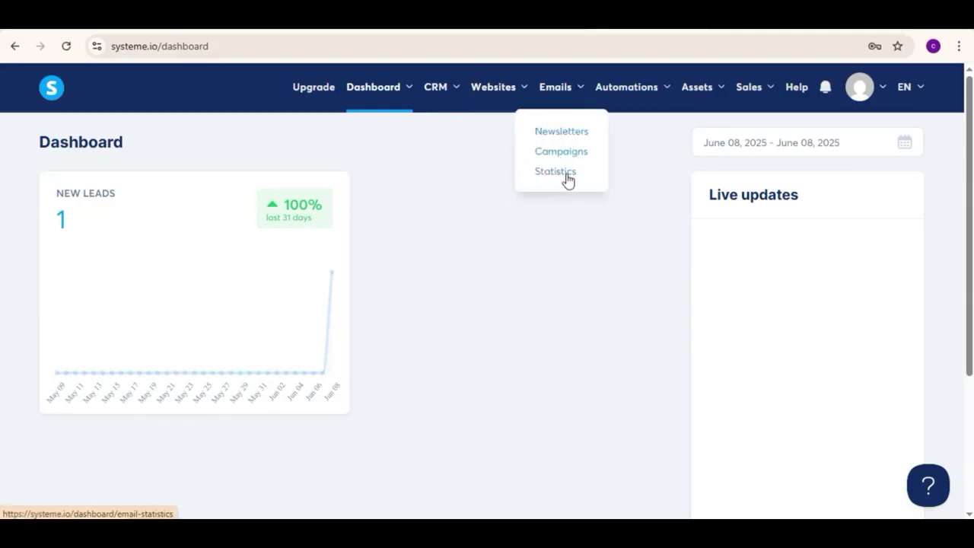
pyautogui.moveTo(661, 101)
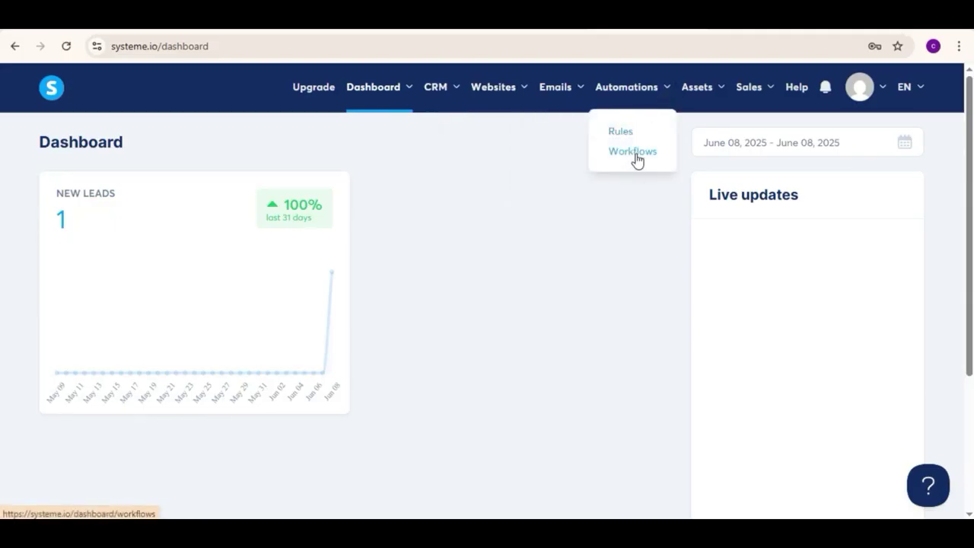
pyautogui.moveTo(721, 94)
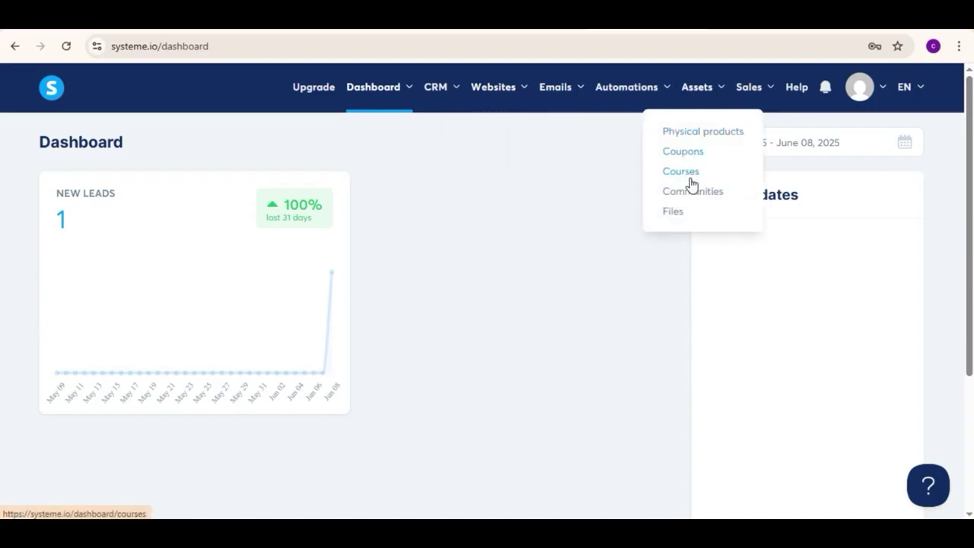
pyautogui.moveTo(767, 99)
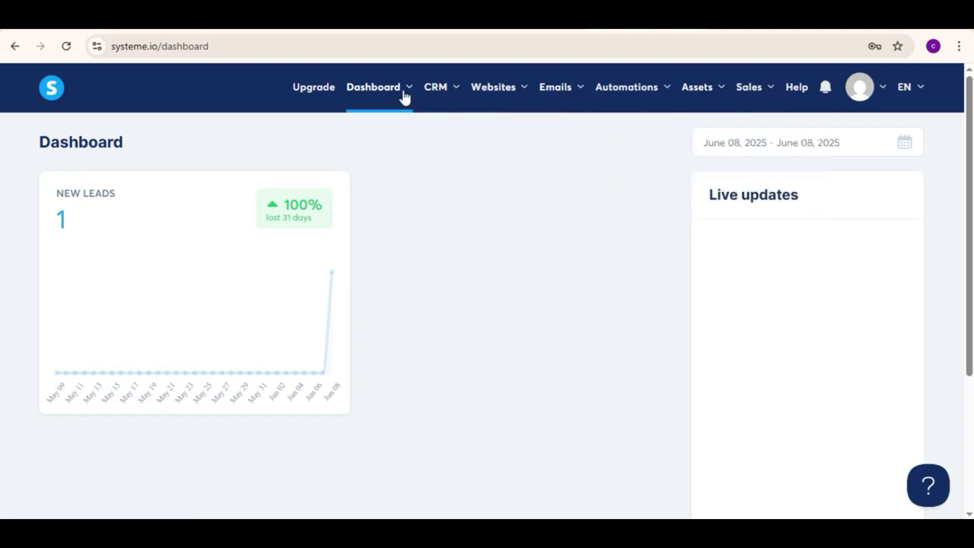
pyautogui.moveTo(406, 94)
pyautogui.click(392, 152)
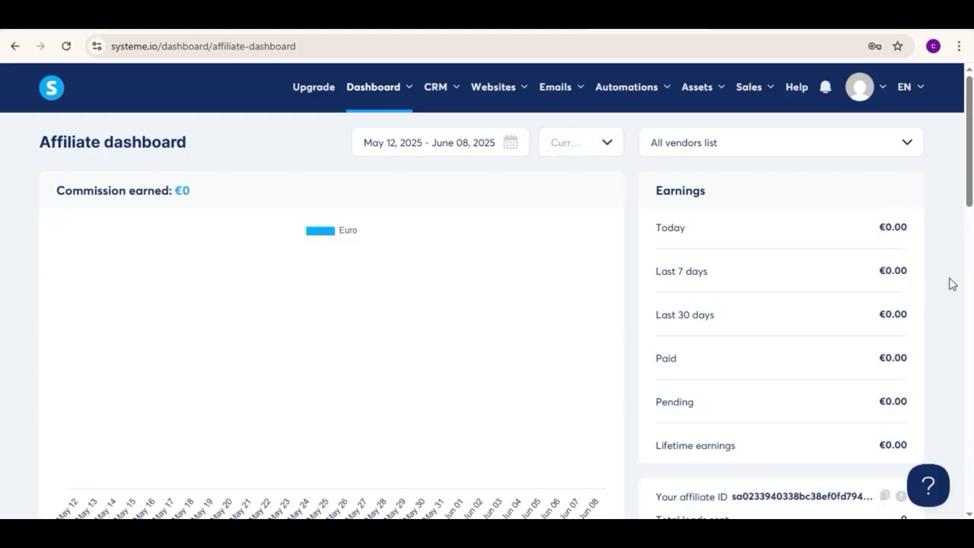
pyautogui.scroll(-6, 609, 338)
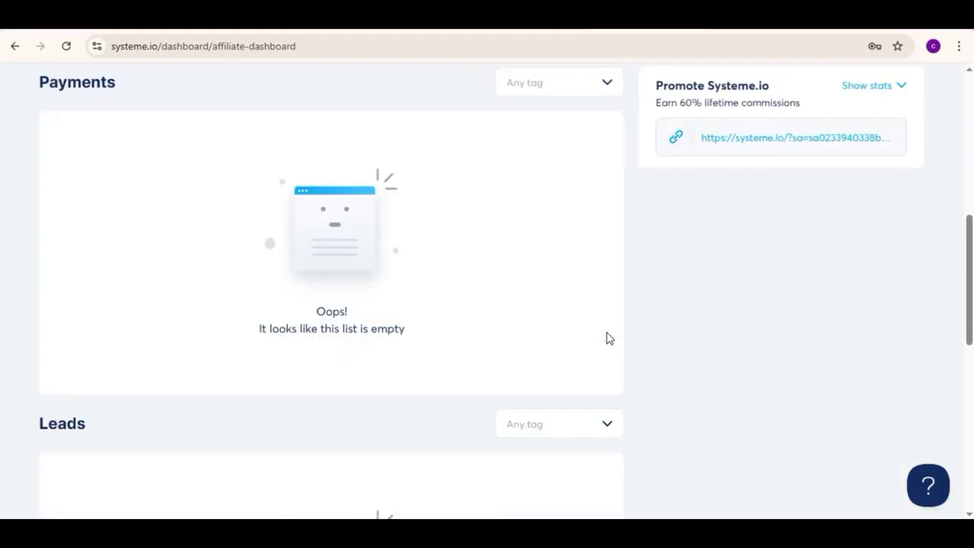
pyautogui.scroll(1, 609, 338)
pyautogui.scroll(5, 609, 338)
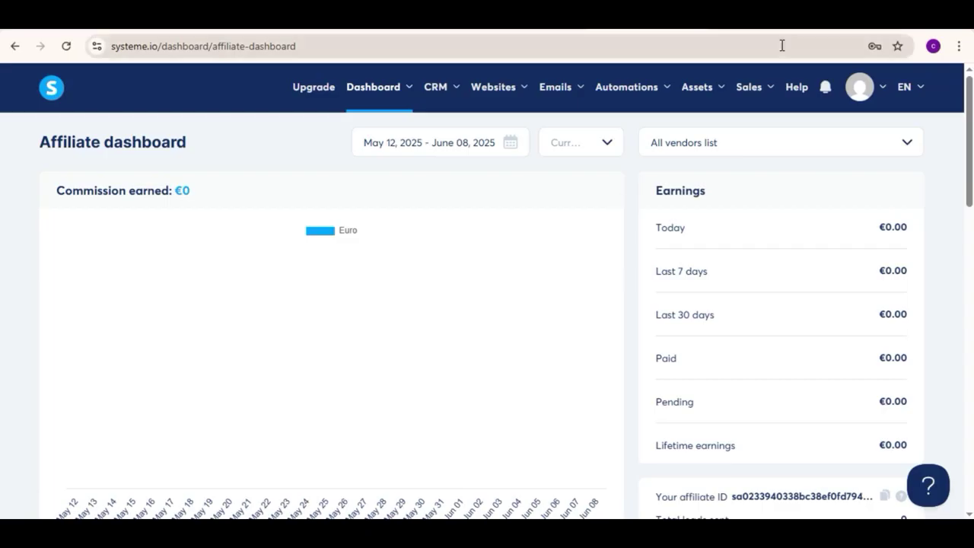
# - Create the blog 'affiliate marketing' from the second template and save it
pyautogui.moveTo(524, 93)
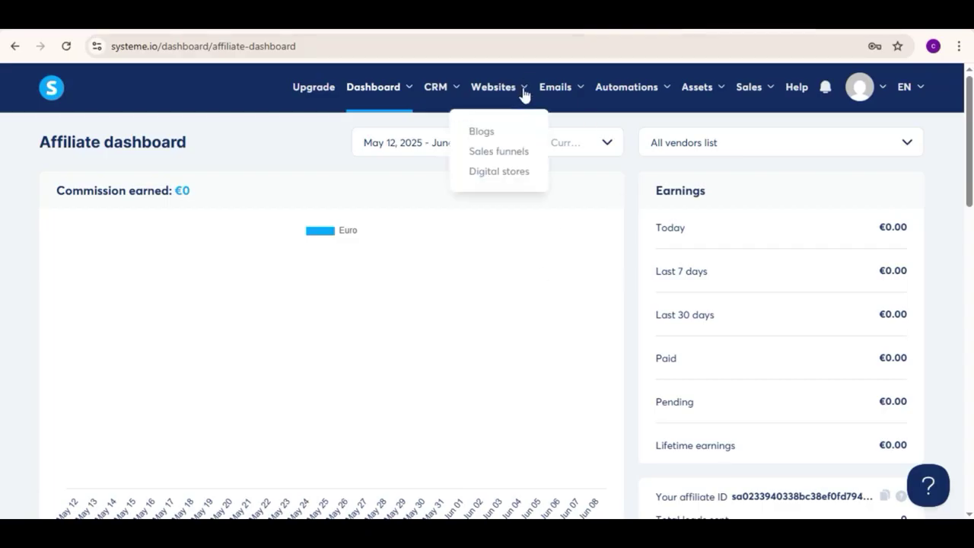
pyautogui.click(482, 134)
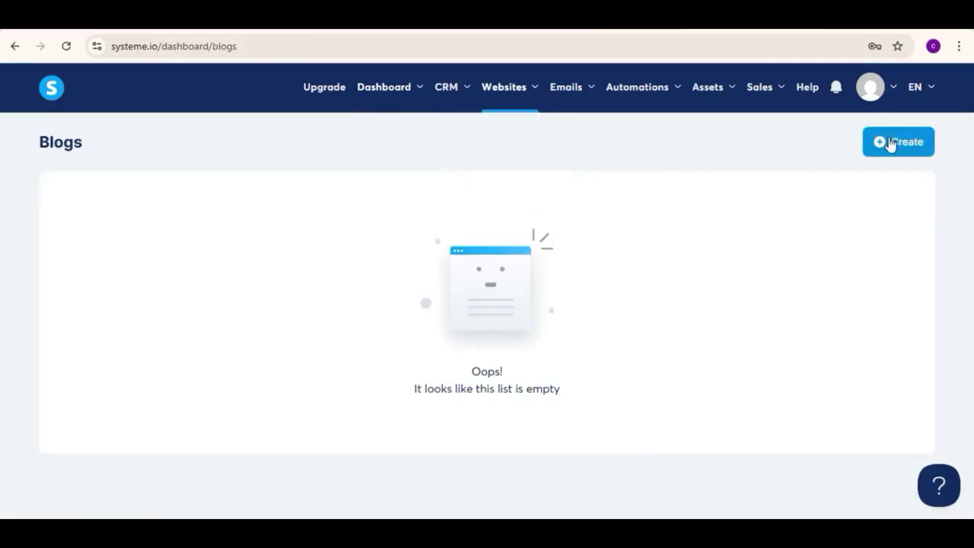
pyautogui.click(892, 143)
pyautogui.click(408, 205)
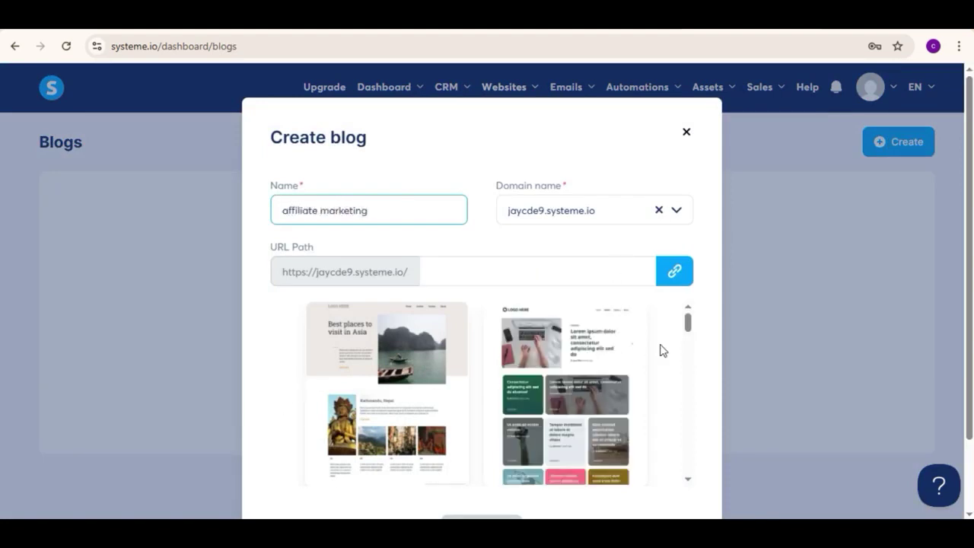
pyautogui.moveTo(690, 329)
pyautogui.mouseDown()
pyautogui.moveTo(692, 411)
pyautogui.moveTo(691, 312)
pyautogui.mouseUp()
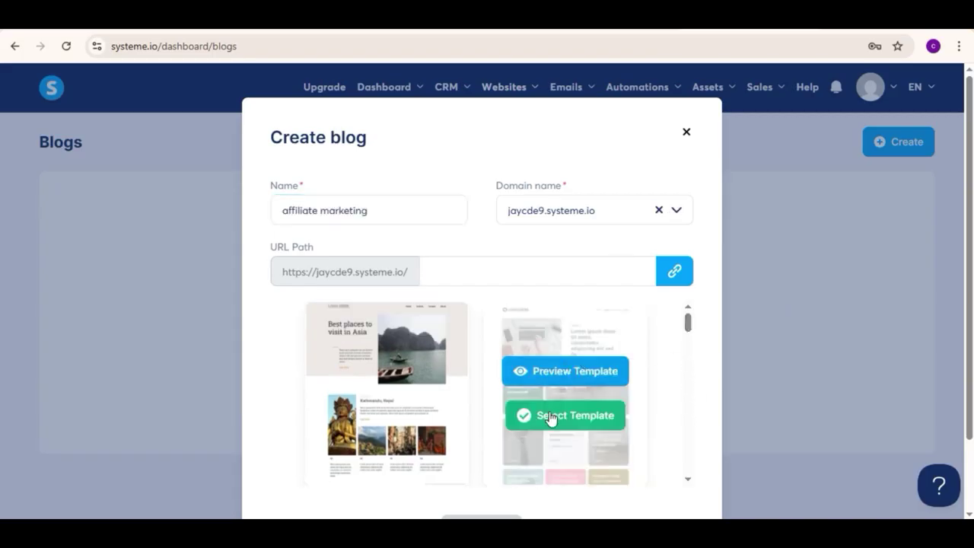
pyautogui.click(550, 418)
pyautogui.scroll(-2, 868, 347)
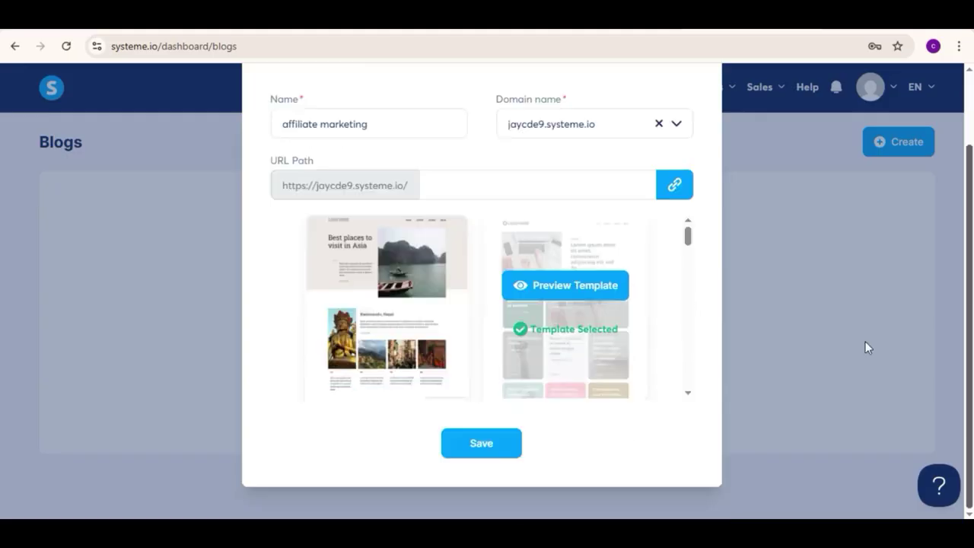
pyautogui.click(485, 445)
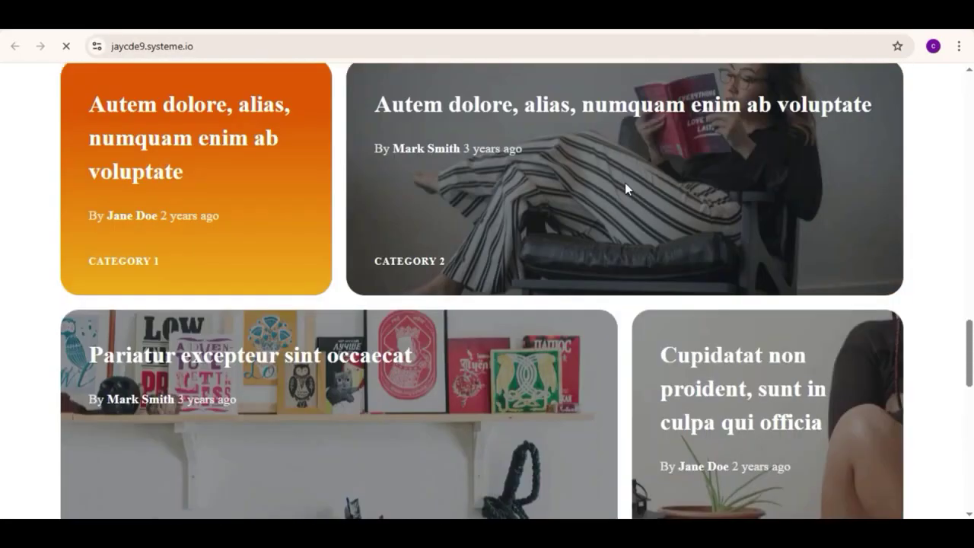
pyautogui.scroll(15, 625, 189)
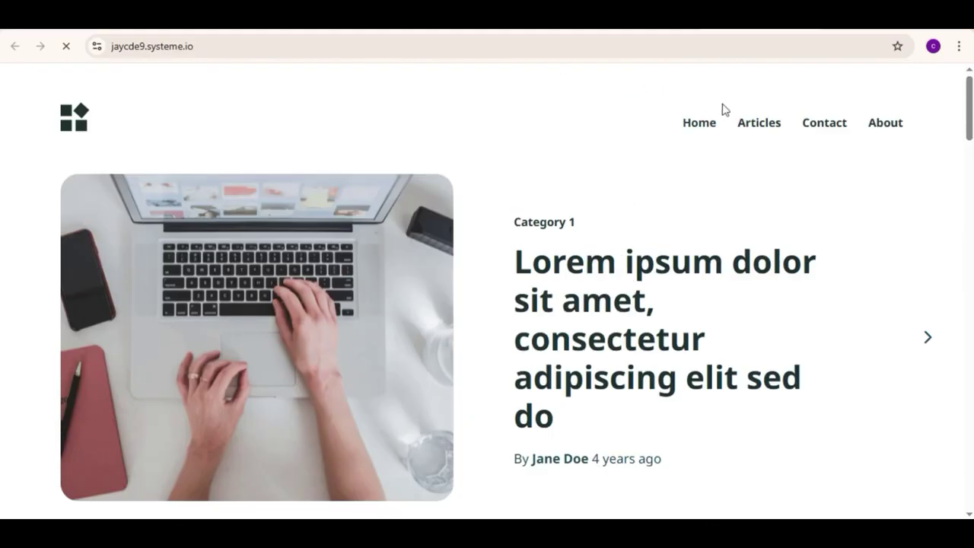
# - Close the blog preview and open the affiliate marketing blog's Home page from its Pages
pyautogui.hotkey('ctrl', 'w')
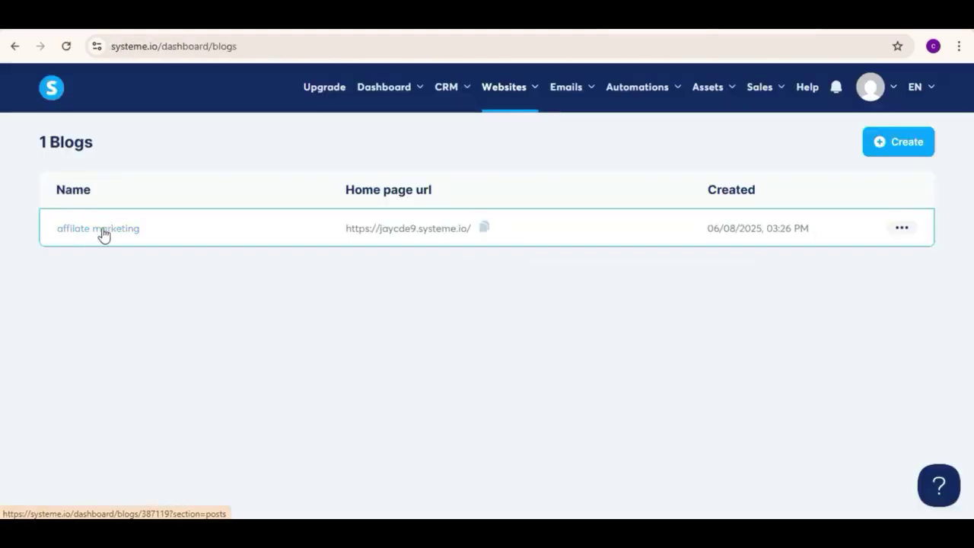
pyautogui.click(103, 230)
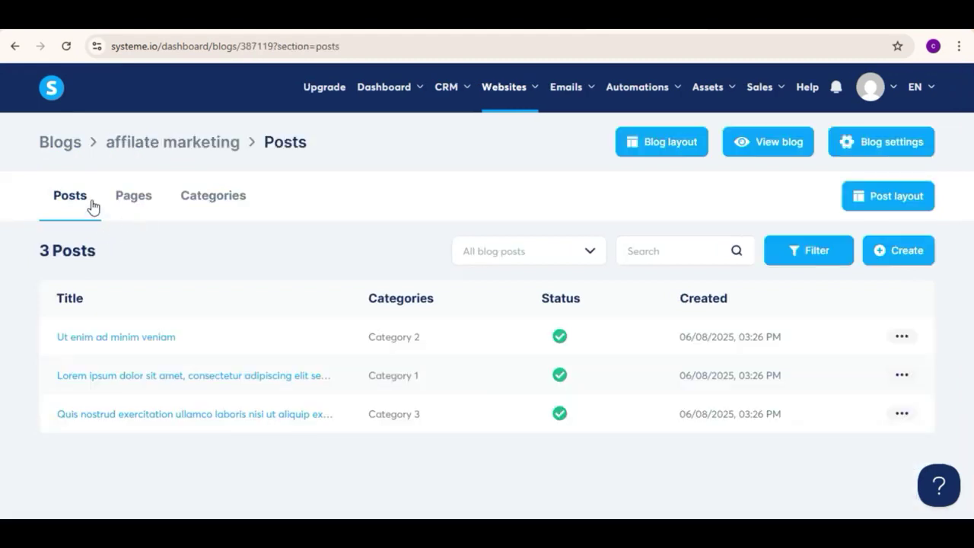
pyautogui.click(137, 203)
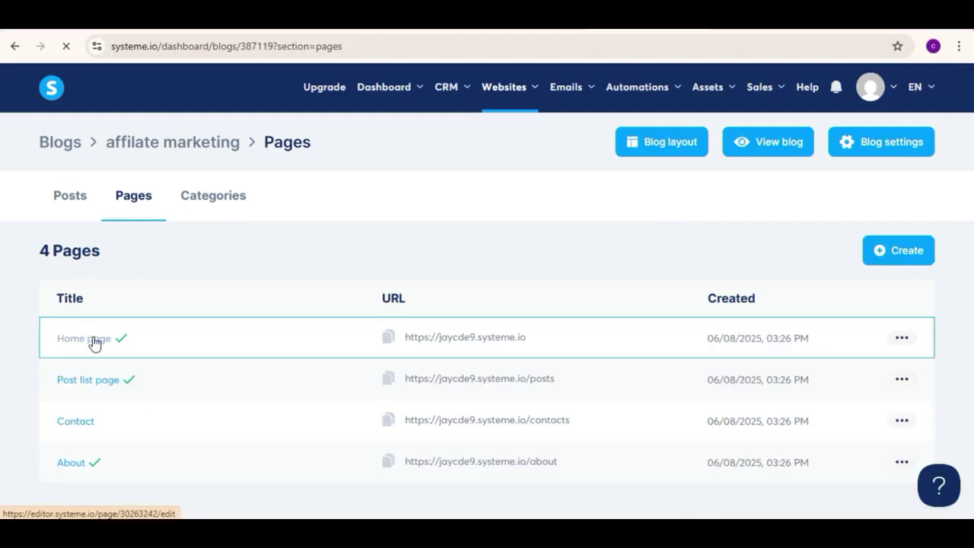
pyautogui.click(94, 342)
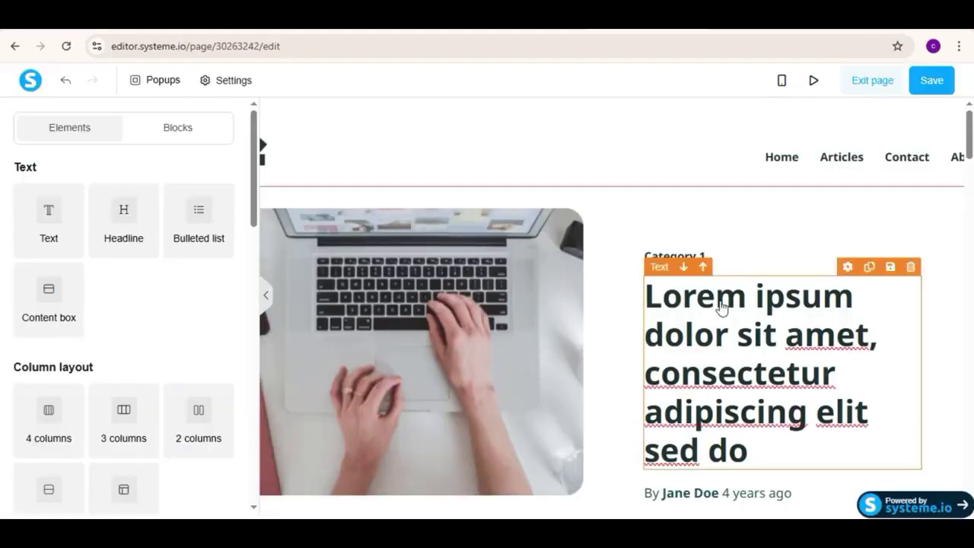
# - Change the hero headline to 'Make money online with affiliate marketing'
pyautogui.click(721, 307)
pyautogui.scroll(-2, 730, 289)
pyautogui.tripleClick(739, 274)
pyautogui.scroll(-2, 742, 278)
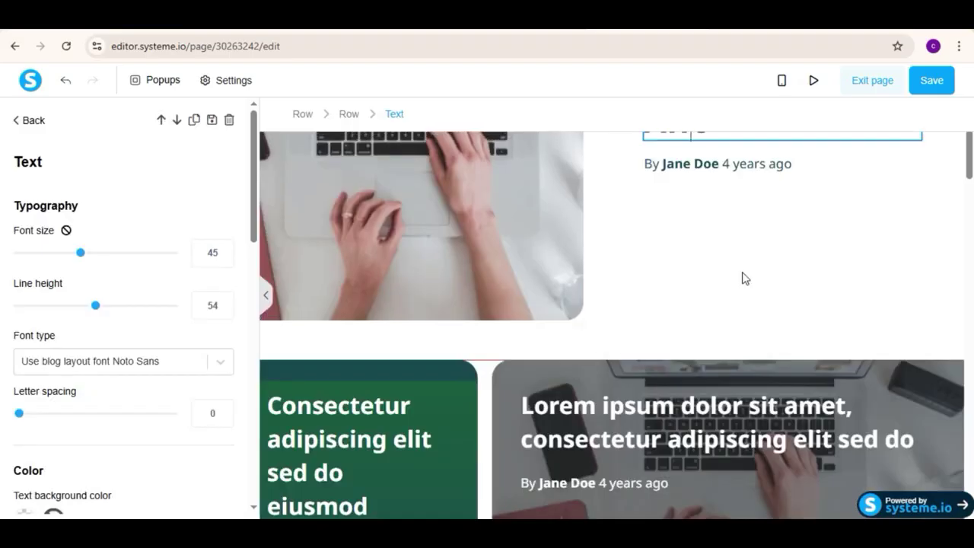
pyautogui.scroll(2, 742, 277)
pyautogui.doubleClick(704, 200)
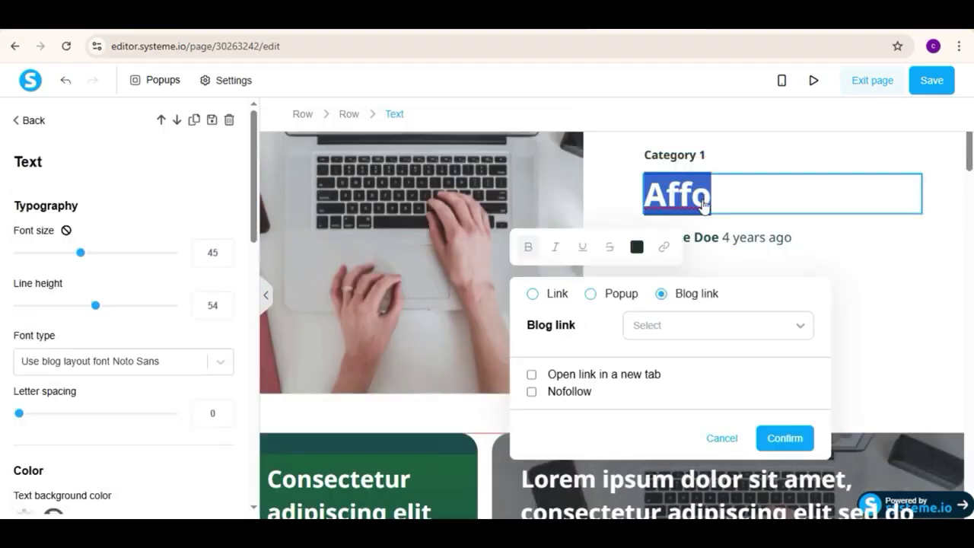
pyautogui.write('Make money online with')
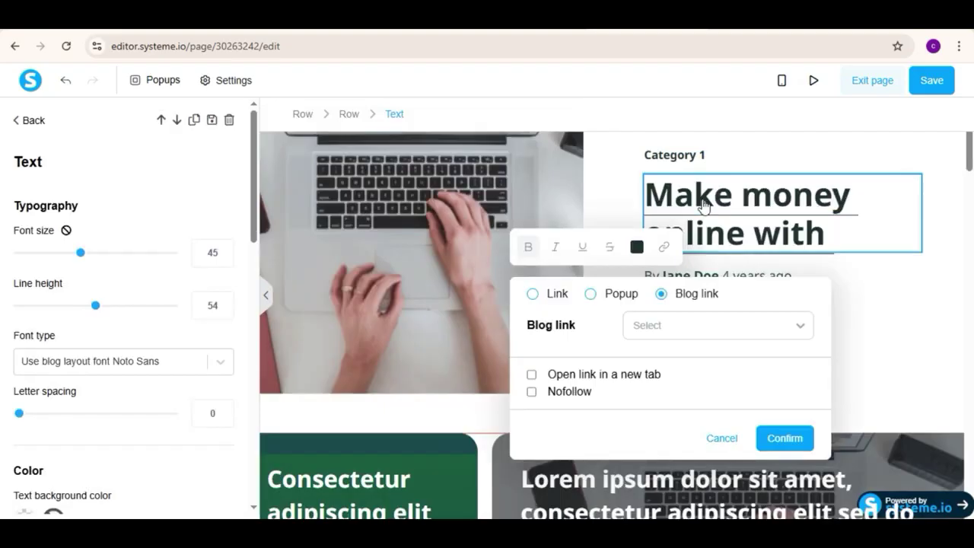
pyautogui.write(' affiliatemarketin')
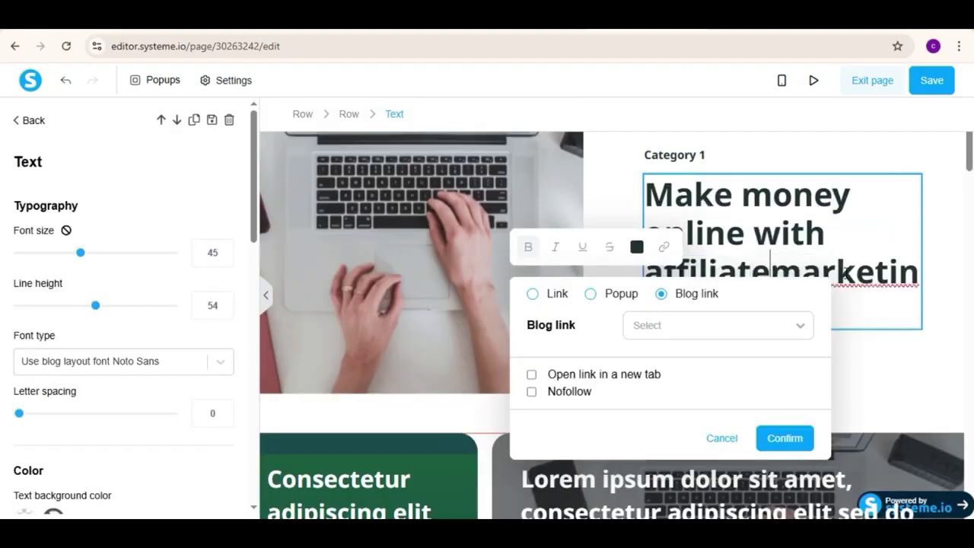
pyautogui.press('Delete')
pyautogui.press('Delete')
pyautogui.press('Delete')
pyautogui.press('Delete')
pyautogui.press('Delete')
pyautogui.press('Delete')
pyautogui.press('Delete')
pyautogui.press('Delete')
pyautogui.click(778, 433)
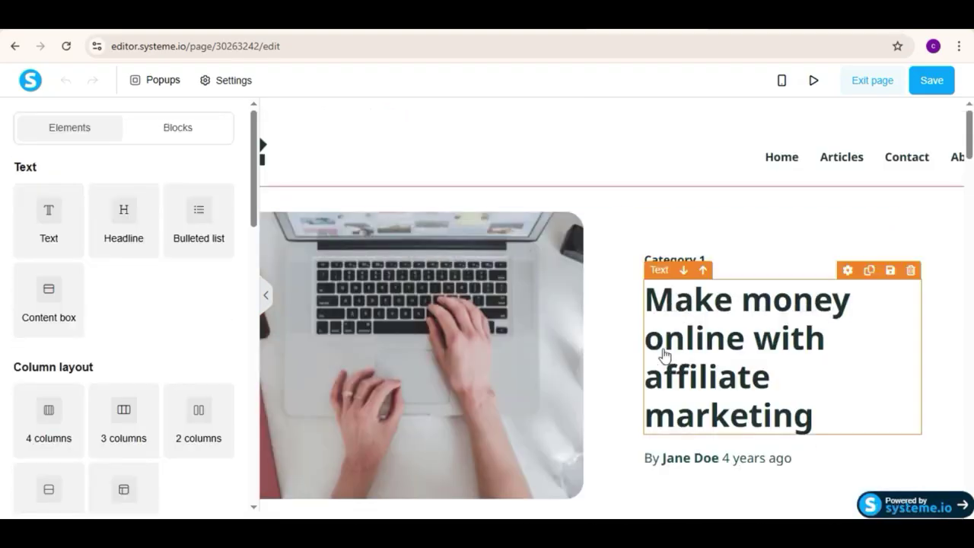
# - Delete the row of post cards, save the page, and return to the blog's Posts list
pyautogui.moveTo(962, 126); pyautogui.dragTo(966, 211)
pyautogui.click(722, 211)
pyautogui.press('Return')
pyautogui.scroll(10, 785, 208)
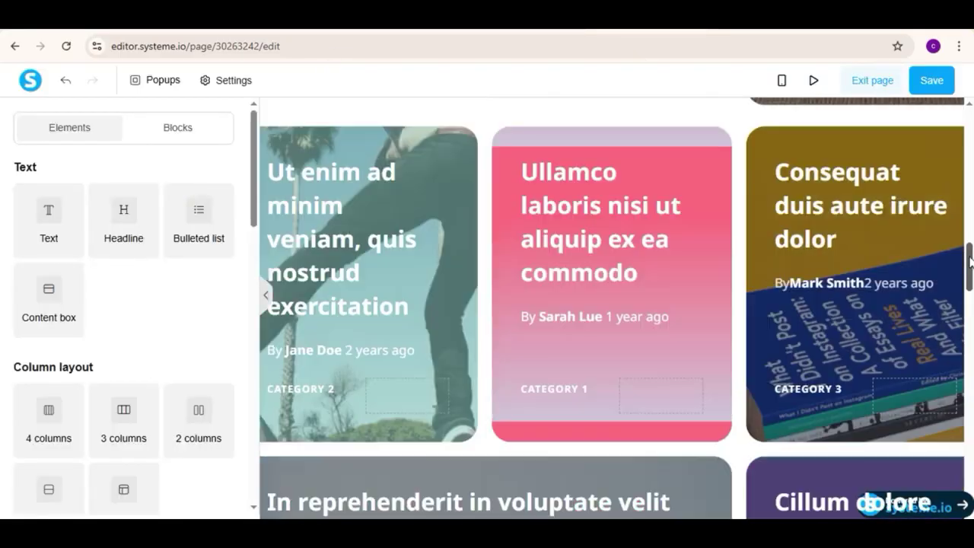
pyautogui.click(930, 81)
pyautogui.click(873, 80)
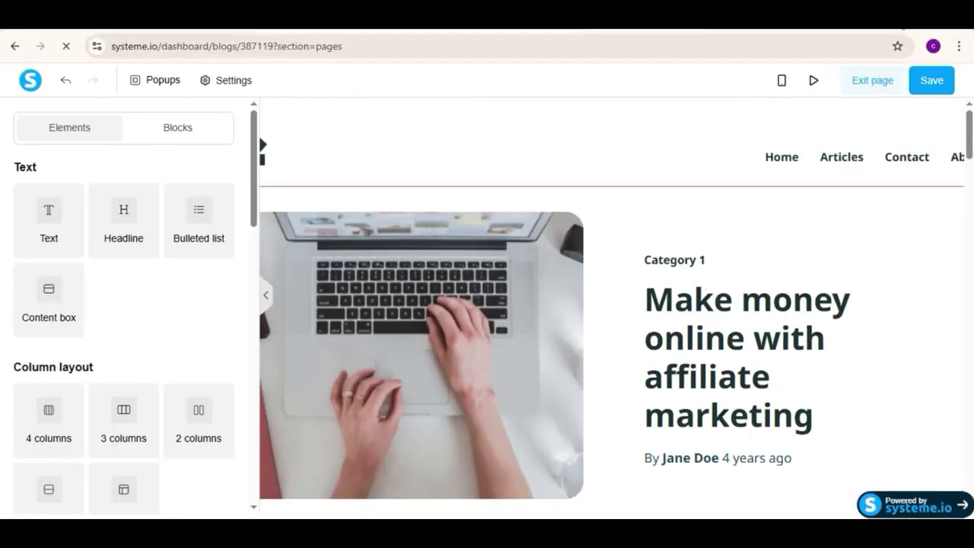
pyautogui.click(81, 197)
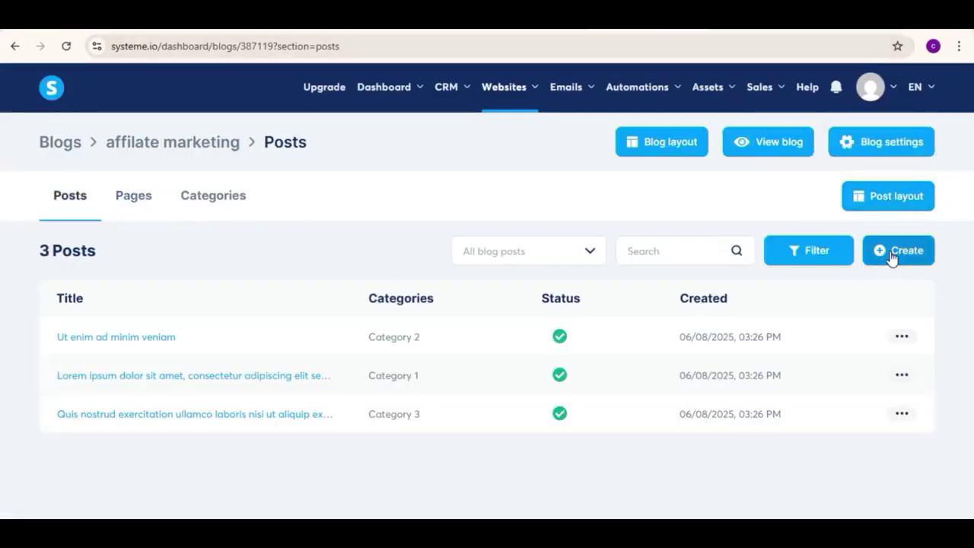
# - Title a new post 'make money online', describe it 'how to make money online in 2025', open a new tab
pyautogui.click(892, 255)
pyautogui.click(302, 208)
pyautogui.write('make money online')
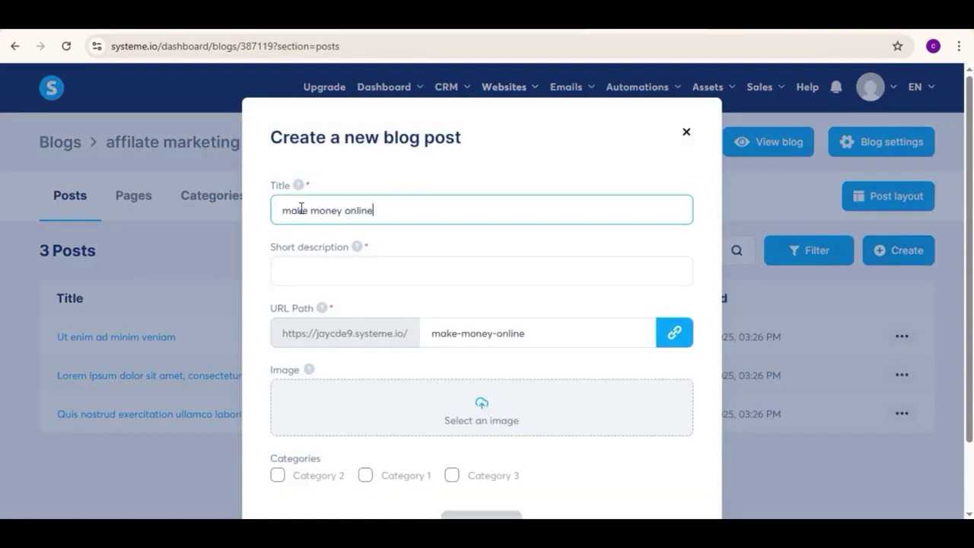
pyautogui.click(329, 272)
pyautogui.write('h')
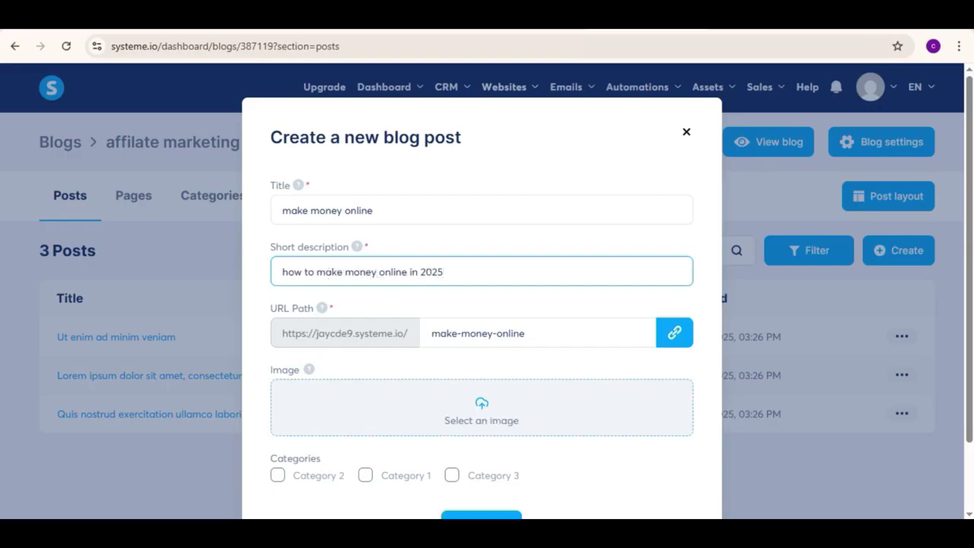
pyautogui.hotkey('ctrl', 't')
# - Search Google Images for 'make money online in 2025', save the first image, and return to the post form
pyautogui.write('make money online in 2025')
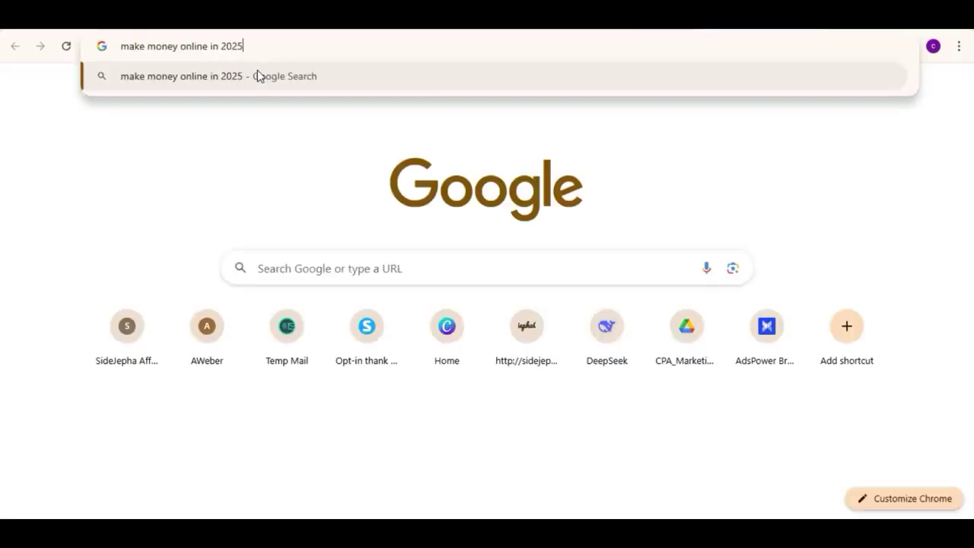
pyautogui.press('Return')
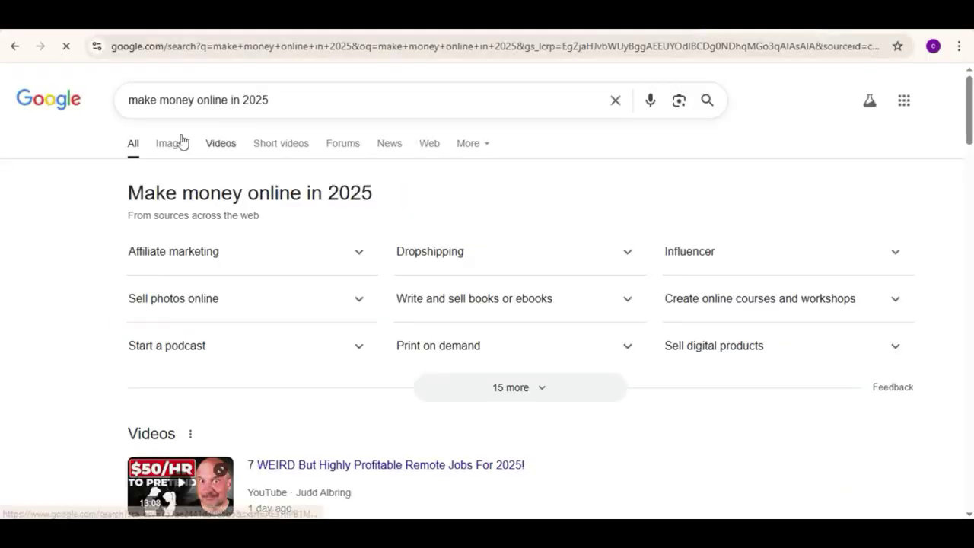
pyautogui.click(173, 146)
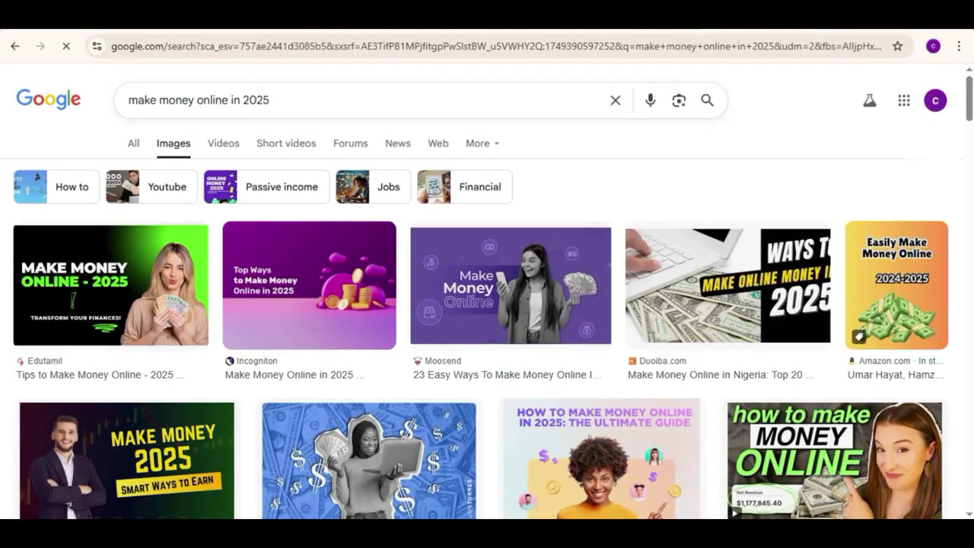
pyautogui.click(145, 287)
pyautogui.rightClick(708, 358)
pyautogui.press('Escape')
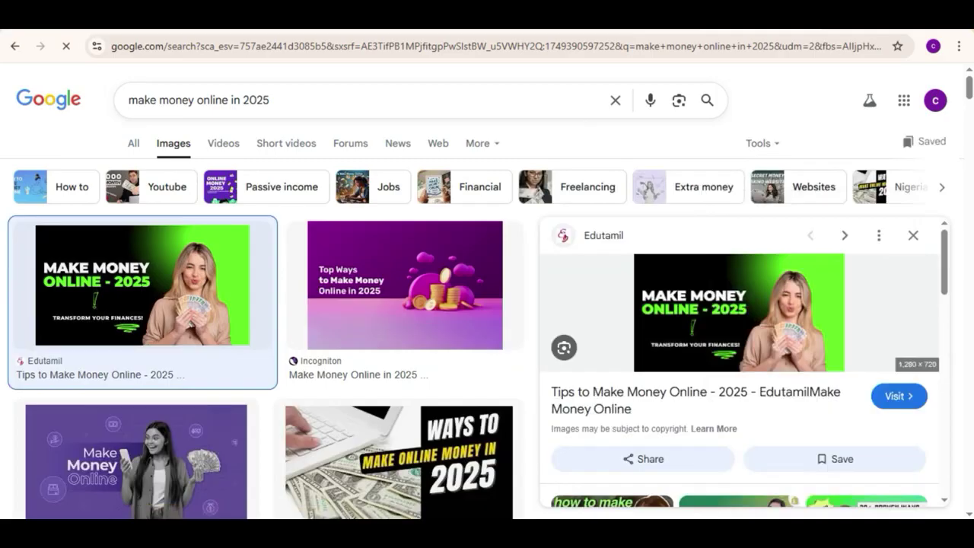
pyautogui.hotkey('ctrl', 'Tab')
# - Attach the downloaded image to the make money online post and open it in the page editor
pyautogui.click(908, 45)
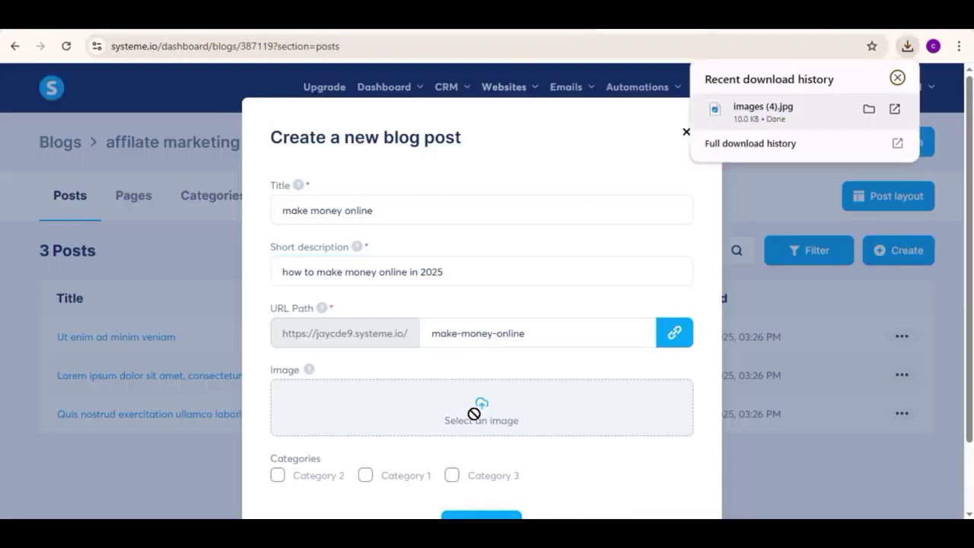
pyautogui.press('Escape')
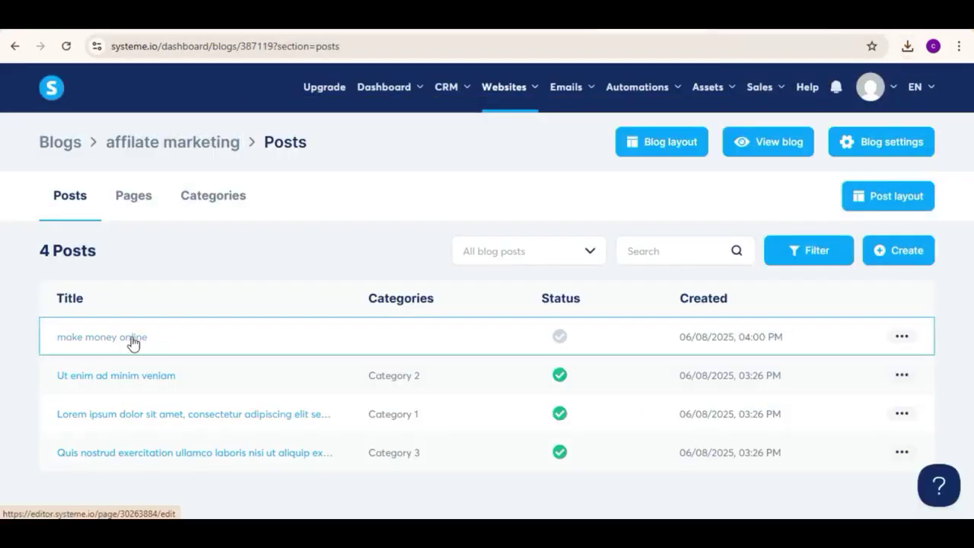
pyautogui.click(130, 342)
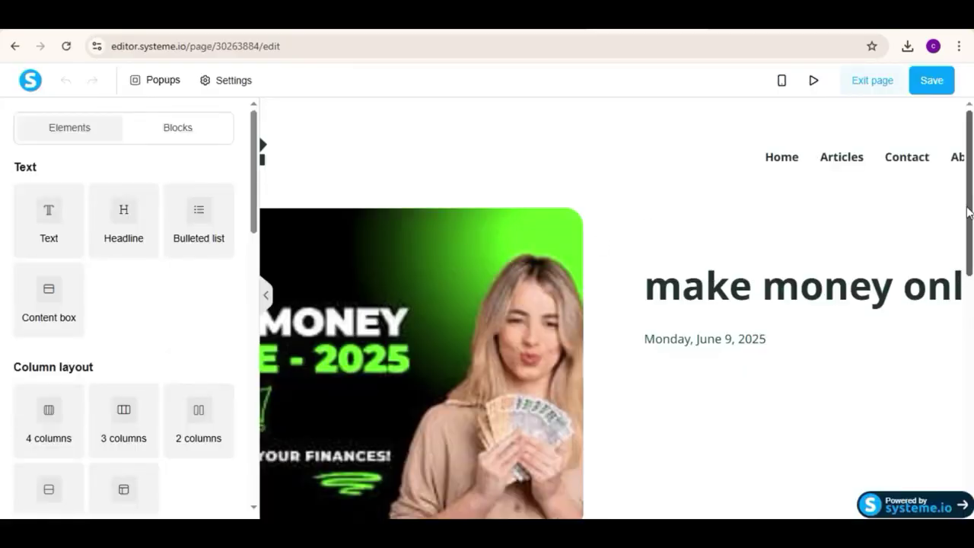
pyautogui.scroll(-5, 971, 209)
pyautogui.scroll(4, 641, 172)
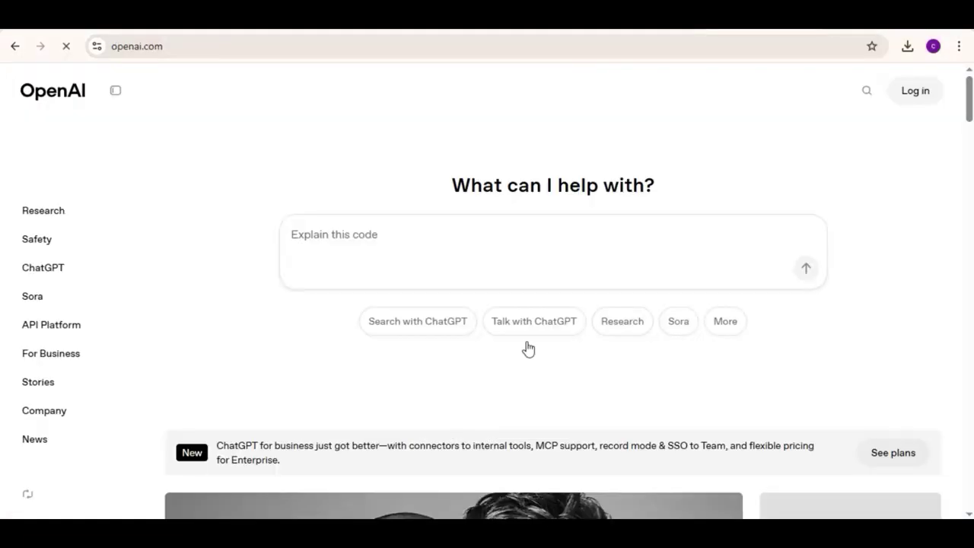
# - Paste the CPA marketing blog-post prompt into ChatGPT, then copy the generated HTML code
pyautogui.click(356, 234)
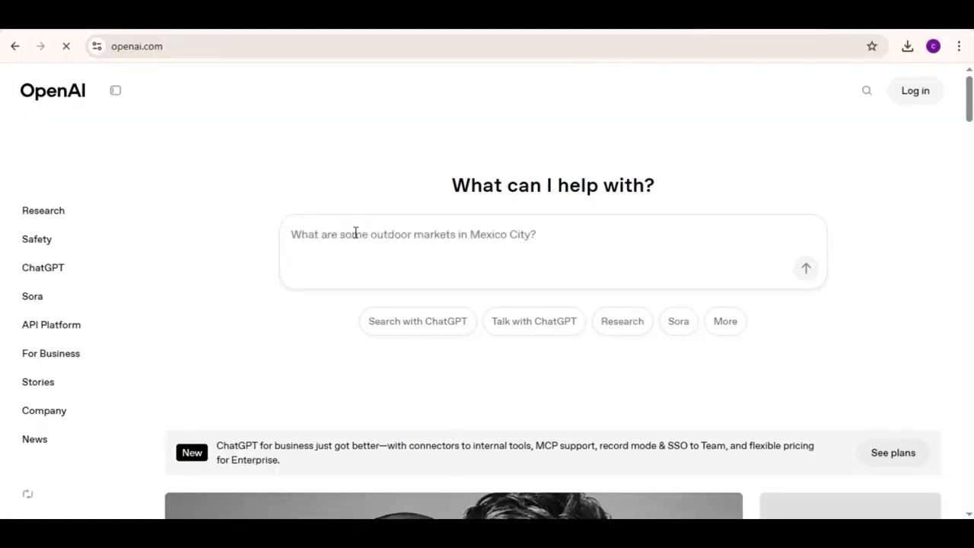
pyautogui.hotkey('ctrl', 'v')
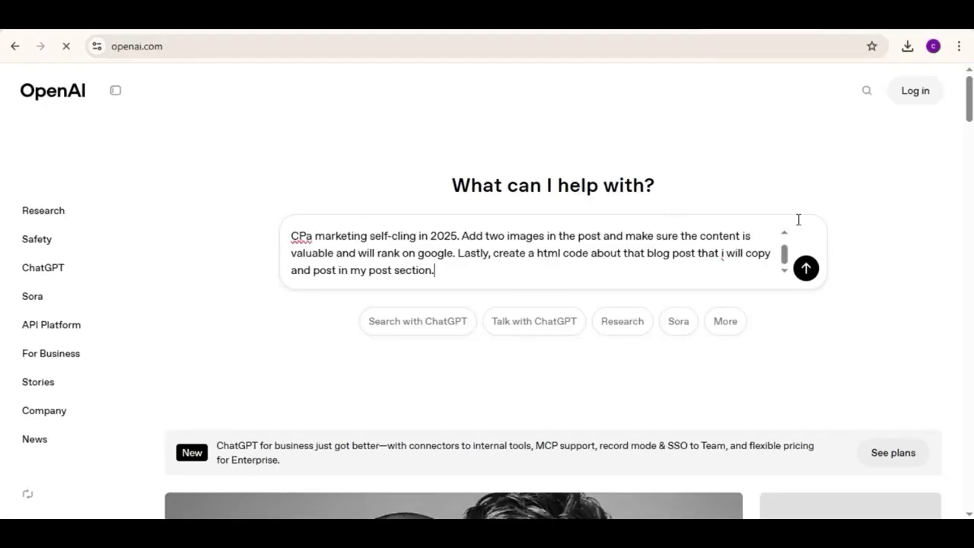
pyautogui.moveTo(785, 252); pyautogui.dragTo(779, 231)
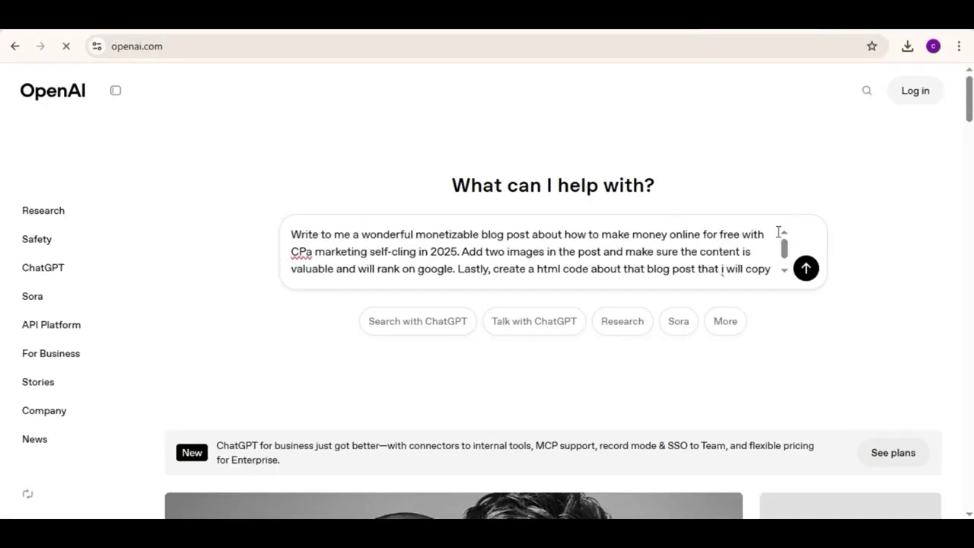
pyautogui.moveTo(305, 234); pyautogui.dragTo(758, 282)
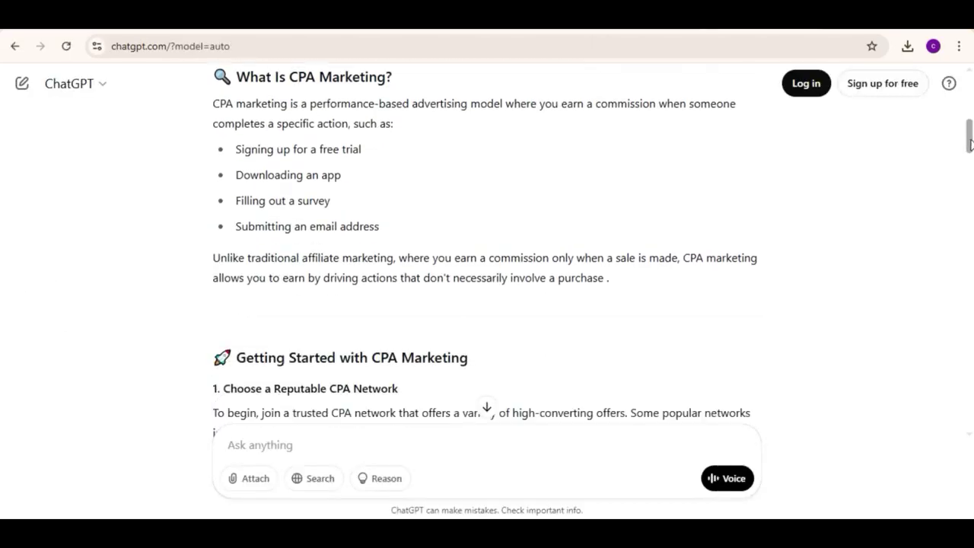
pyautogui.scroll(-15, 487, 243)
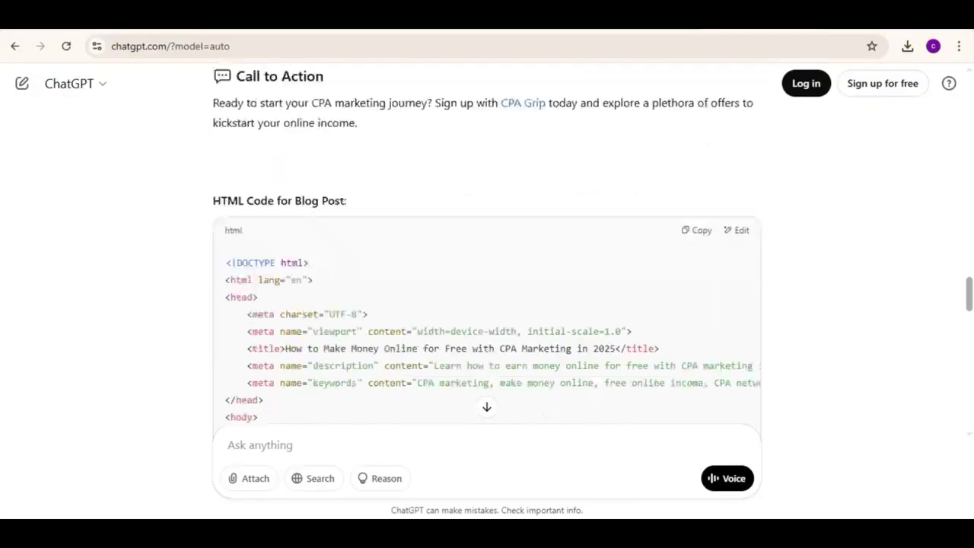
pyautogui.click(692, 238)
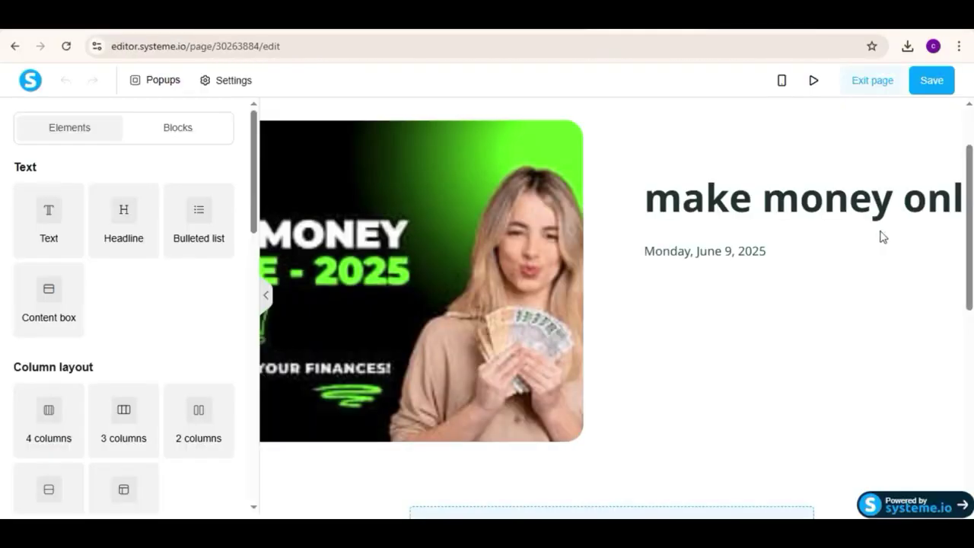
# - Add a Raw HTML block under the post image holding the CPA article HTML, and save the page
pyautogui.moveTo(48, 437); pyautogui.dragTo(535, 336)
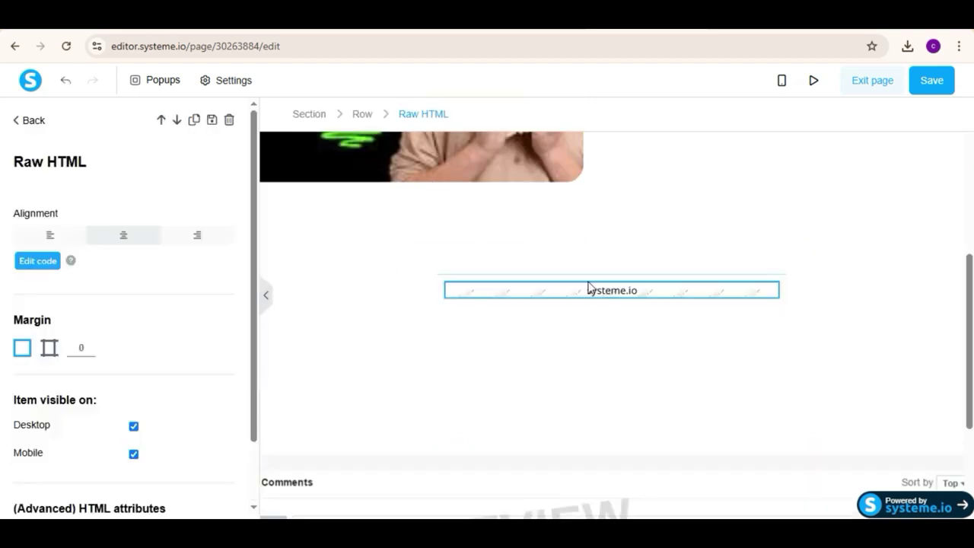
pyautogui.click(581, 294)
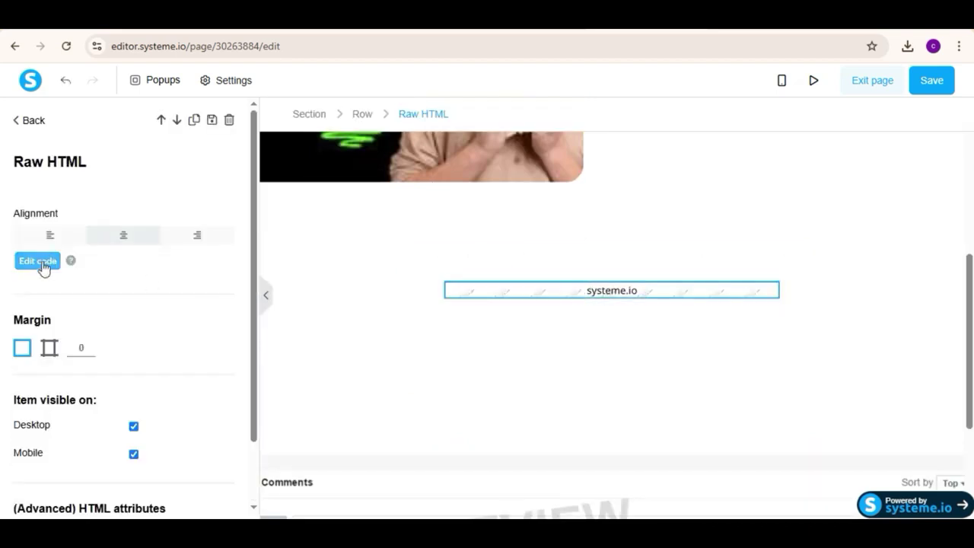
pyautogui.click(41, 264)
pyautogui.hotkey('ctrl', 'a')
pyautogui.press('BackSpace')
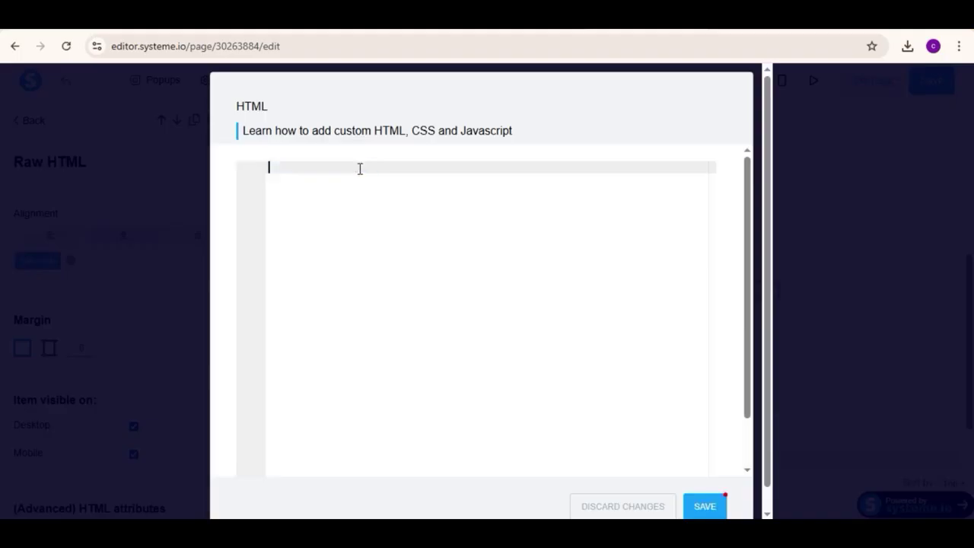
pyautogui.hotkey('ctrl', 'v')
pyautogui.click(704, 505)
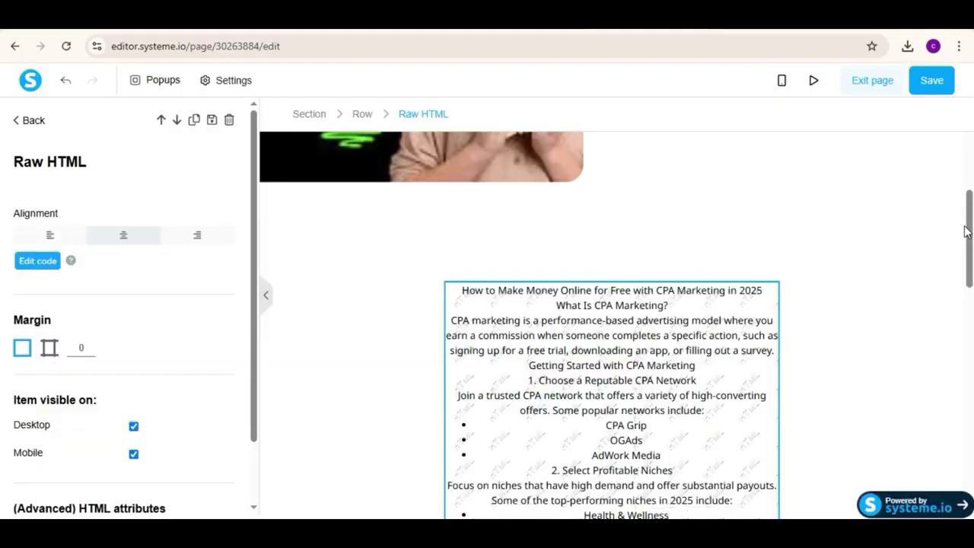
pyautogui.moveTo(971, 263); pyautogui.dragTo(947, 172)
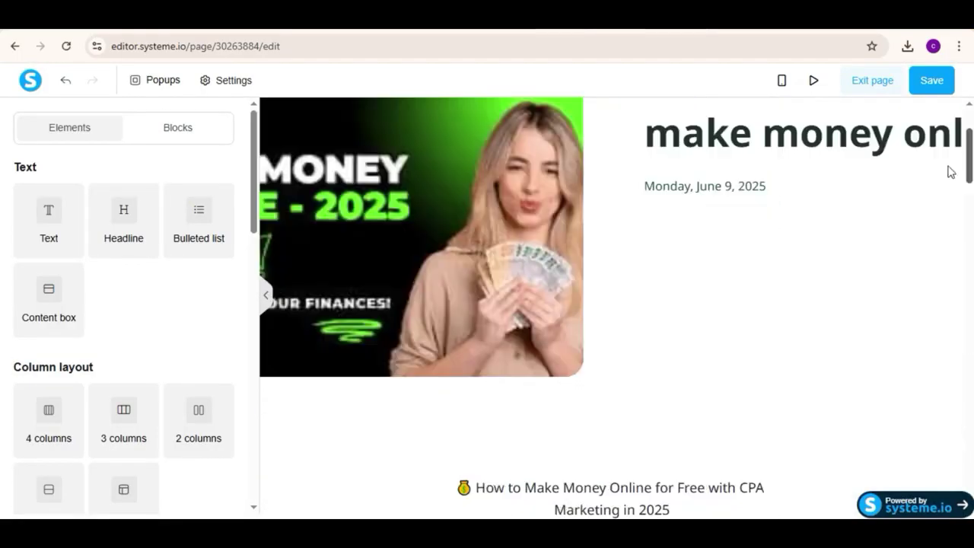
pyautogui.click(935, 84)
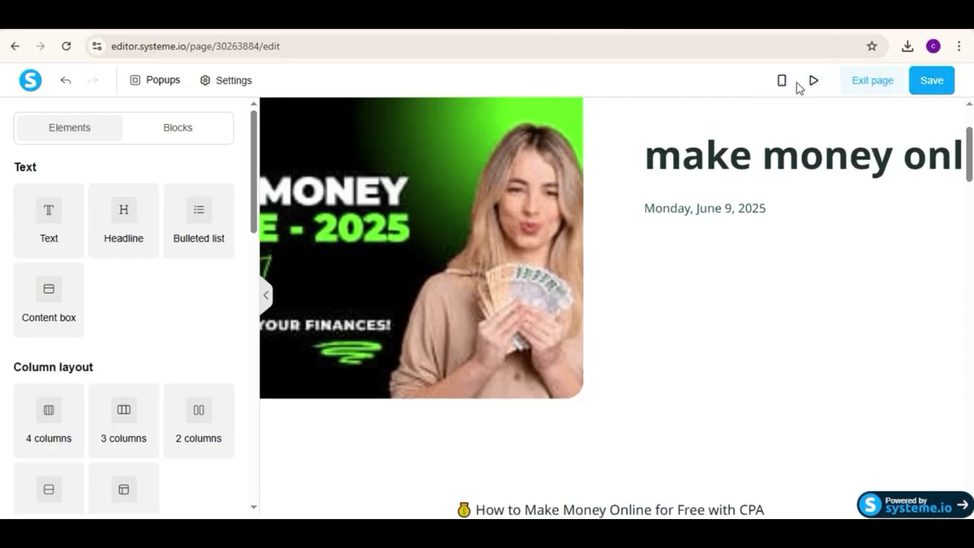
# - Preview the make money online post, scroll through it, then close the preview tab
pyautogui.click(814, 82)
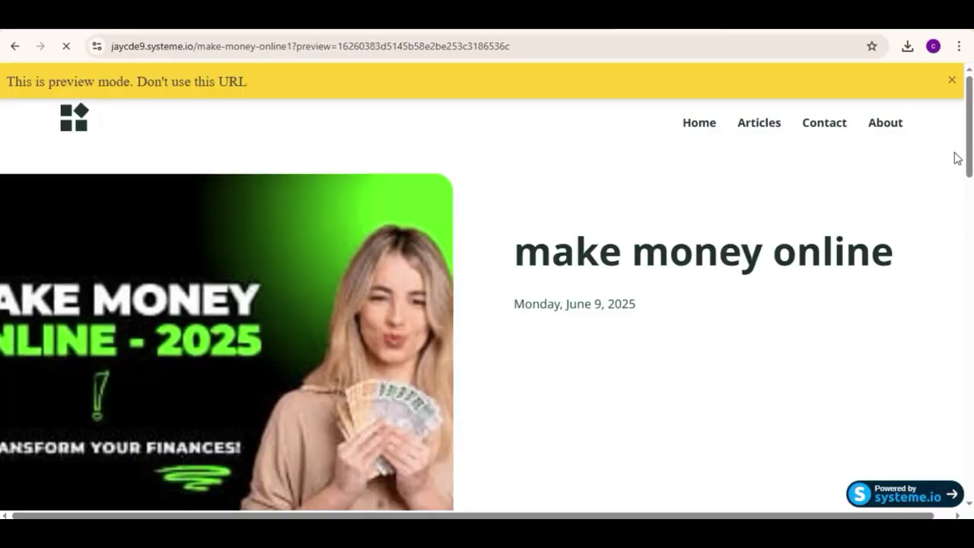
pyautogui.moveTo(969, 156); pyautogui.dragTo(969, 122)
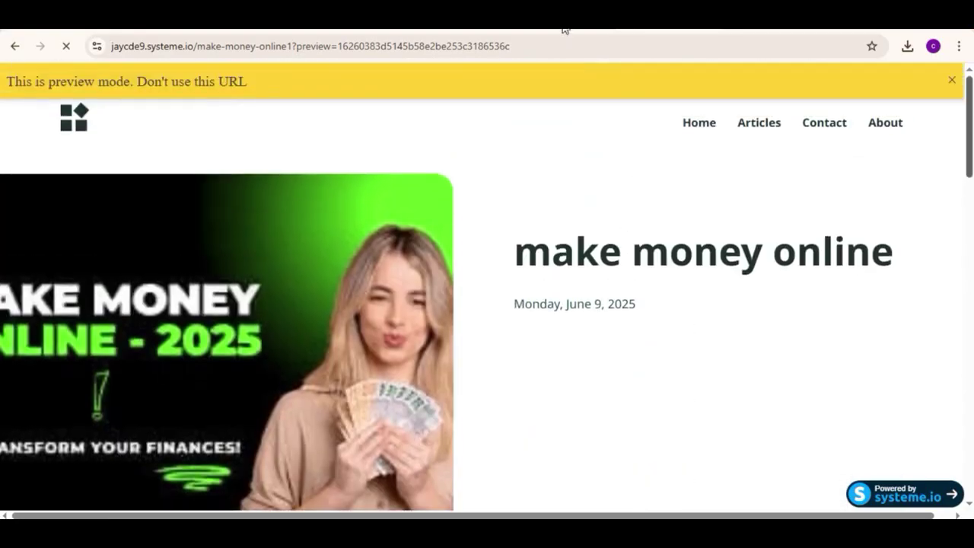
pyautogui.hotkey('ctrl', 'w')
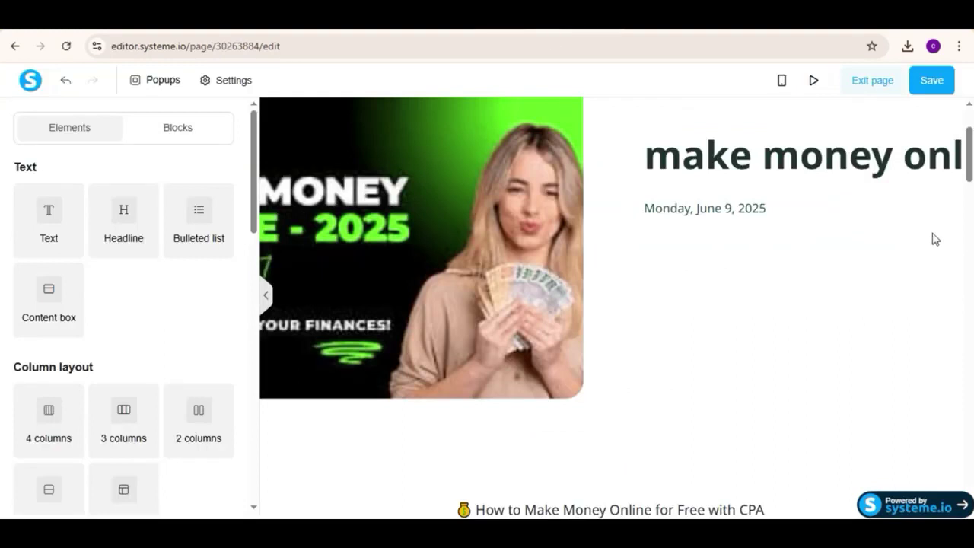
# - Sign in to the Adsterra publisher dashboard and open the Add Website form
pyautogui.moveTo(970, 174); pyautogui.dragTo(971, 476)
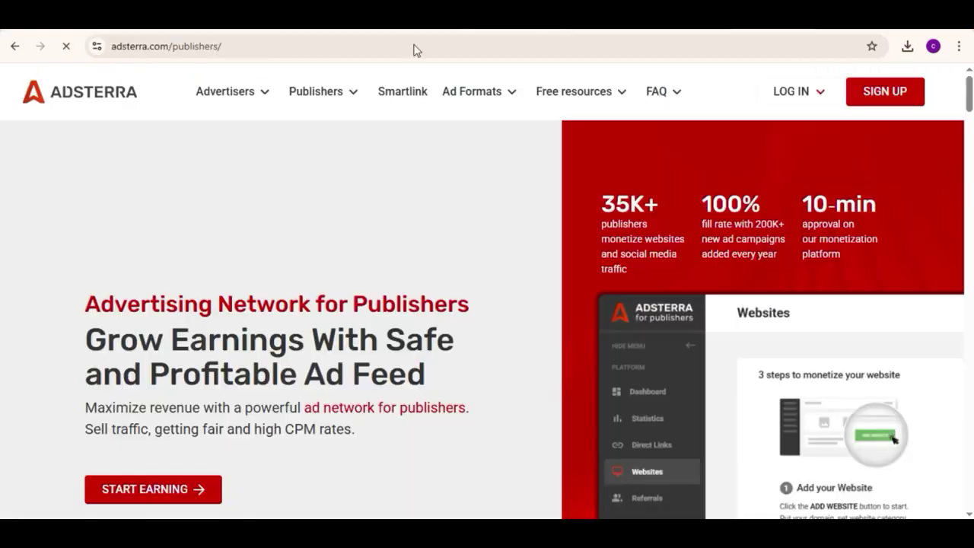
pyautogui.click(885, 91)
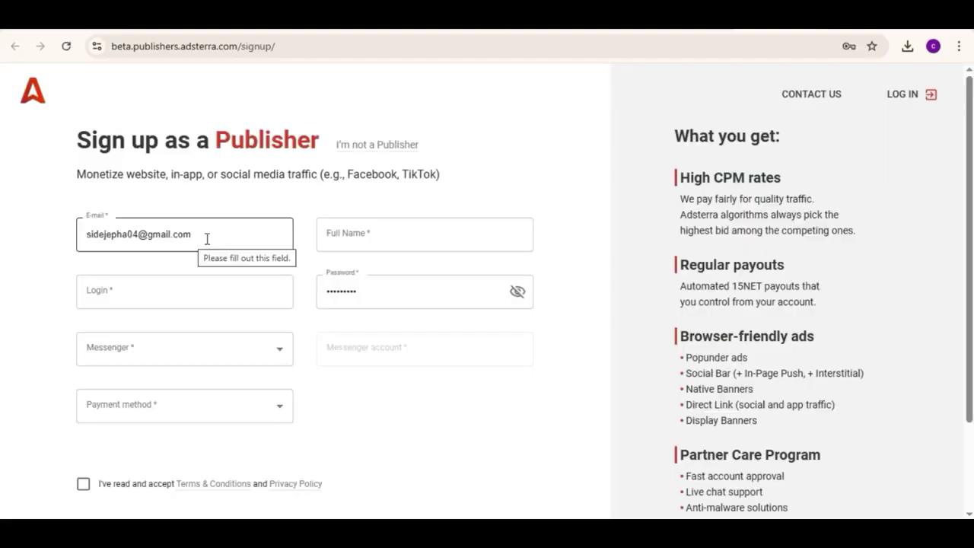
pyautogui.scroll(-3, 357, 391)
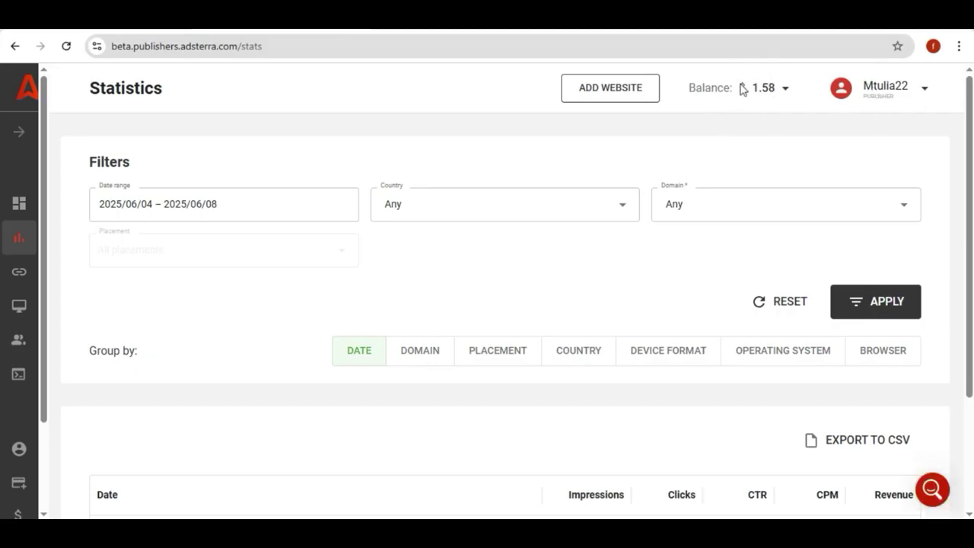
pyautogui.click(617, 100)
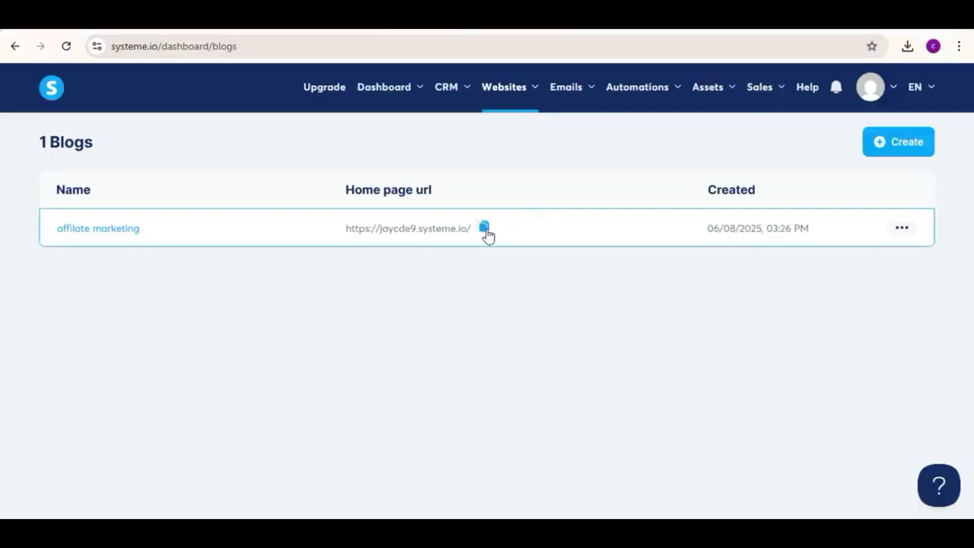
pyautogui.click(486, 231)
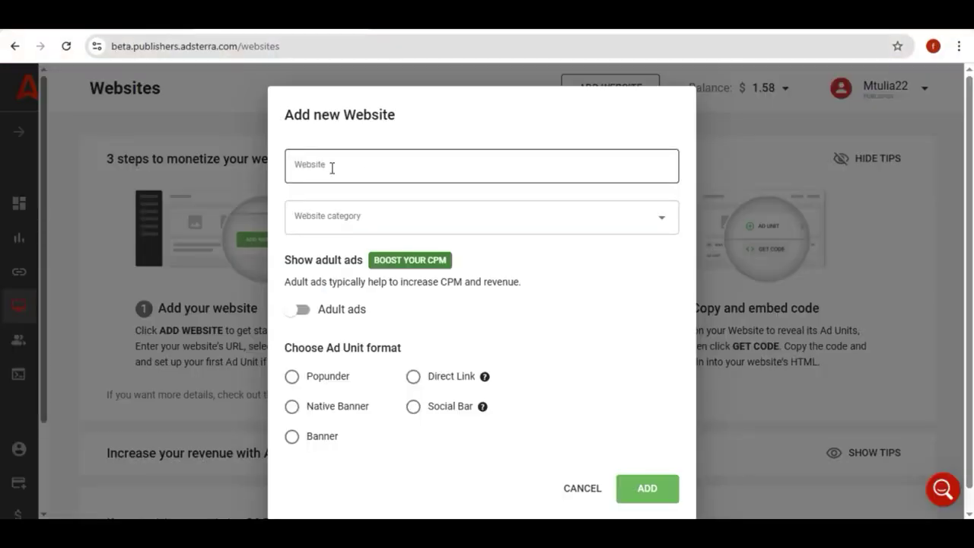
pyautogui.click(482, 166)
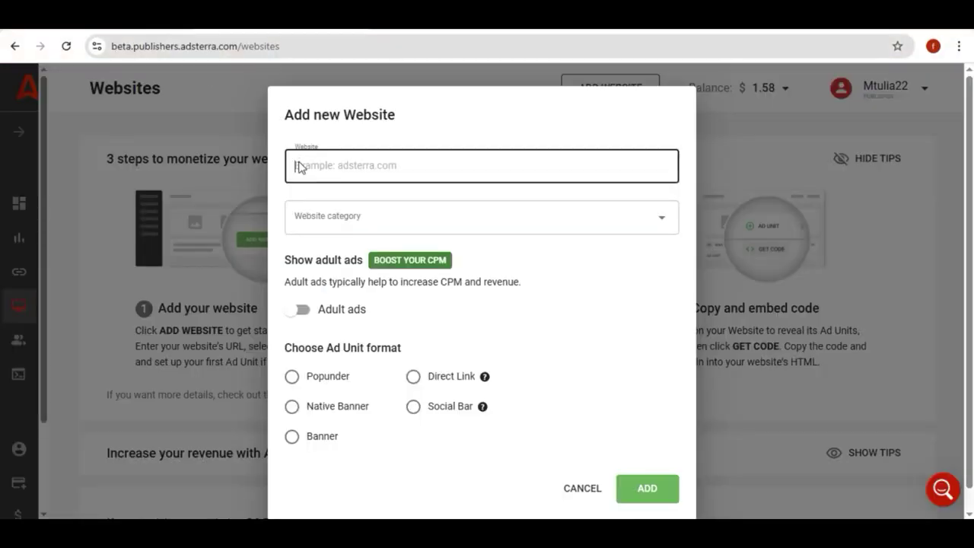
pyautogui.hotkey('ctrl', 'v')
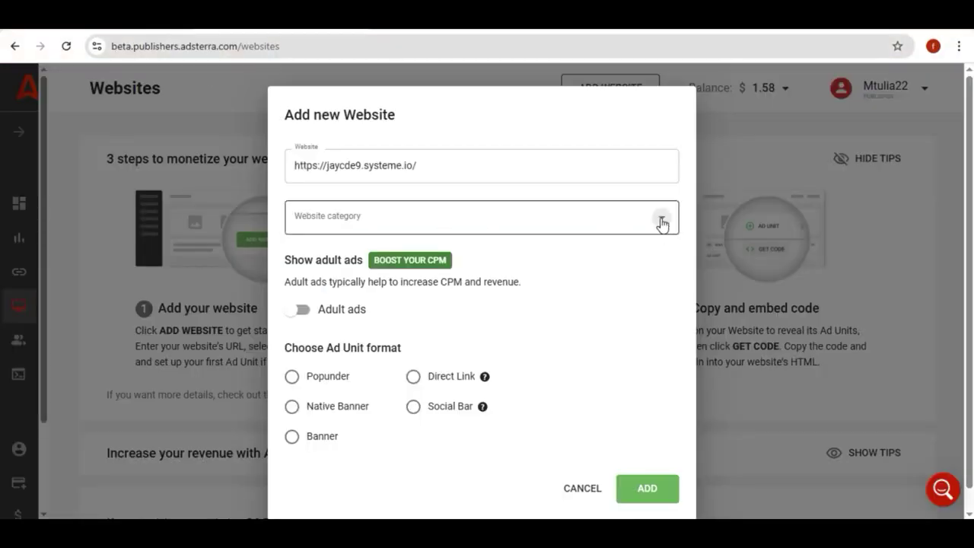
pyautogui.click(304, 217)
pyautogui.click(317, 254)
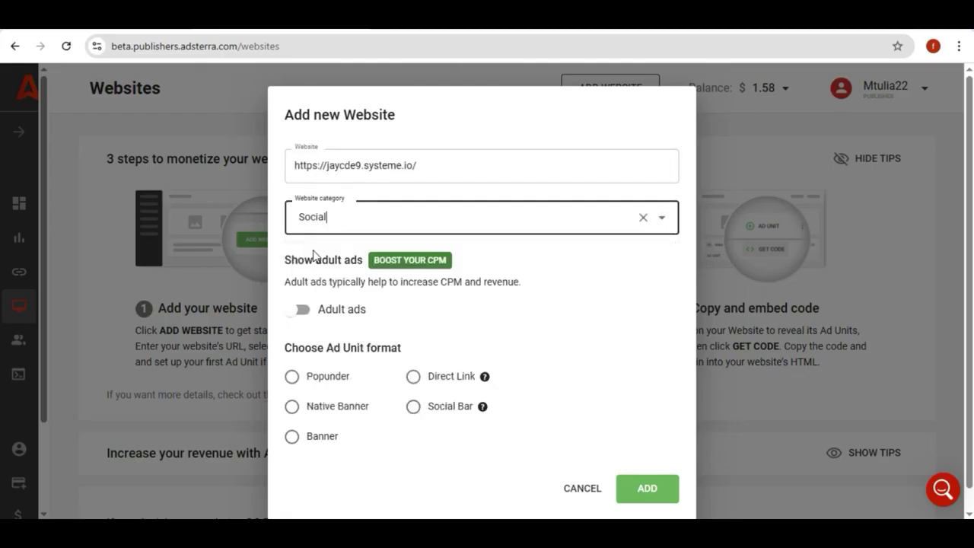
pyautogui.click(291, 376)
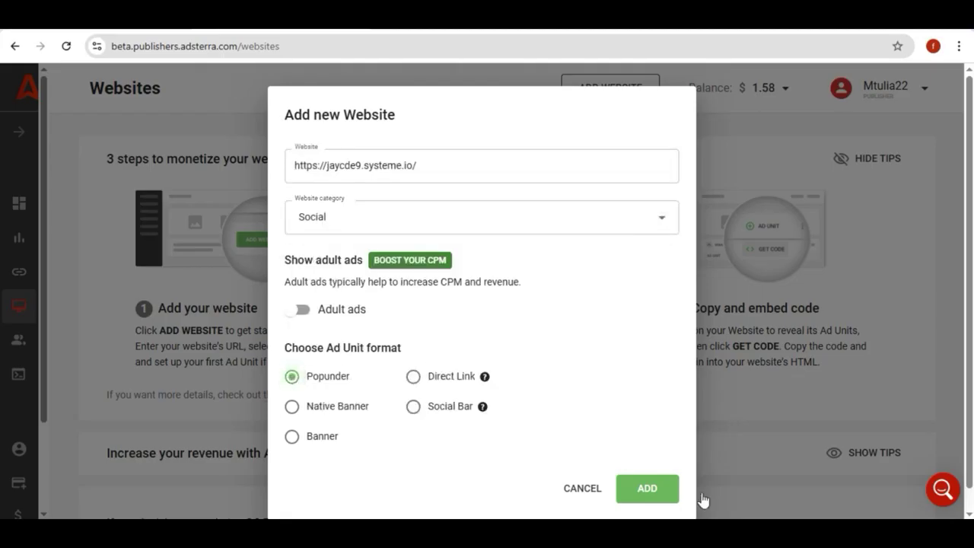
pyautogui.click(647, 489)
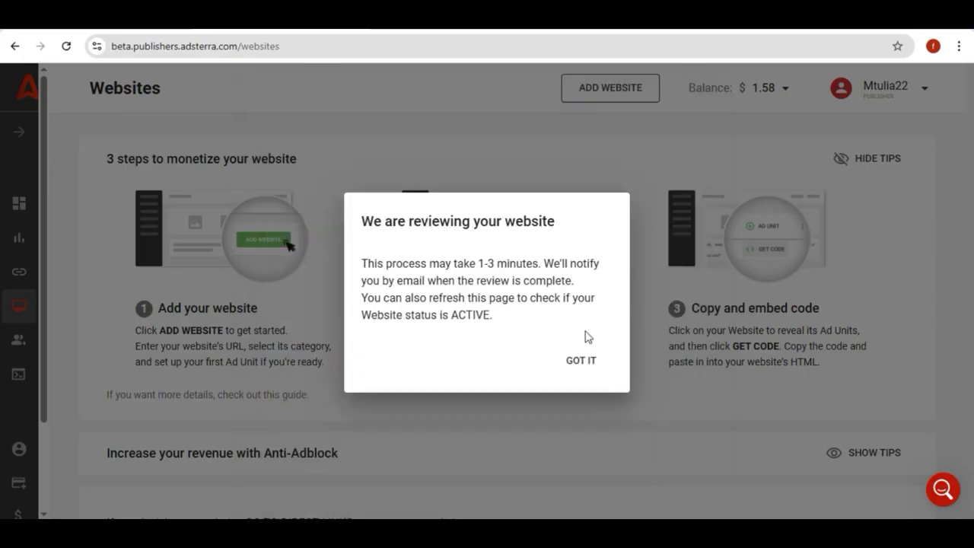
pyautogui.click(580, 361)
# - Copy the Popunder_1 unit's embed script and return to the systeme.io editor
pyautogui.scroll(-2, 565, 114)
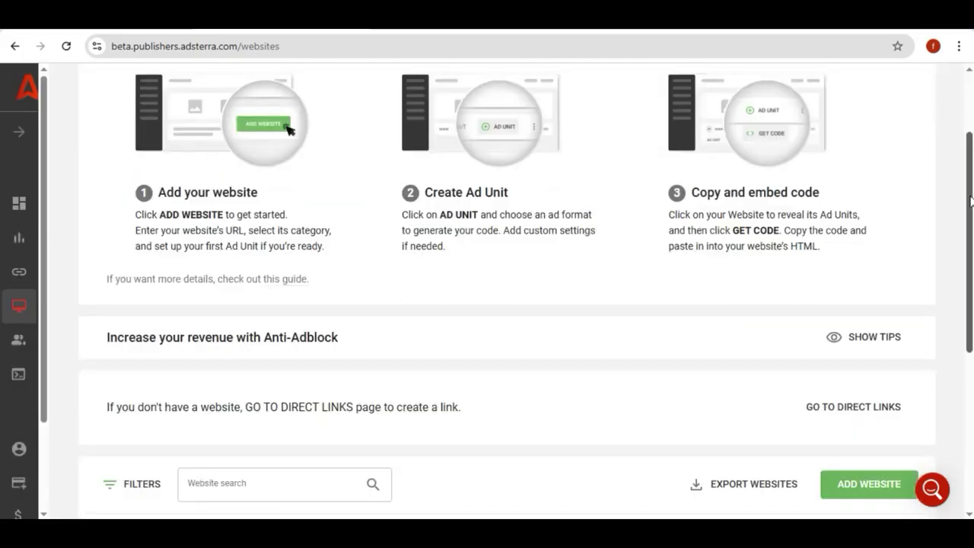
pyautogui.scroll(-3, 961, 309)
pyautogui.scroll(-1, 961, 310)
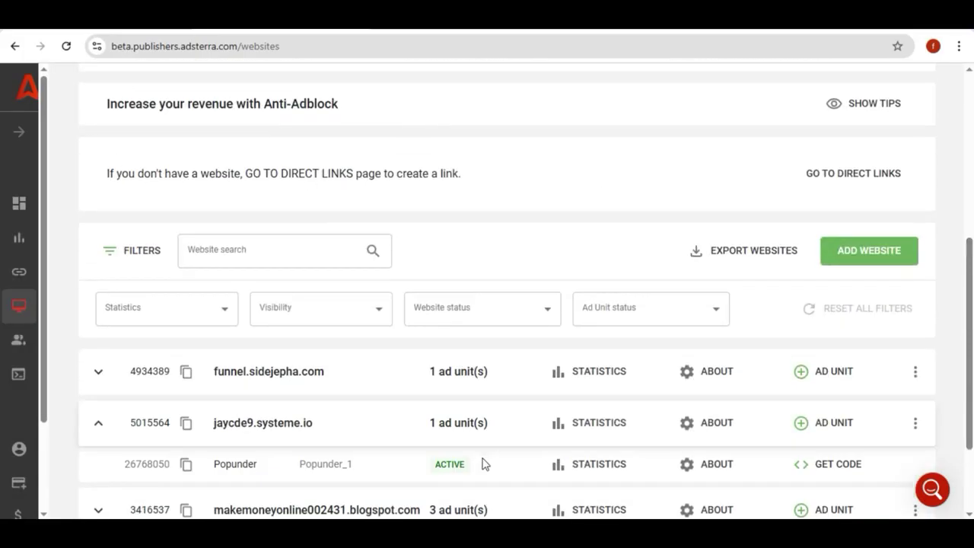
pyautogui.click(828, 467)
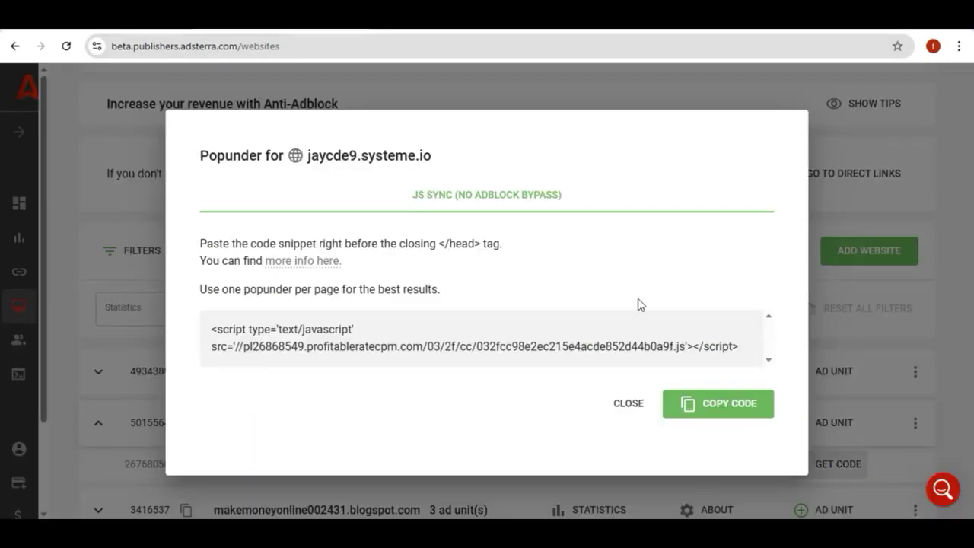
pyautogui.click(727, 397)
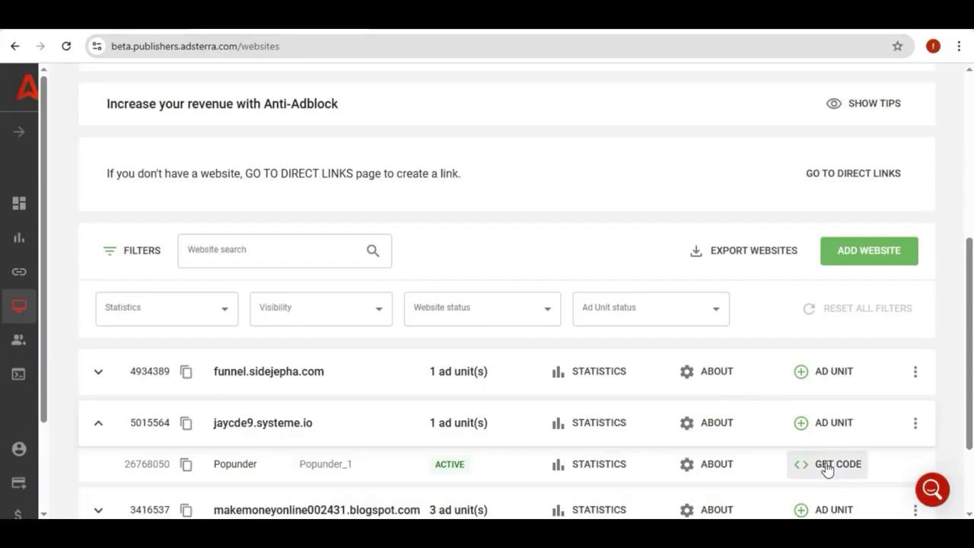
pyautogui.click(828, 467)
pyautogui.click(723, 405)
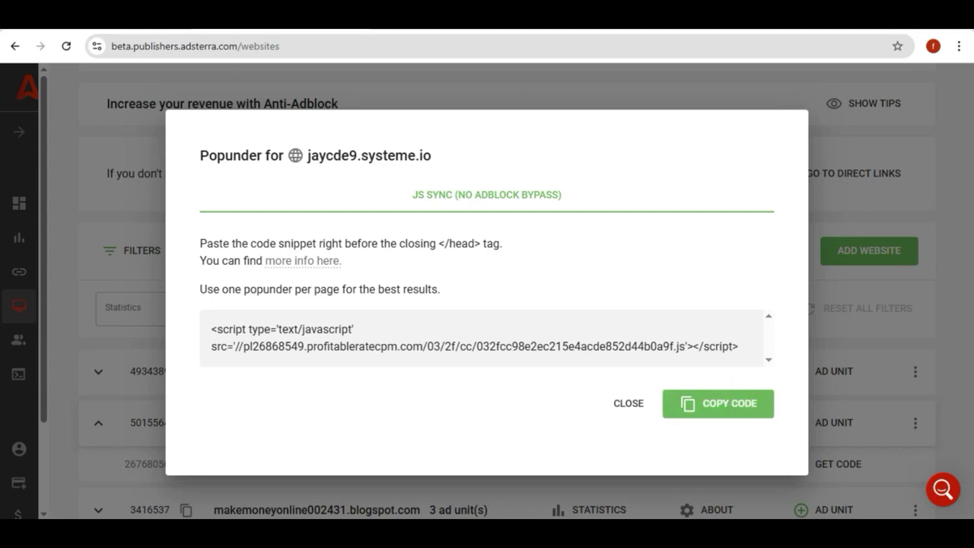
pyautogui.hotkey('alt', 'Tab')
# - Add a Raw HTML block with the Adsterra Popunder script below the article and save the page
pyautogui.moveTo(254, 217); pyautogui.dragTo(271, 489)
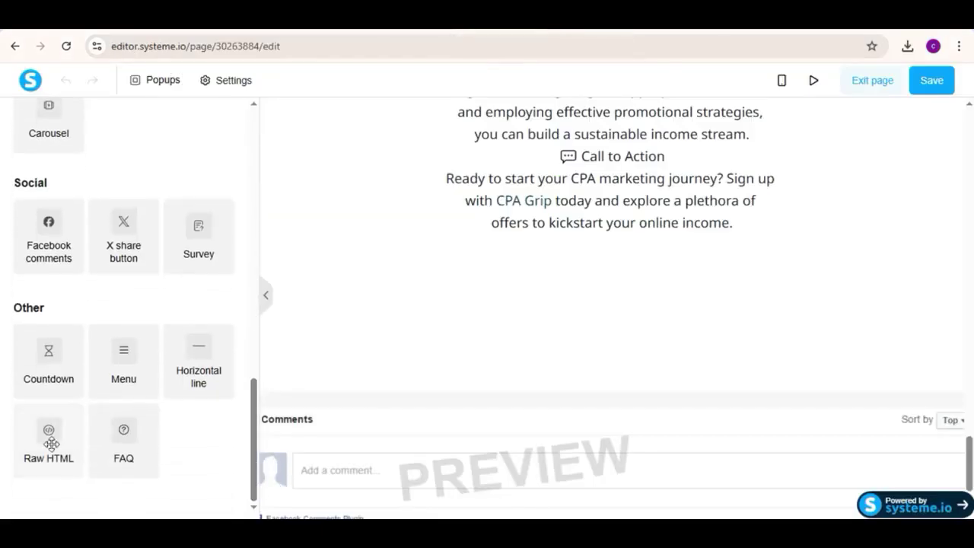
pyautogui.moveTo(49, 441); pyautogui.dragTo(560, 309)
pyautogui.moveTo(48, 433); pyautogui.dragTo(642, 321)
pyautogui.click(639, 321)
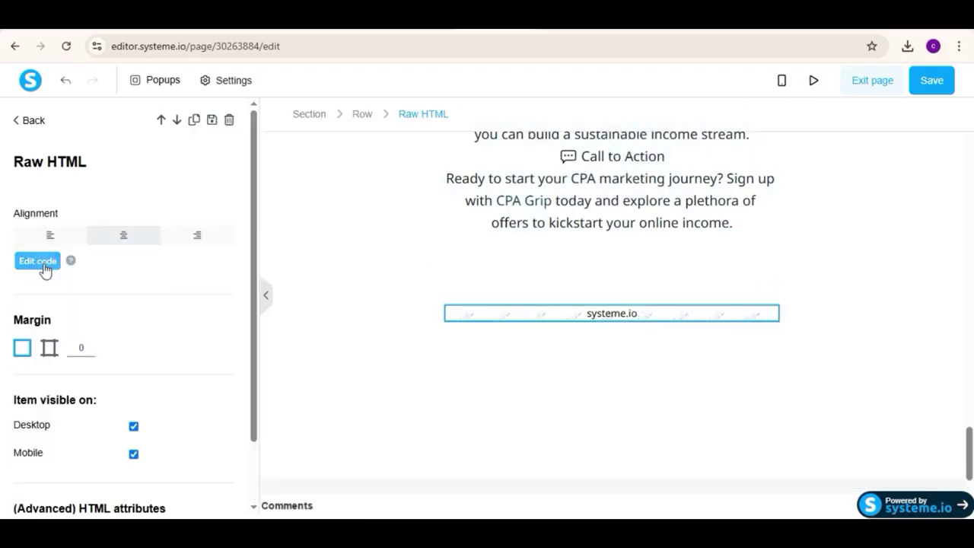
pyautogui.click(40, 262)
pyautogui.hotkey('ctrl', 'a')
pyautogui.hotkey('ctrl', 'v')
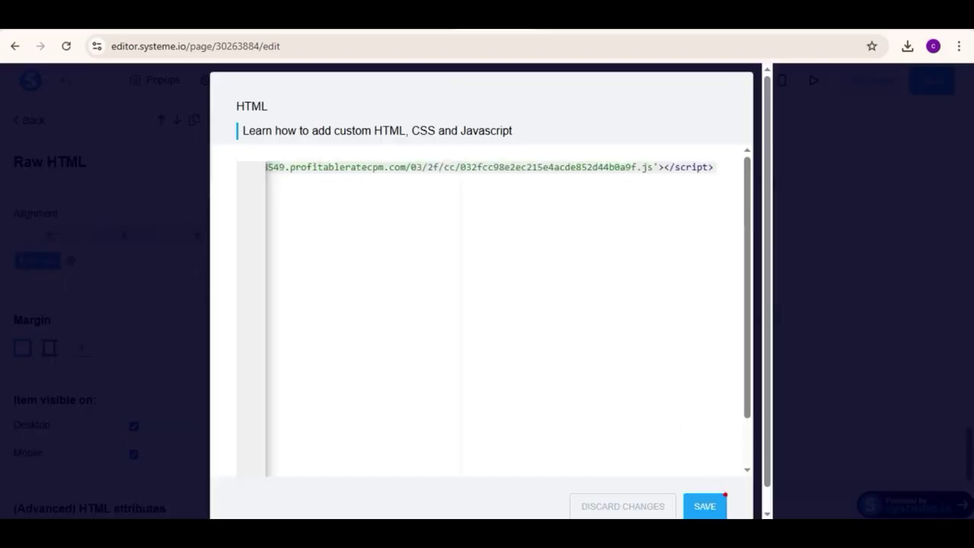
pyautogui.click(706, 507)
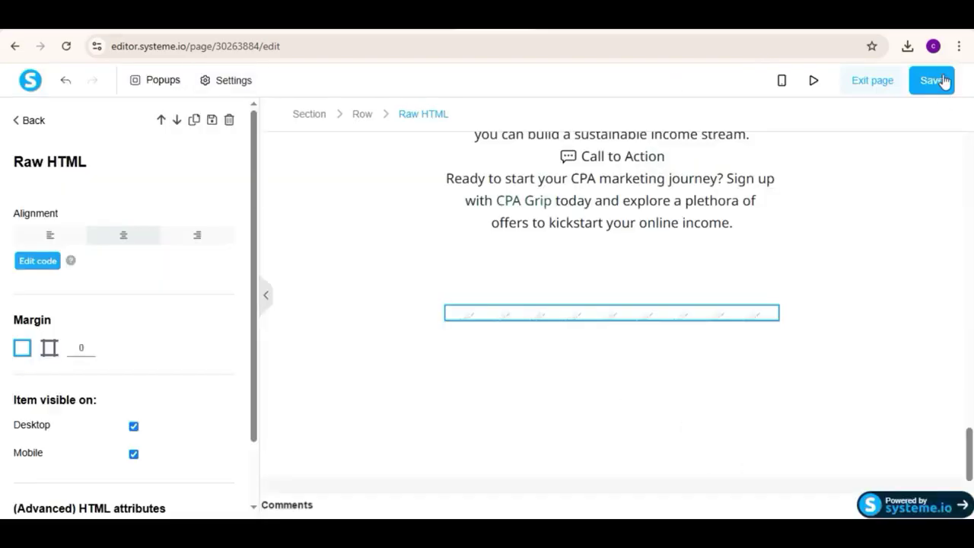
pyautogui.click(931, 79)
# - Activate the make money online post immediately and open its live page
pyautogui.click(872, 82)
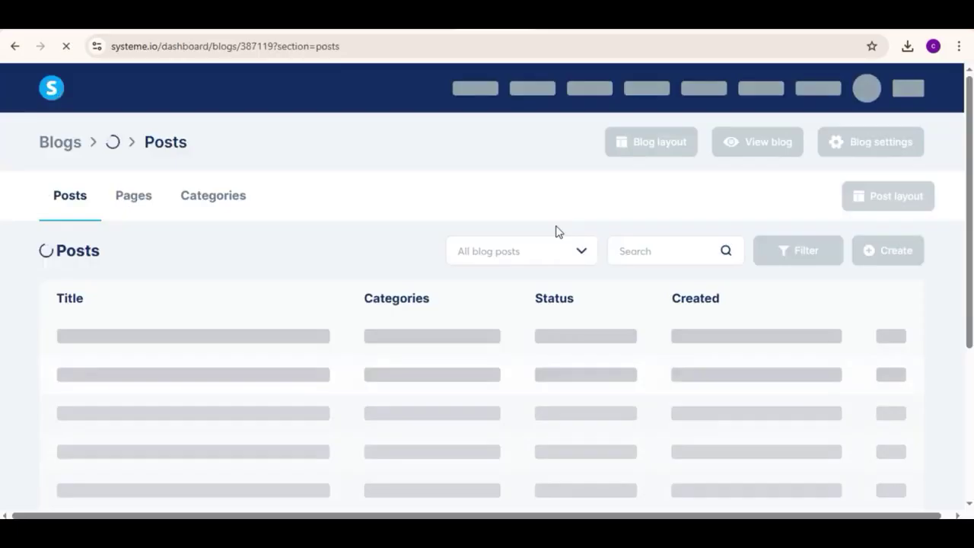
pyautogui.click(900, 336)
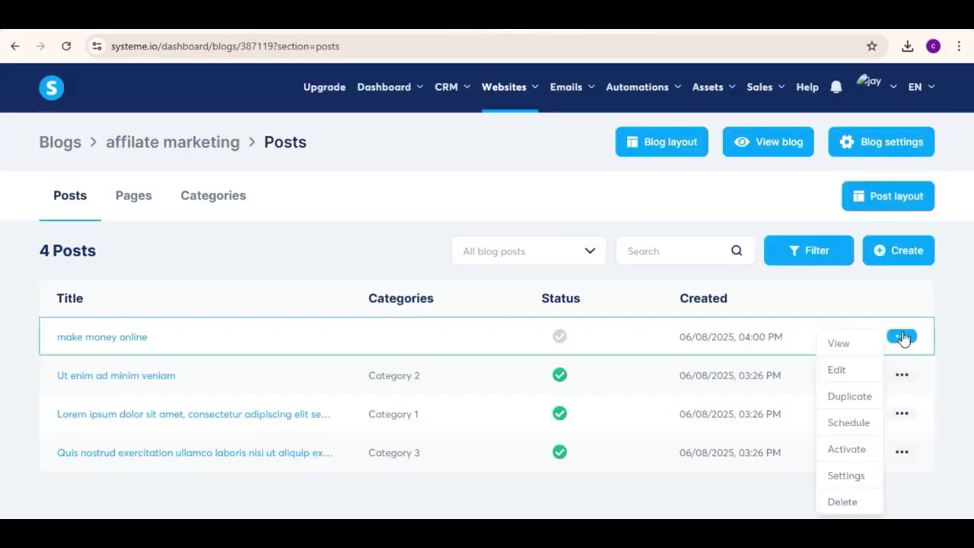
pyautogui.click(855, 451)
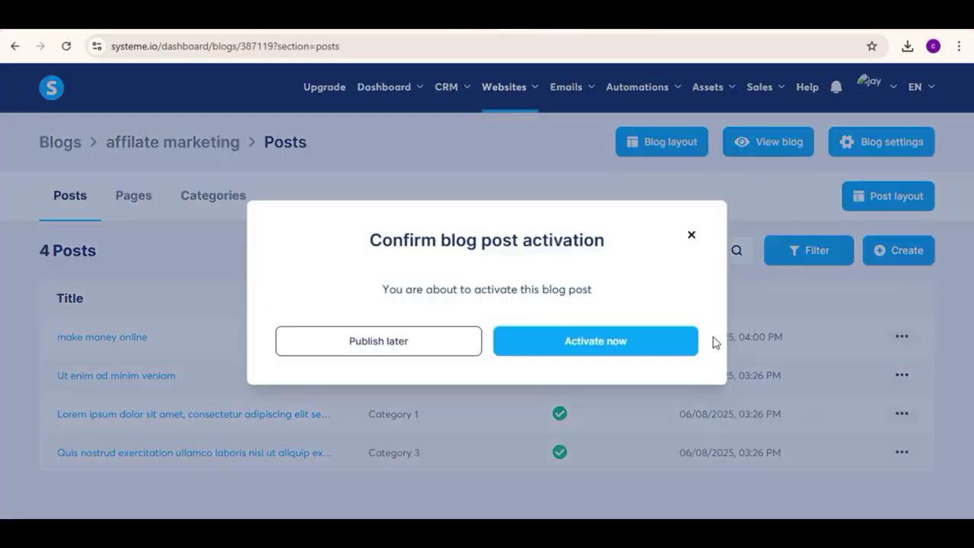
pyautogui.click(617, 345)
pyautogui.click(900, 336)
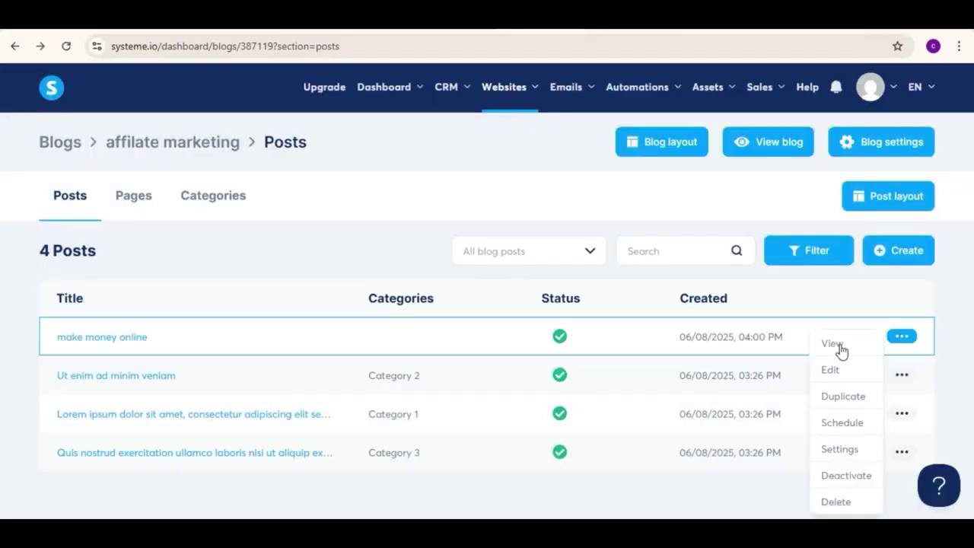
pyautogui.click(836, 345)
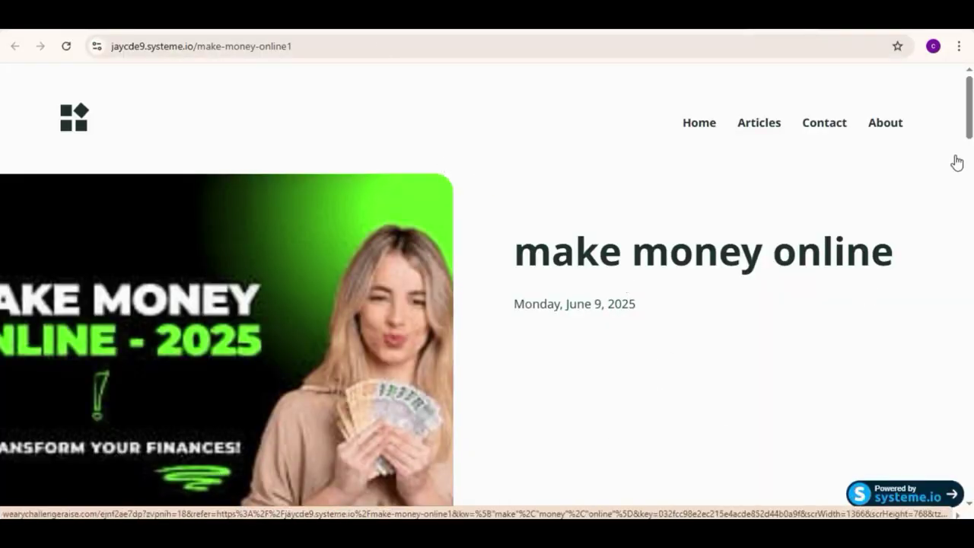
# - Scroll the live post, close the WPS ad page, and look over the Betway offer page
pyautogui.moveTo(970, 131); pyautogui.dragTo(965, 284)
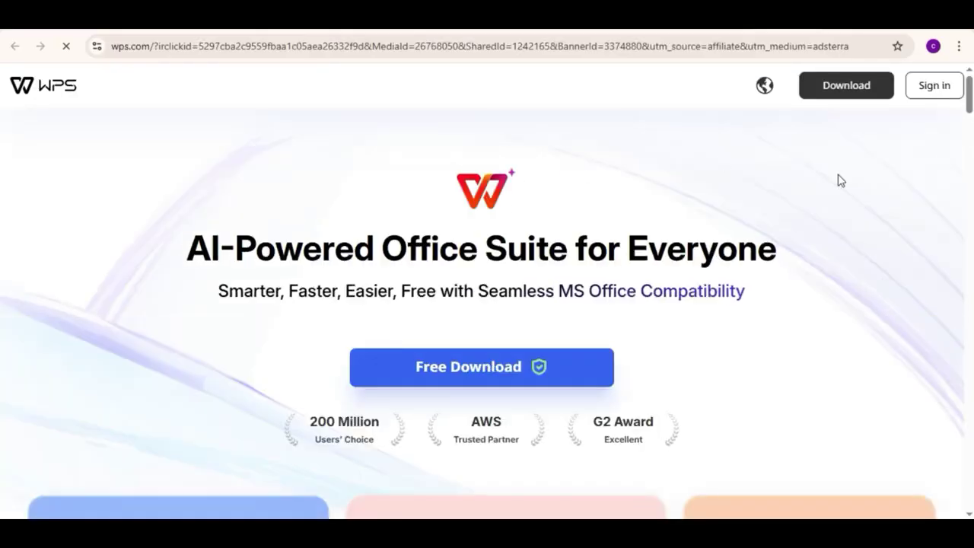
pyautogui.scroll(-10, 841, 181)
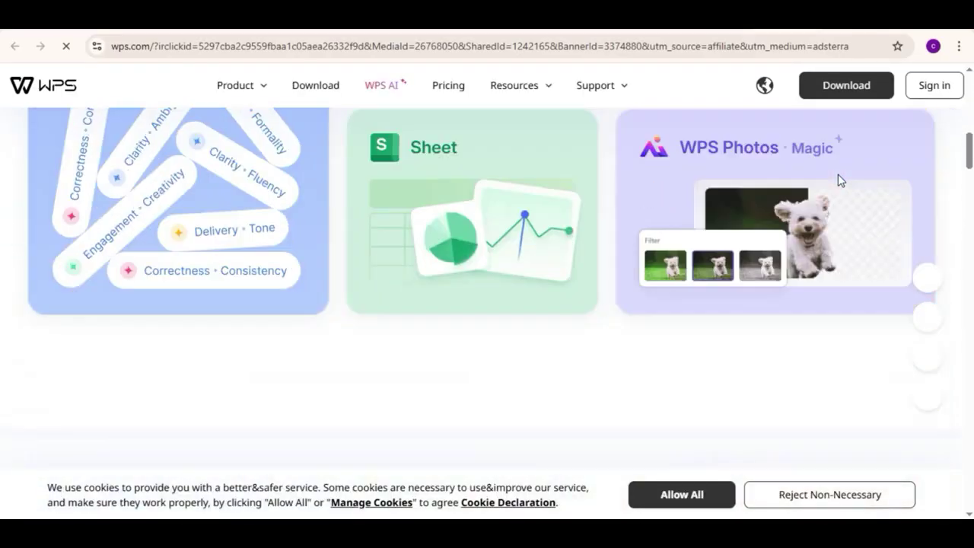
pyautogui.scroll(-10, 841, 180)
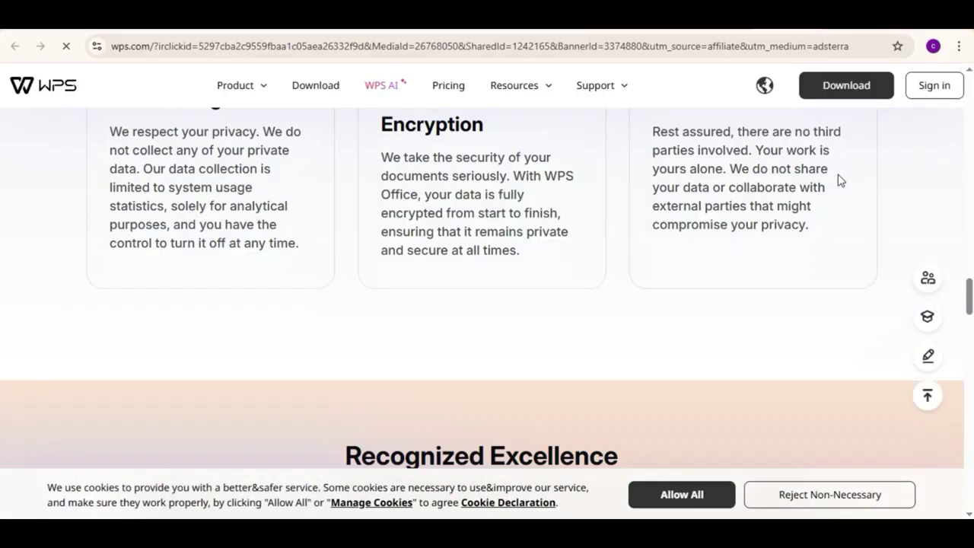
pyautogui.scroll(5, 841, 180)
pyautogui.scroll(10, 841, 180)
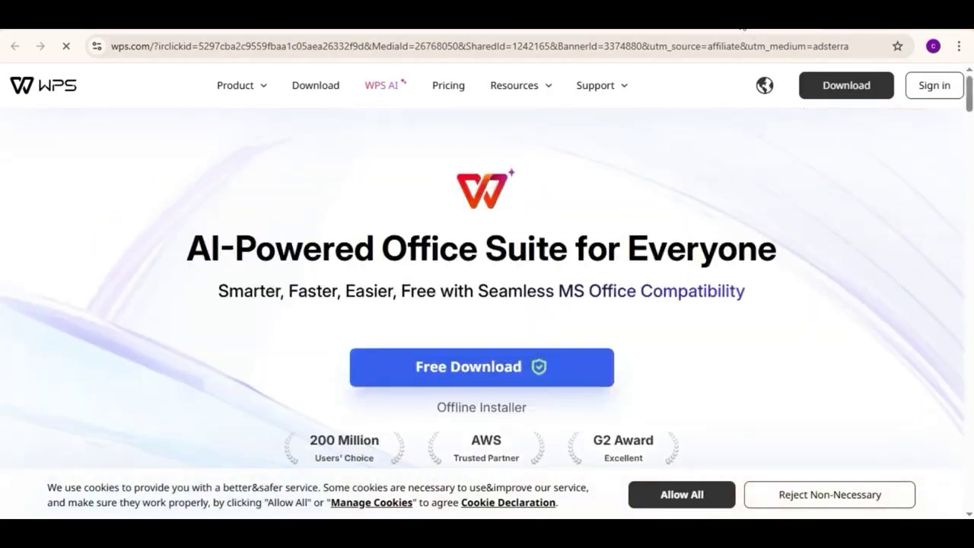
pyautogui.click(742, 26)
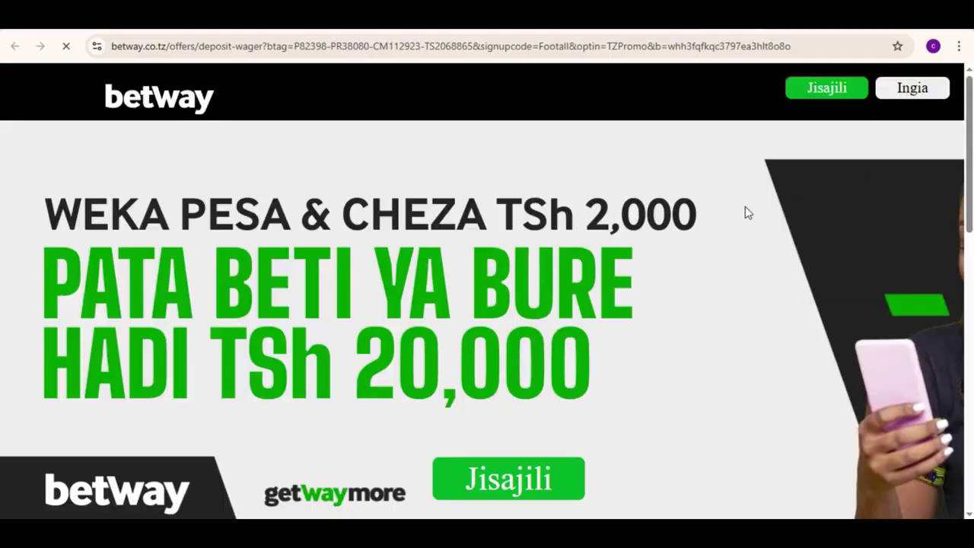
pyautogui.scroll(-15, 745, 206)
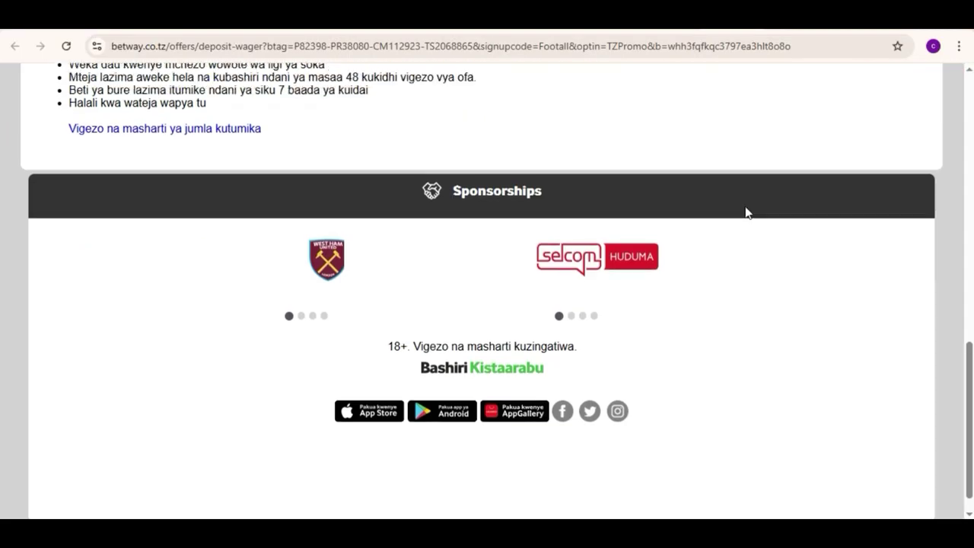
pyautogui.scroll(15, 746, 210)
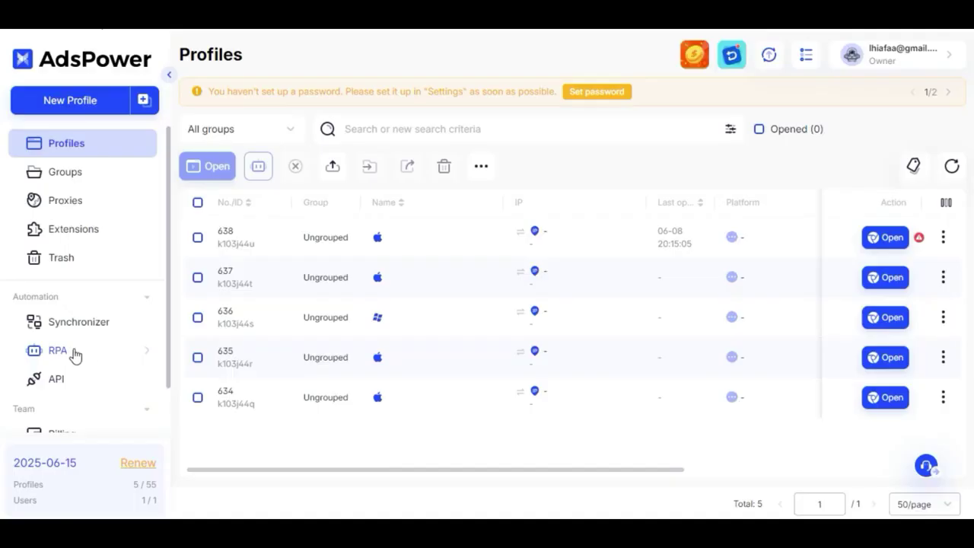
# - Create RPA process 'blog1' with New Tab and Access Website steps for the blog post URL
pyautogui.click(74, 351)
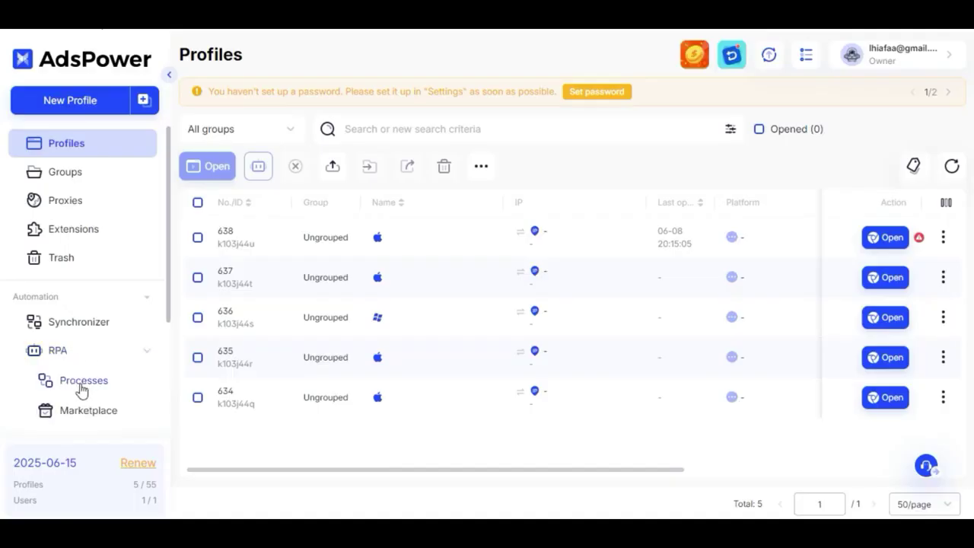
pyautogui.click(84, 386)
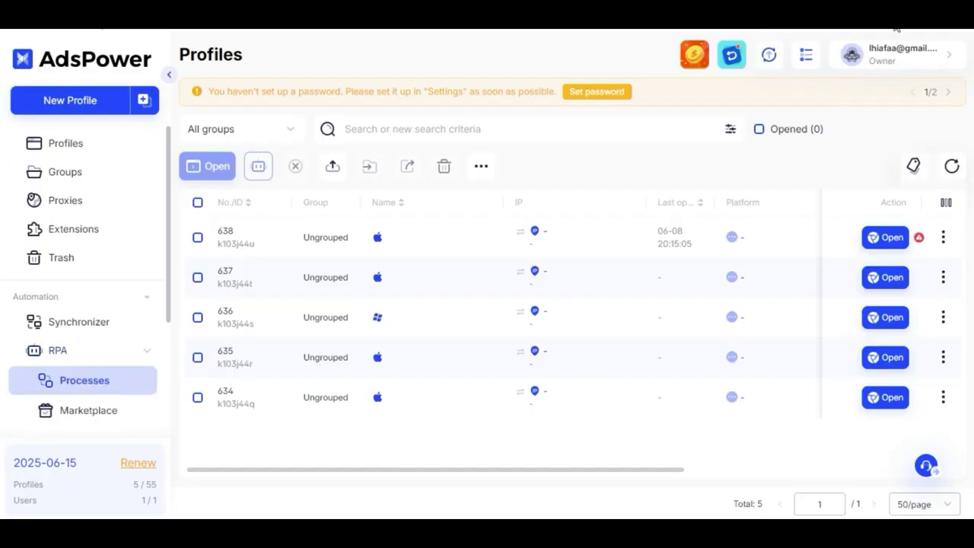
pyautogui.click(223, 131)
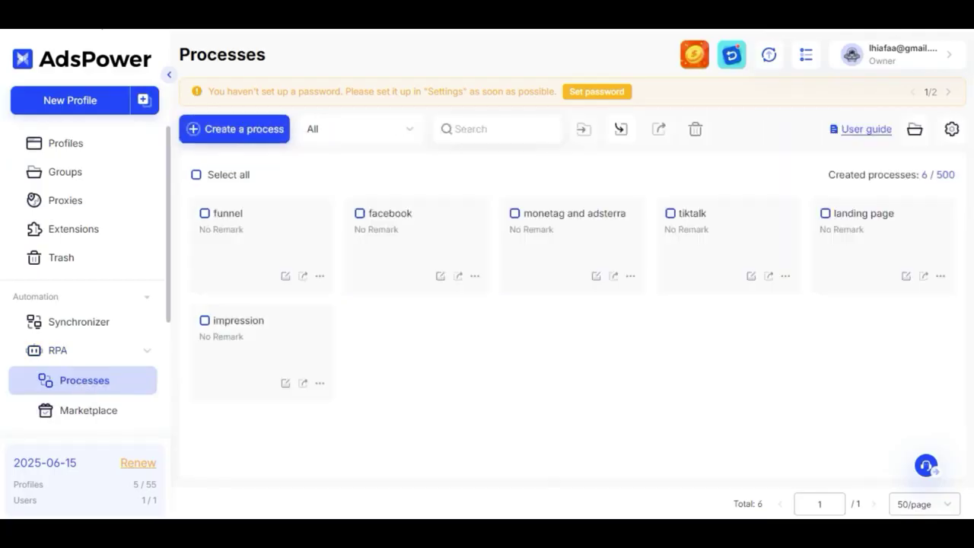
pyautogui.click(529, 174)
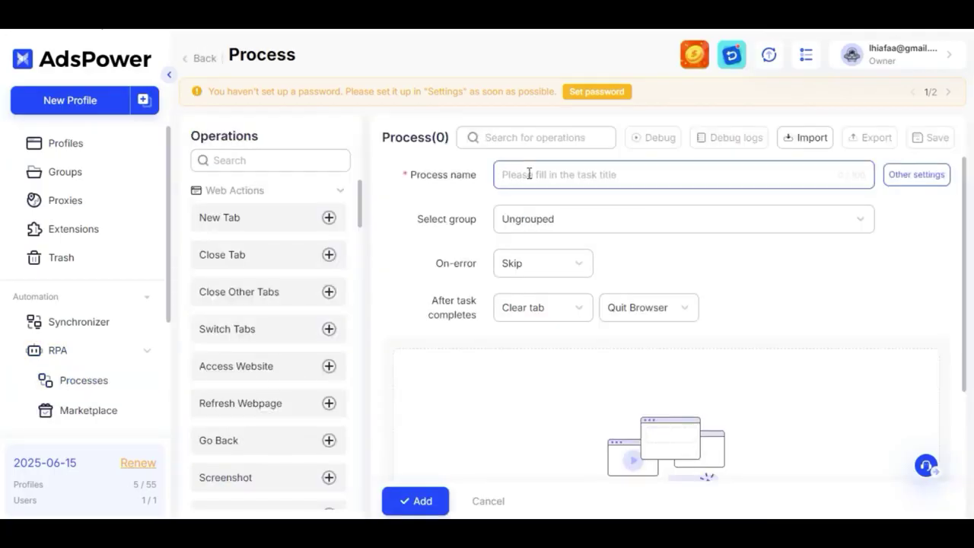
pyautogui.write('blog1')
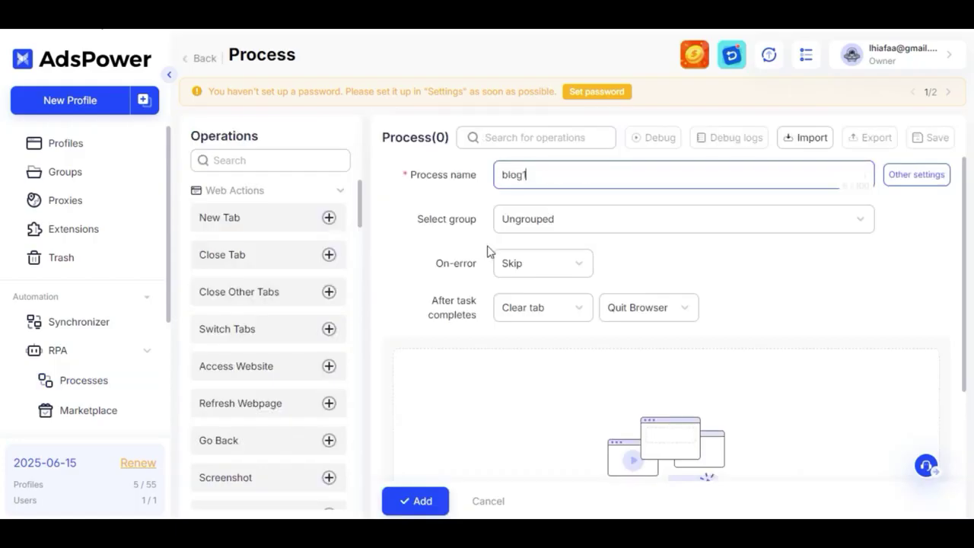
pyautogui.moveTo(326, 231); pyautogui.dragTo(493, 359)
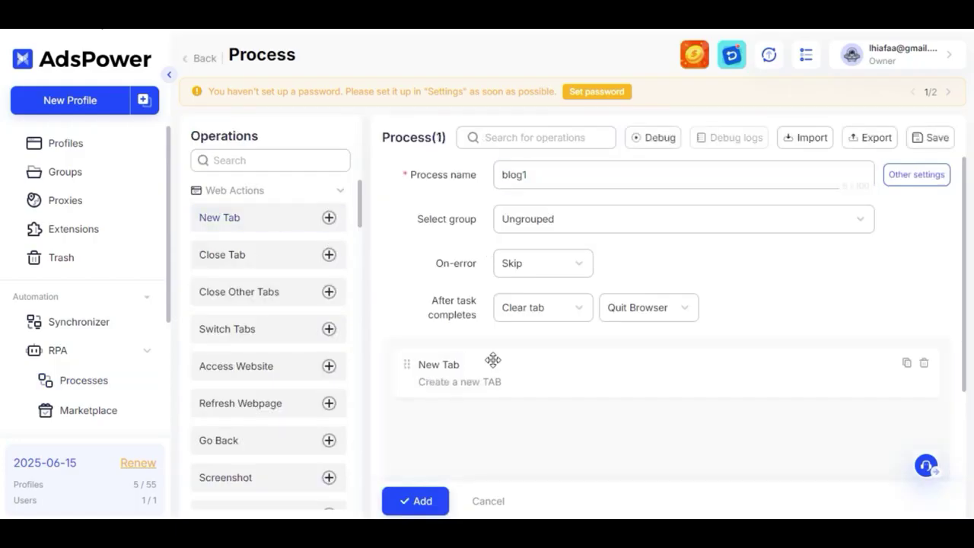
pyautogui.click(329, 368)
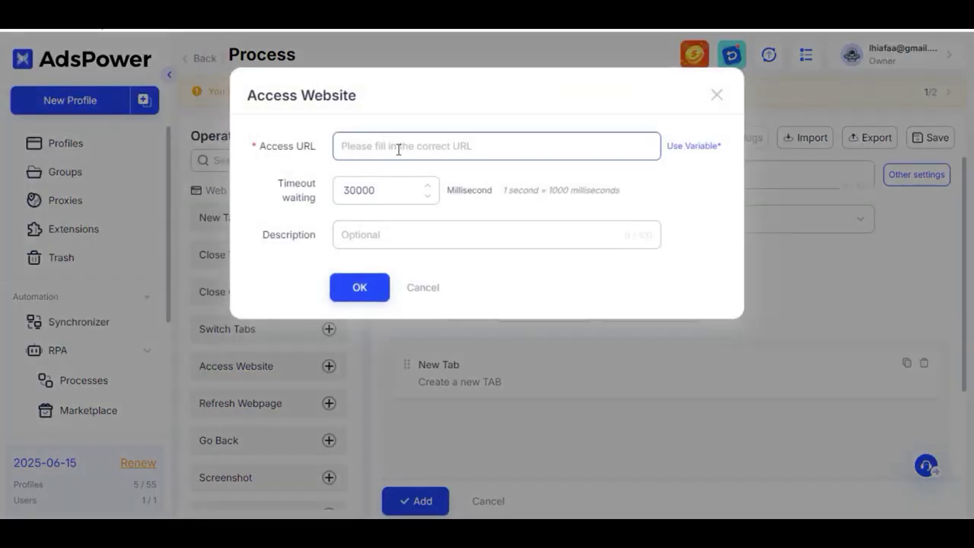
pyautogui.hotkey('ctrl', 'v')
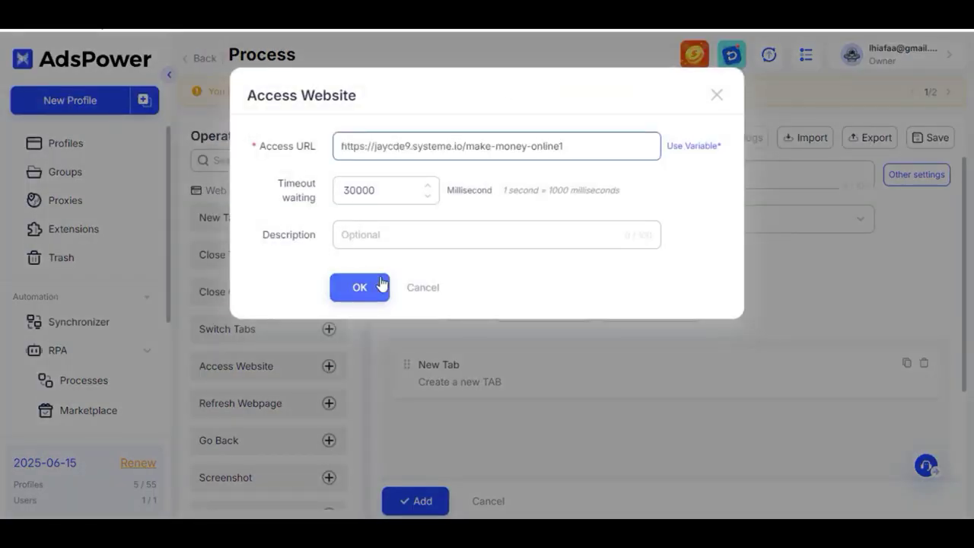
pyautogui.click(360, 293)
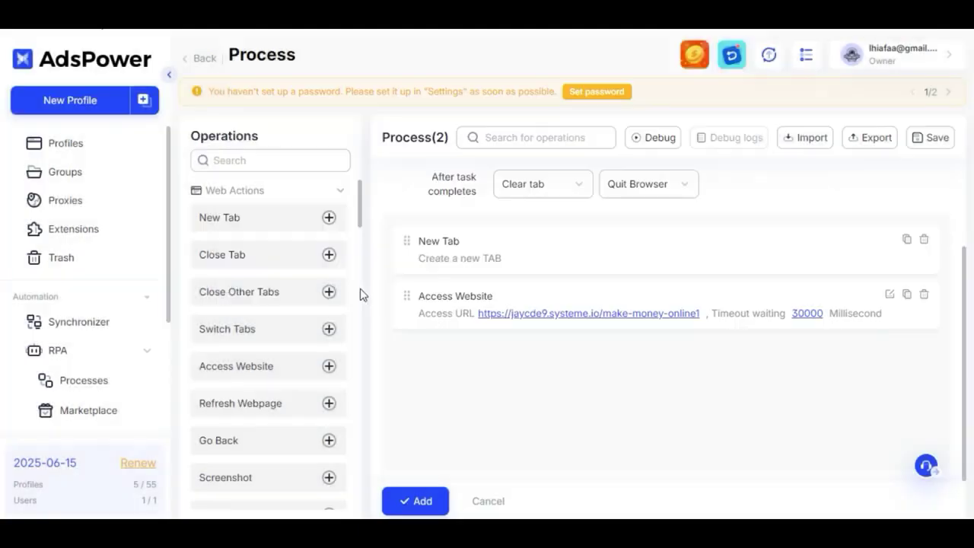
# - Add a Time step with a random wait of 1000–20000 ms
pyautogui.click(272, 160)
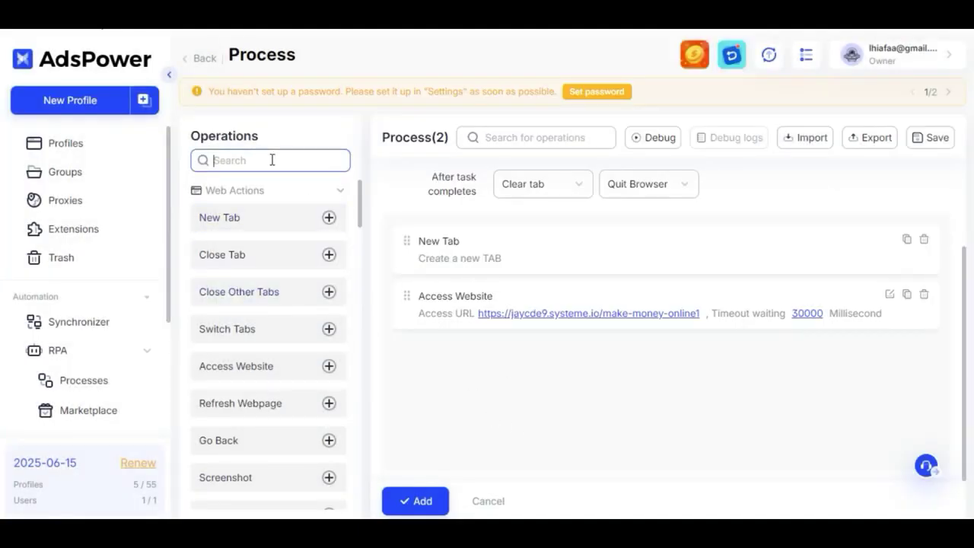
pyautogui.write('time')
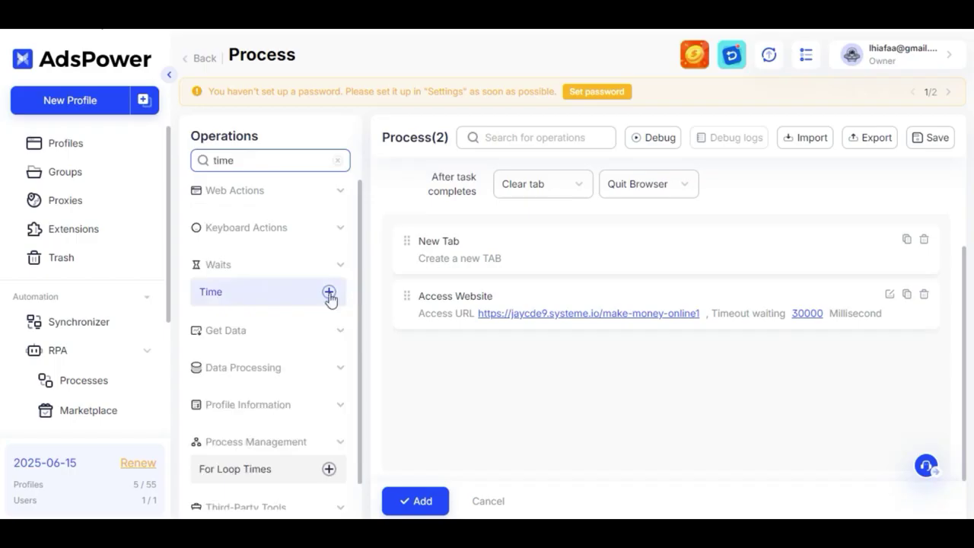
pyautogui.click(328, 293)
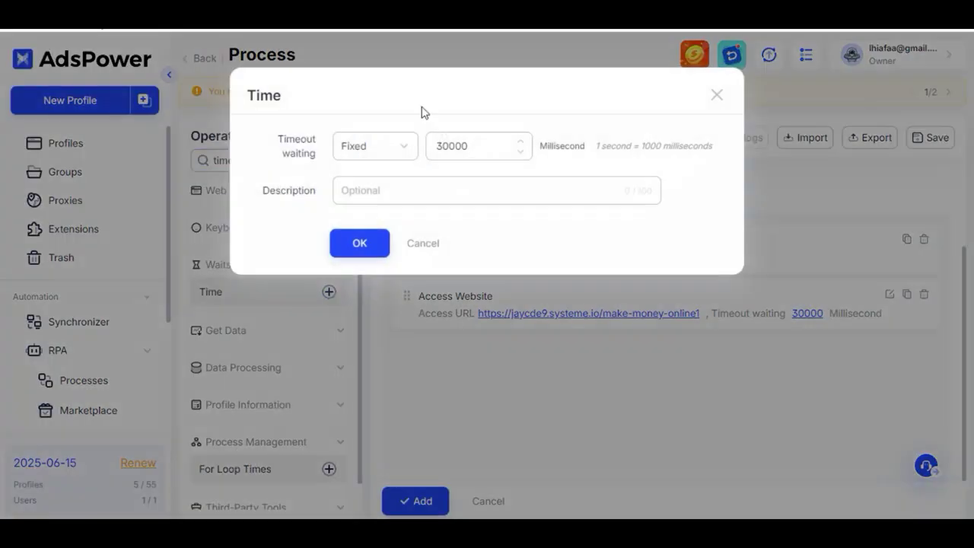
pyautogui.click(402, 149)
pyautogui.click(366, 207)
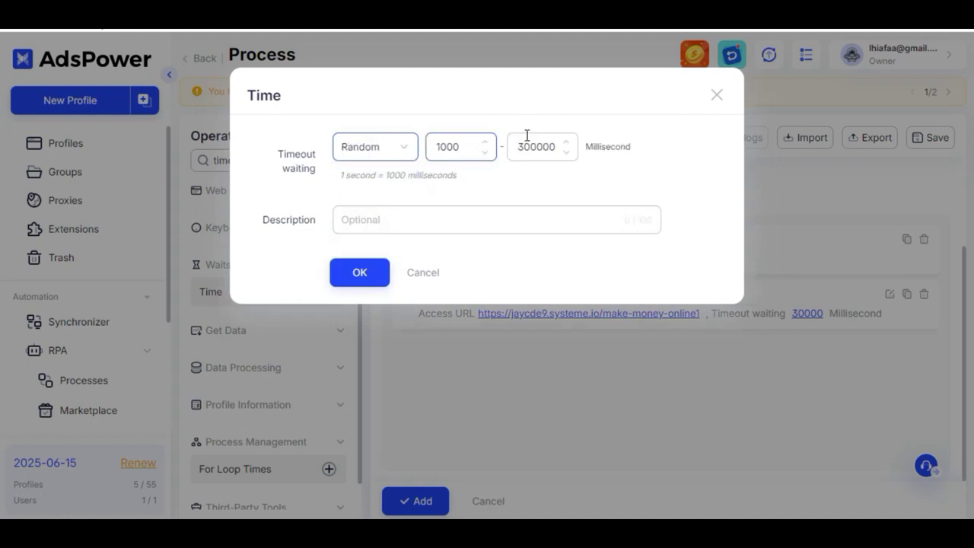
pyautogui.click(531, 147)
pyautogui.press('BackSpace')
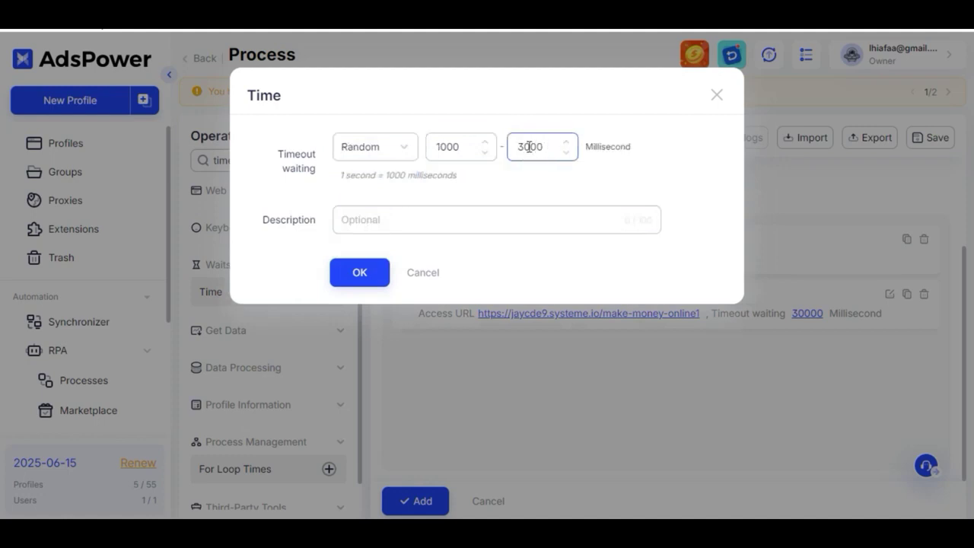
pyautogui.click(359, 273)
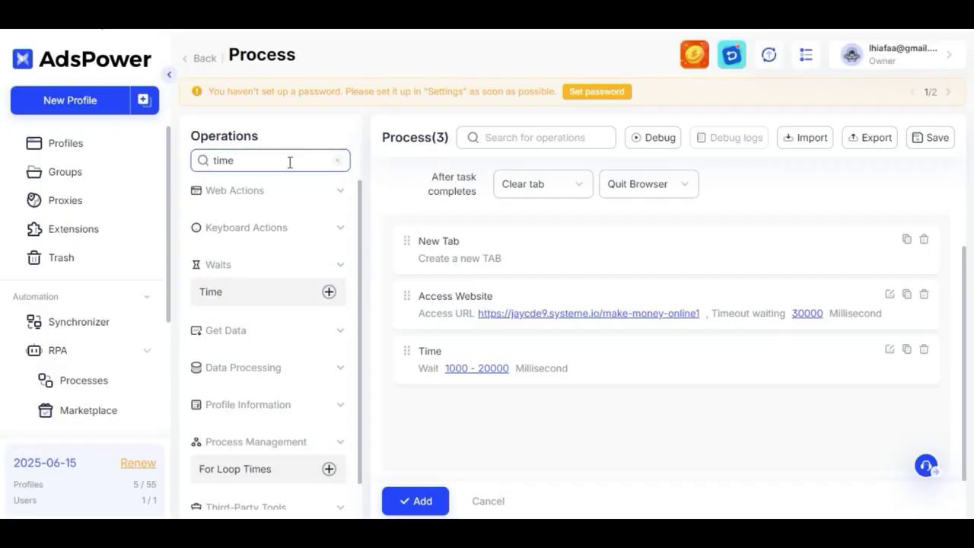
# - Add a Scroll step that scrolls the page to the bottom
pyautogui.press('BackSpace')
pyautogui.press('BackSpace')
pyautogui.press('BackSpace')
pyautogui.press('BackSpace')
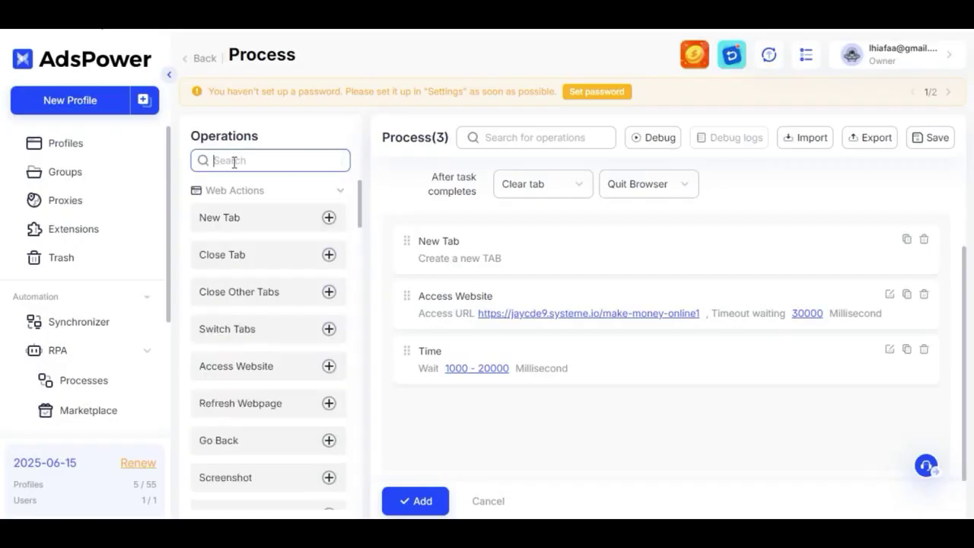
pyautogui.write('scroll')
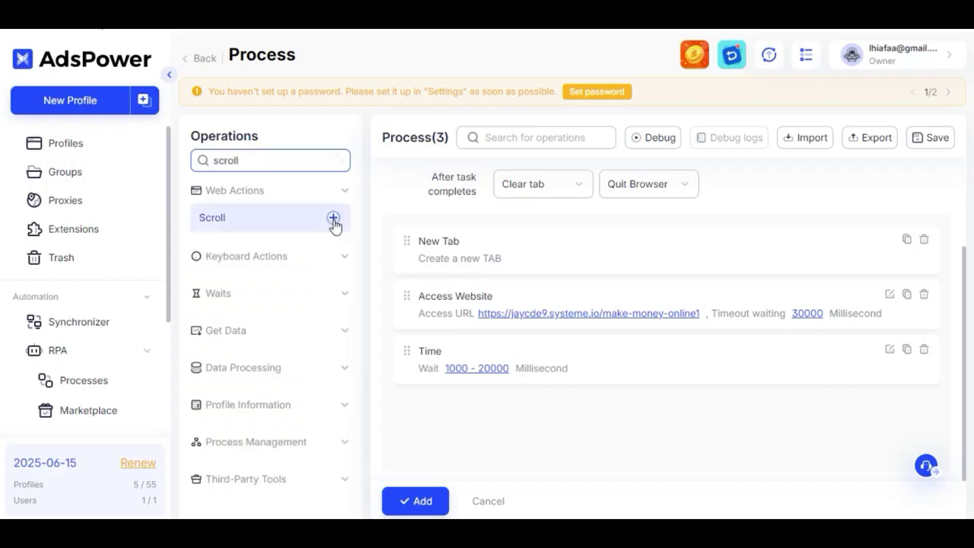
pyautogui.click(333, 220)
pyautogui.click(465, 193)
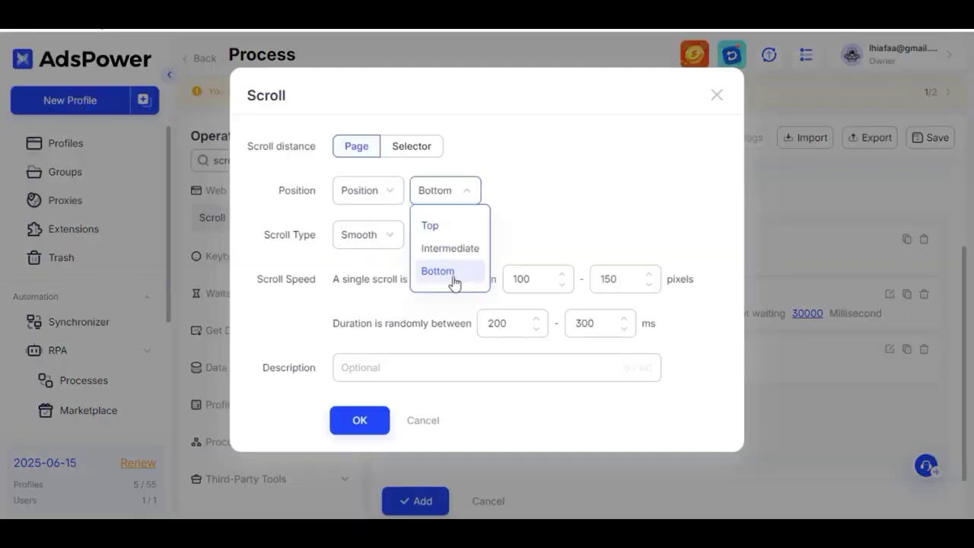
pyautogui.click(452, 280)
pyautogui.click(357, 421)
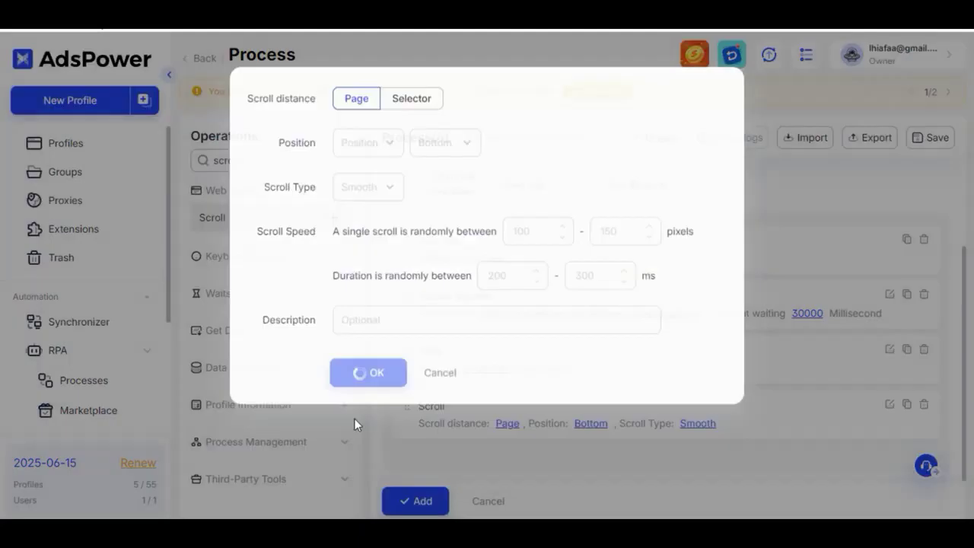
pyautogui.press('BackSpace')
pyautogui.press('BackSpace')
pyautogui.press('BackSpace')
pyautogui.press('BackSpace')
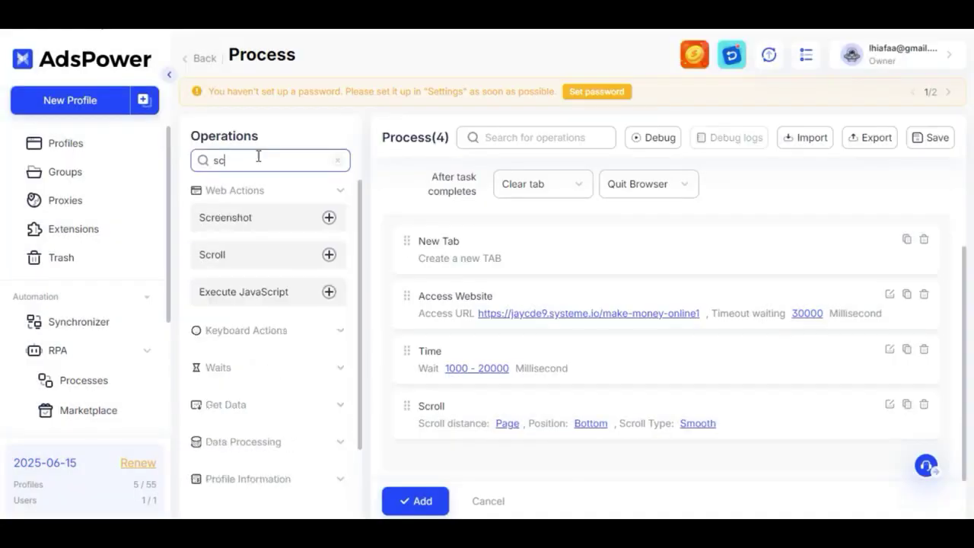
pyautogui.press('BackSpace')
pyautogui.press('BackSpace')
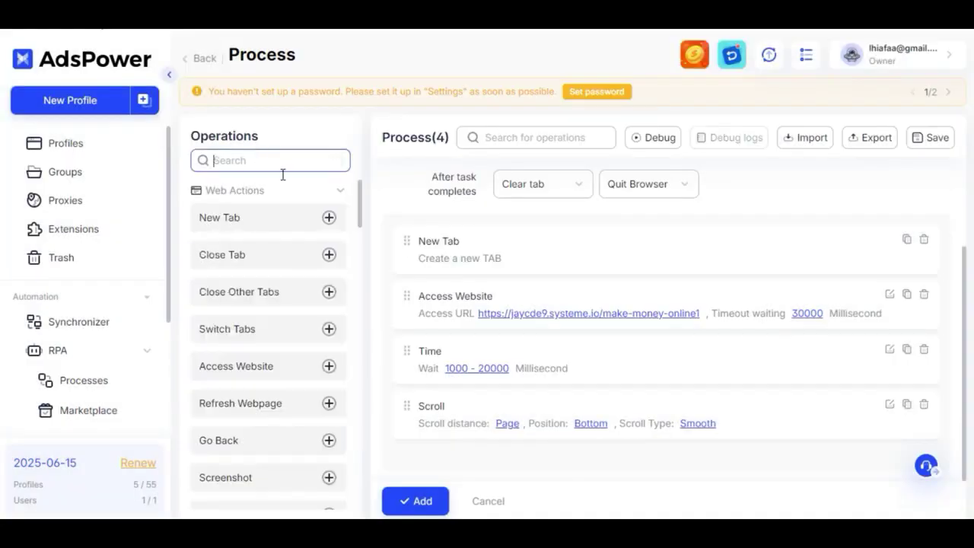
# - Add a Click step to the AdsPower process and bring up its selector field
pyautogui.write('click')
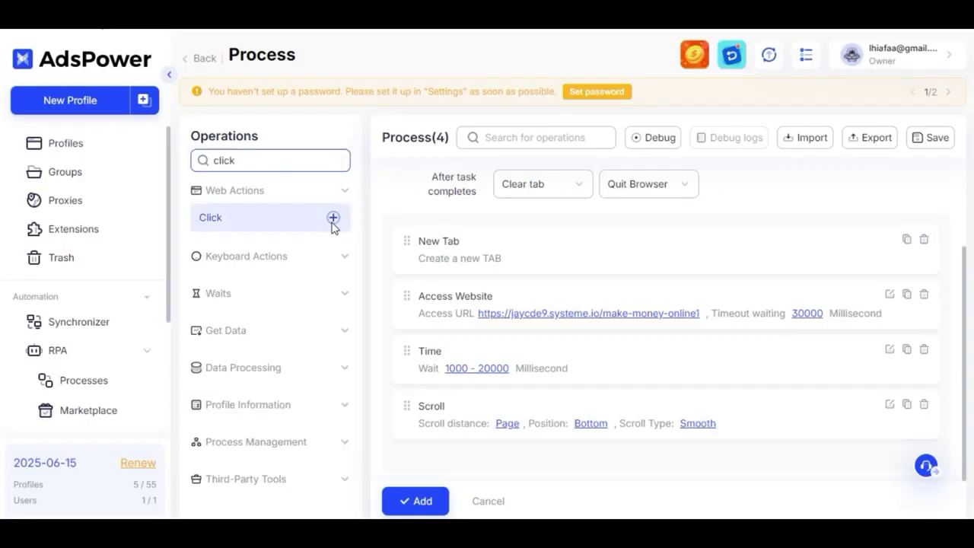
pyautogui.click(333, 217)
pyautogui.click(391, 206)
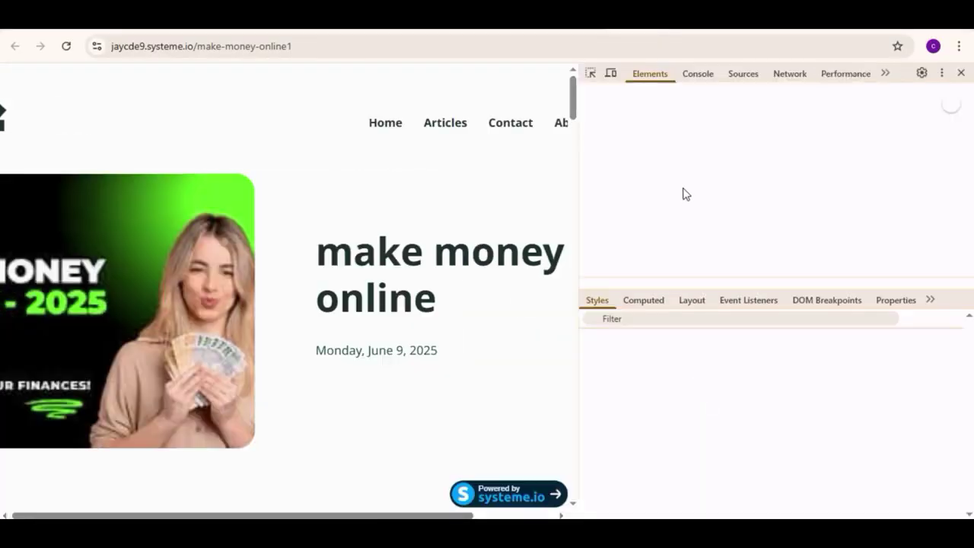
# - Copy the CSS selector of section#section-7eb46f8d from Chrome DevTools
pyautogui.click(592, 73)
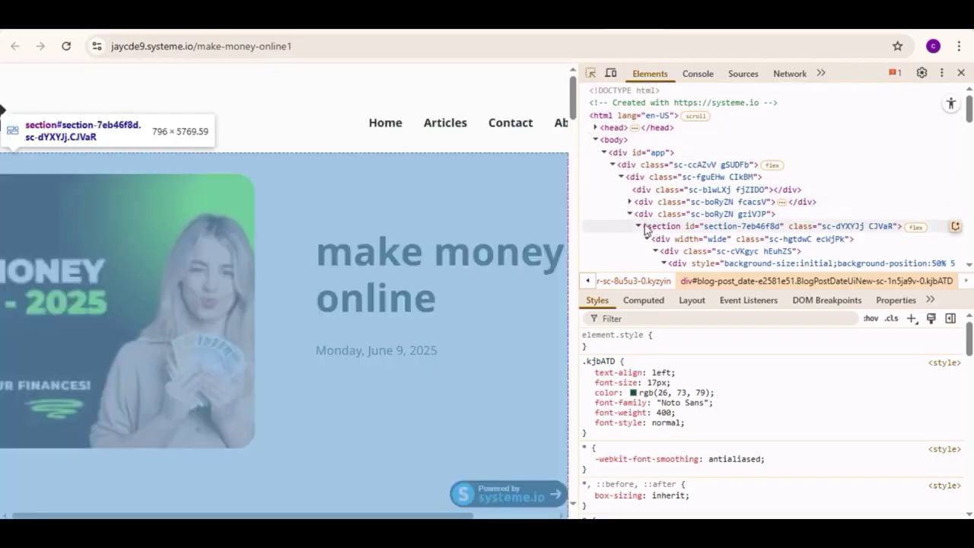
pyautogui.click(646, 227)
pyautogui.rightClick(645, 227)
pyautogui.moveTo(751, 213)
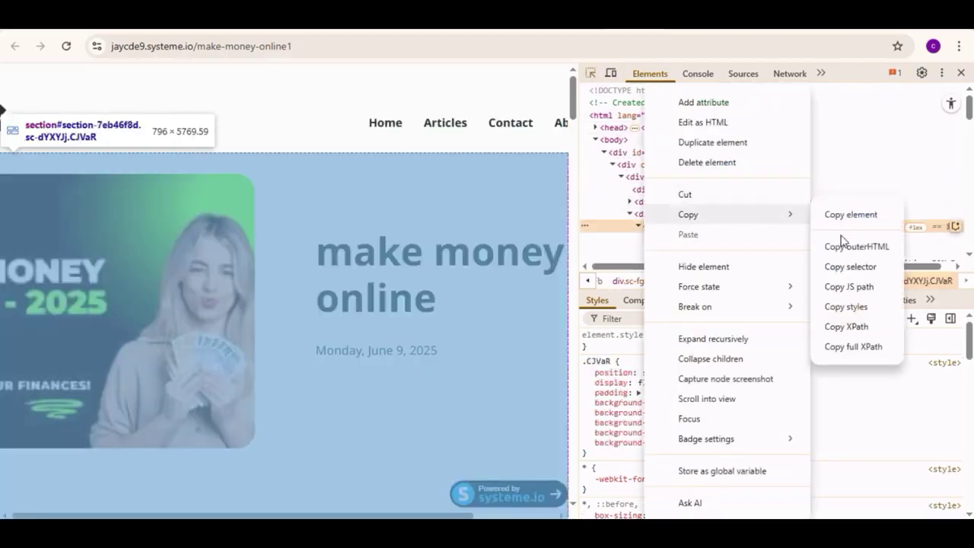
pyautogui.click(850, 266)
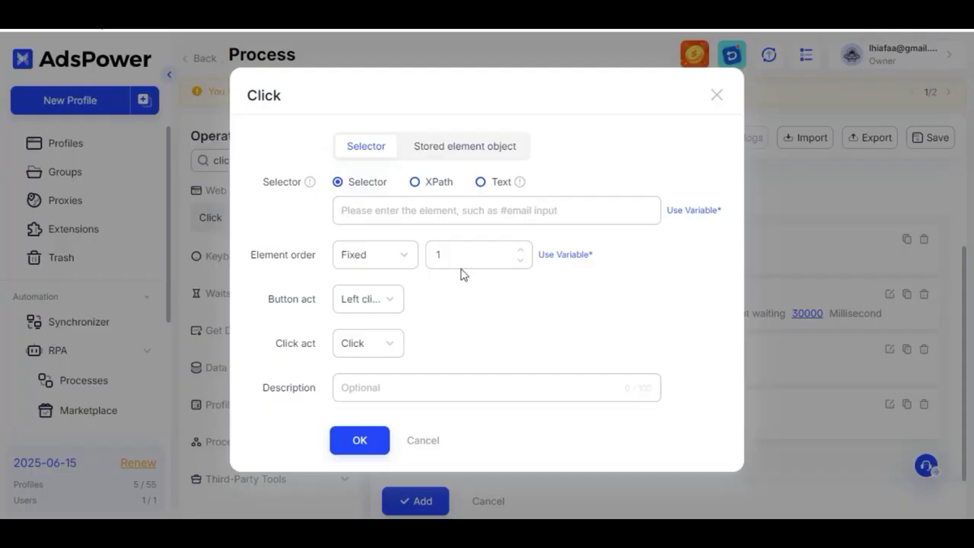
# - Paste the copied section selector into the Click step and confirm it
pyautogui.click(395, 209)
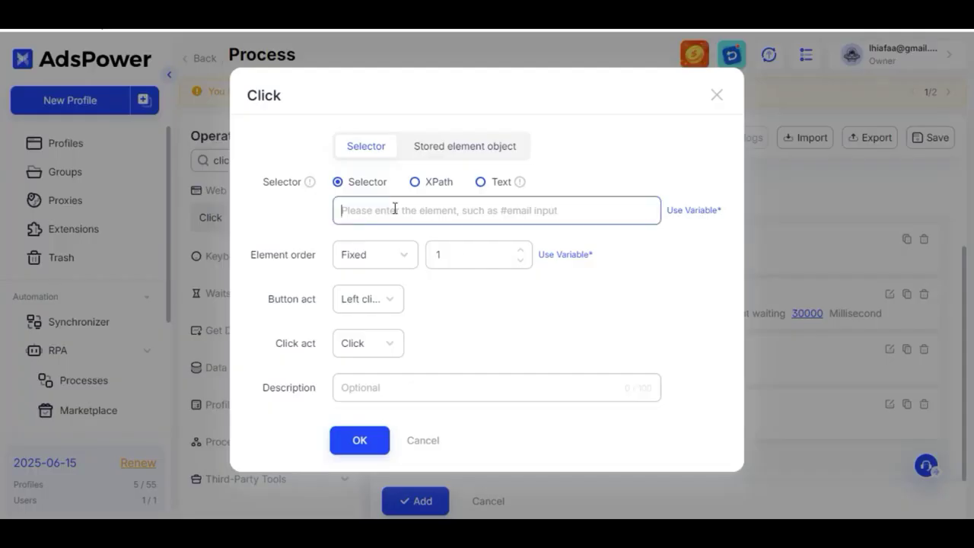
pyautogui.hotkey('ctrl', 'v')
pyautogui.click(356, 440)
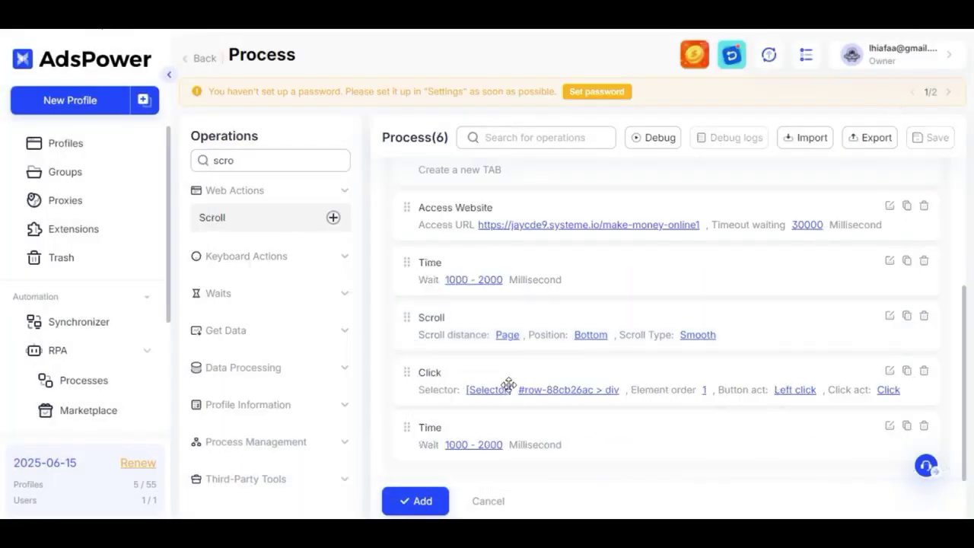
# - Duplicate the page-bottom Scroll step, move it after the last wait, and save the process
pyautogui.click(906, 318)
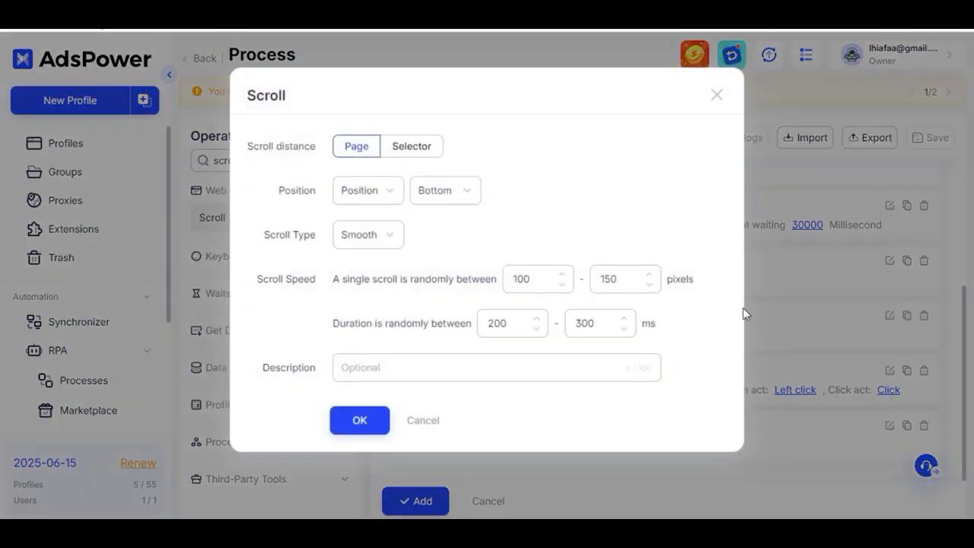
pyautogui.click(359, 419)
pyautogui.moveTo(495, 321); pyautogui.dragTo(480, 482)
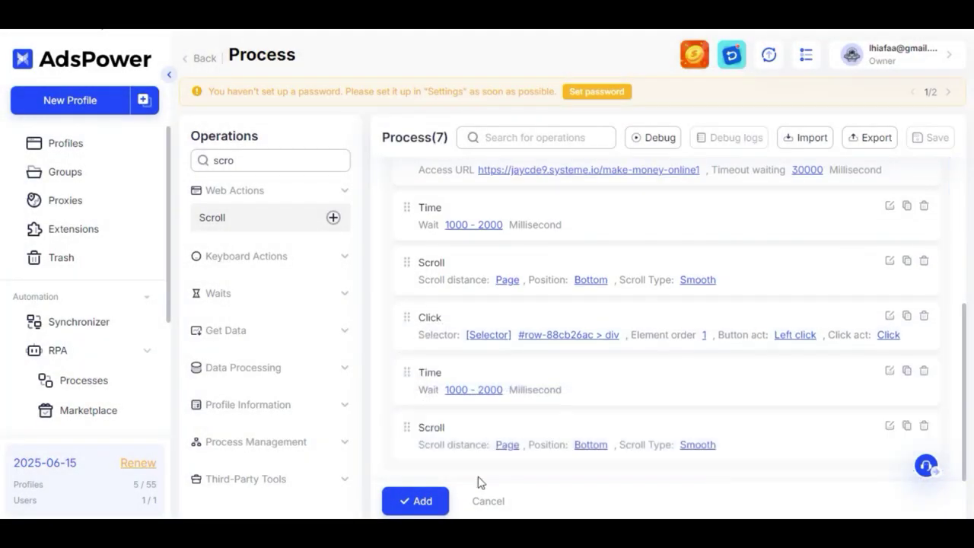
pyautogui.click(420, 501)
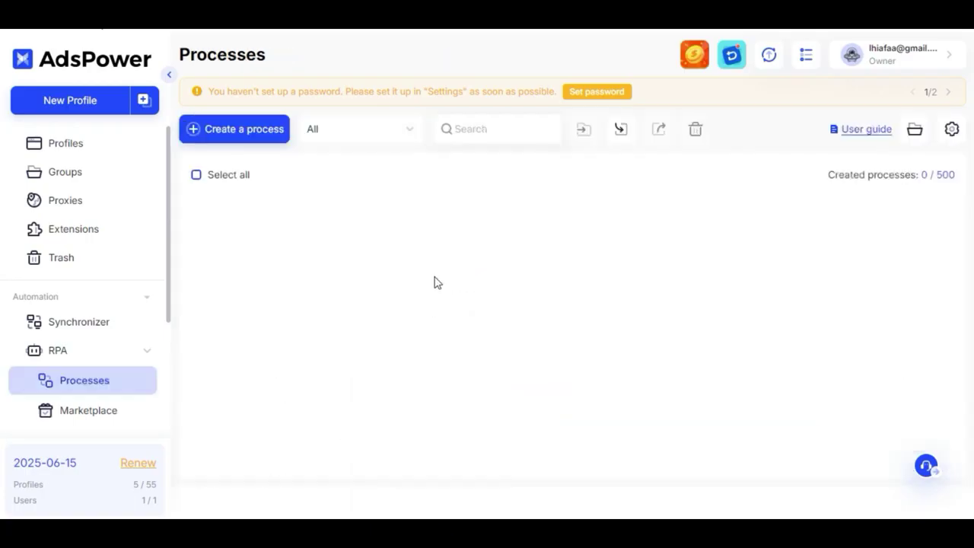
# - Select profile 638 in Profiles and set up an RPA task, showing the process list
pyautogui.click(72, 150)
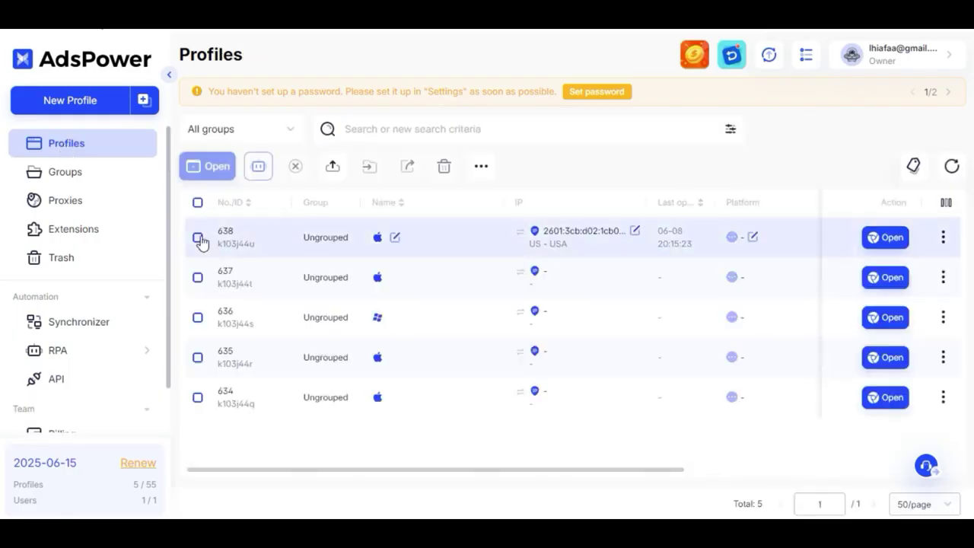
pyautogui.click(198, 238)
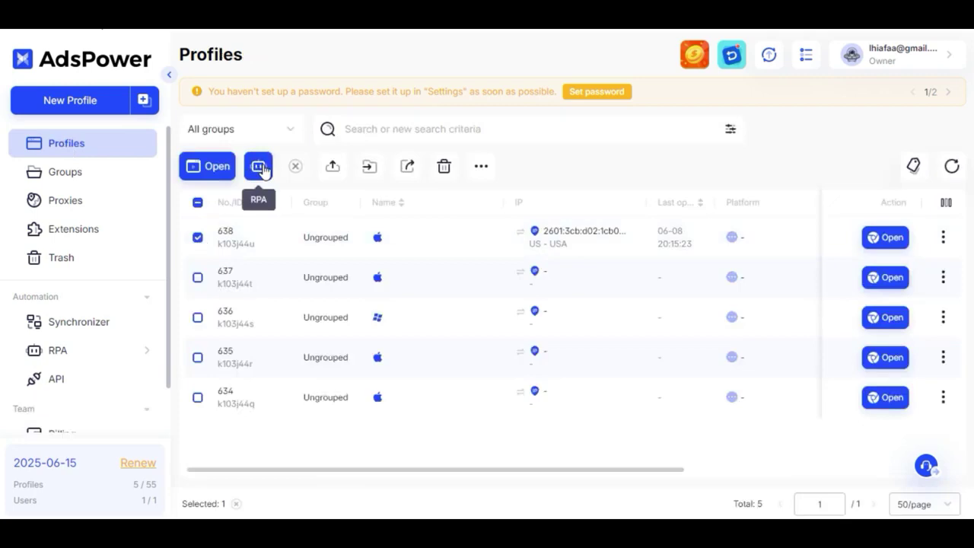
pyautogui.click(260, 167)
pyautogui.click(511, 245)
# - Start blog2 on profile 638 and let it scroll the make-money-online post to the ad
pyautogui.click(487, 276)
pyautogui.click(357, 421)
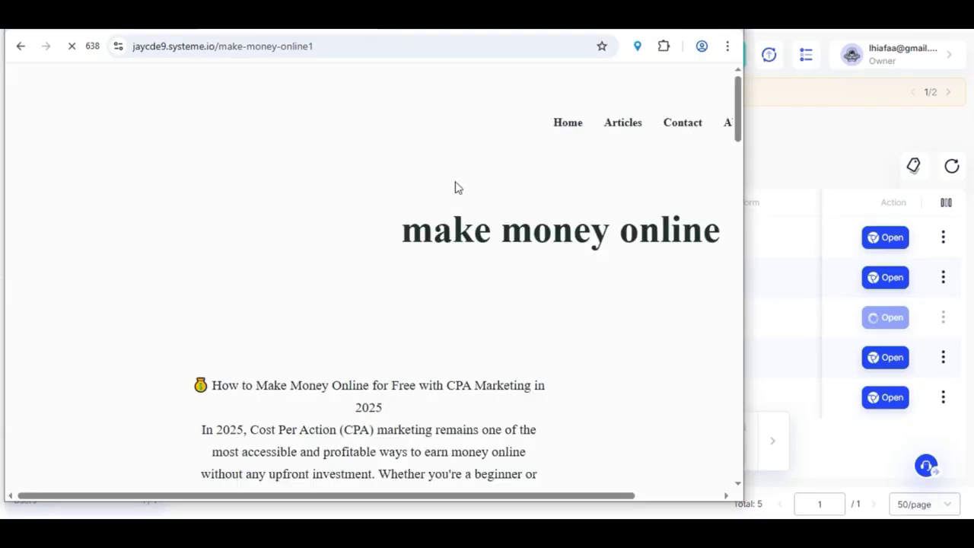
pyautogui.scroll(-3, 420, 208)
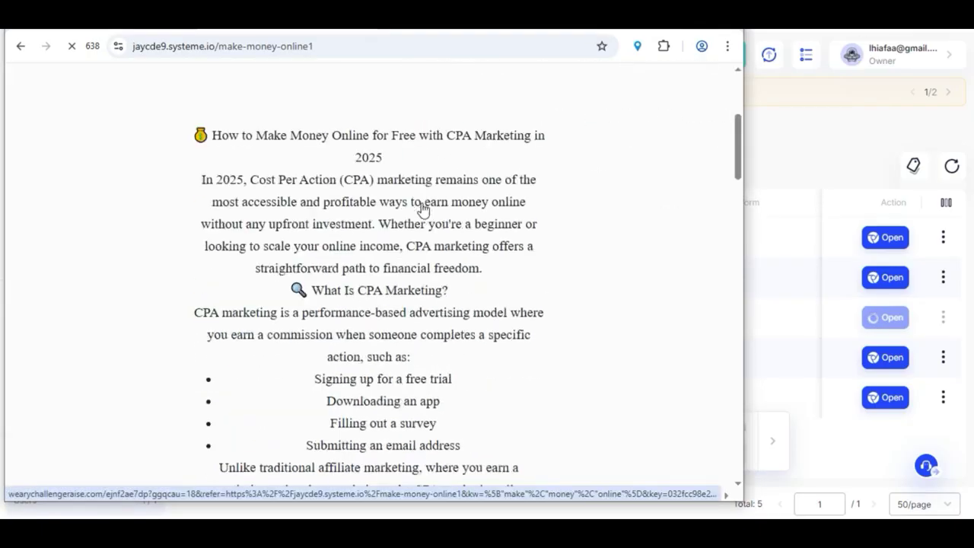
pyautogui.scroll(-5, 423, 208)
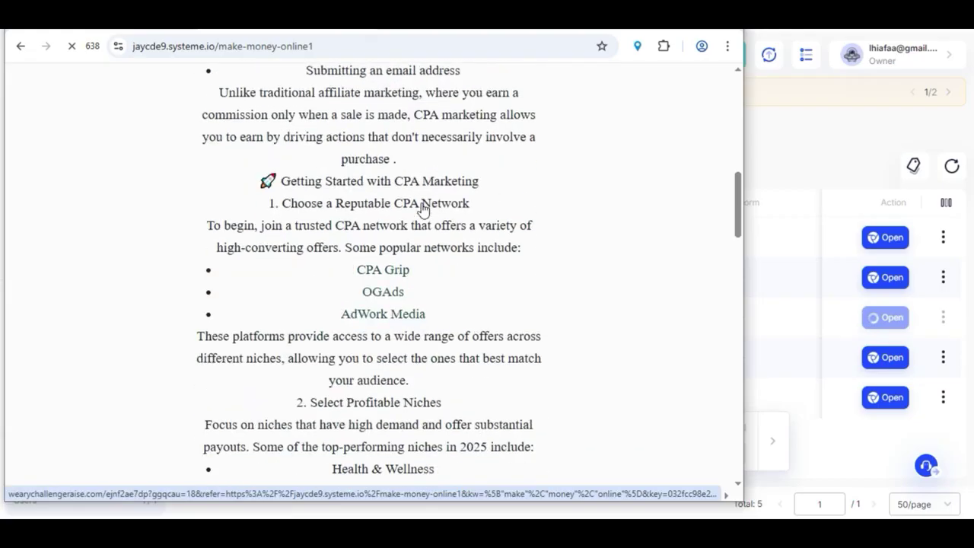
pyautogui.scroll(-2, 424, 209)
pyautogui.scroll(-5, 423, 208)
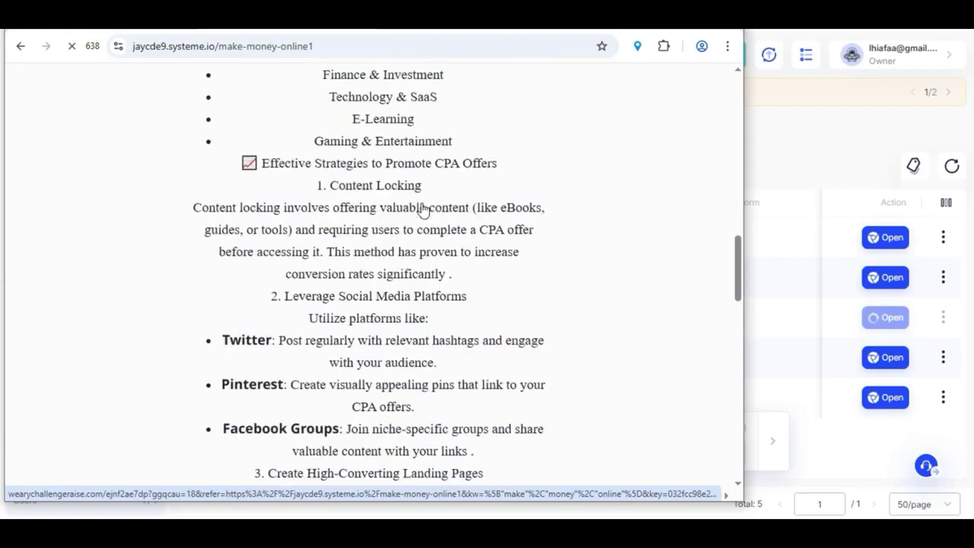
pyautogui.scroll(-5, 423, 208)
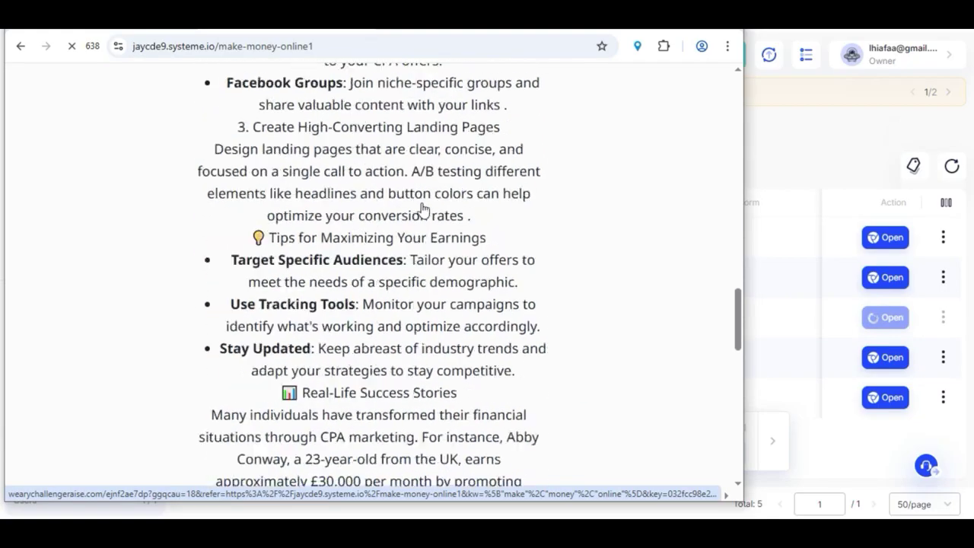
pyautogui.scroll(-9, 423, 209)
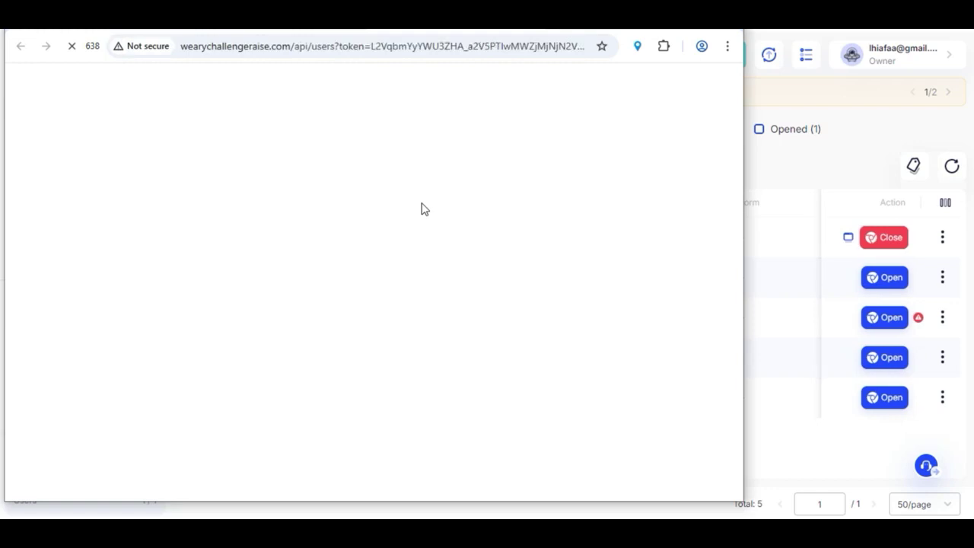
pyautogui.hotkey('alt', 'Tab')
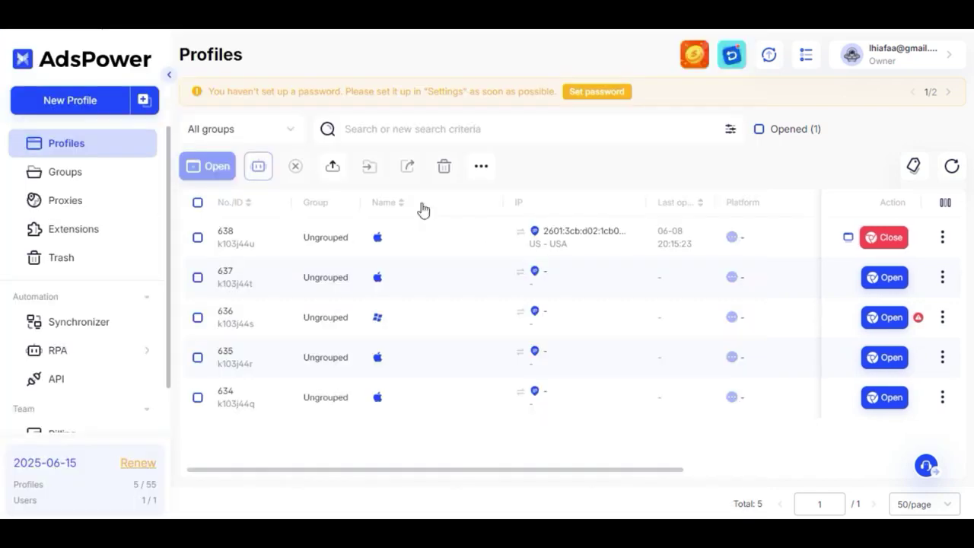
pyautogui.click(873, 248)
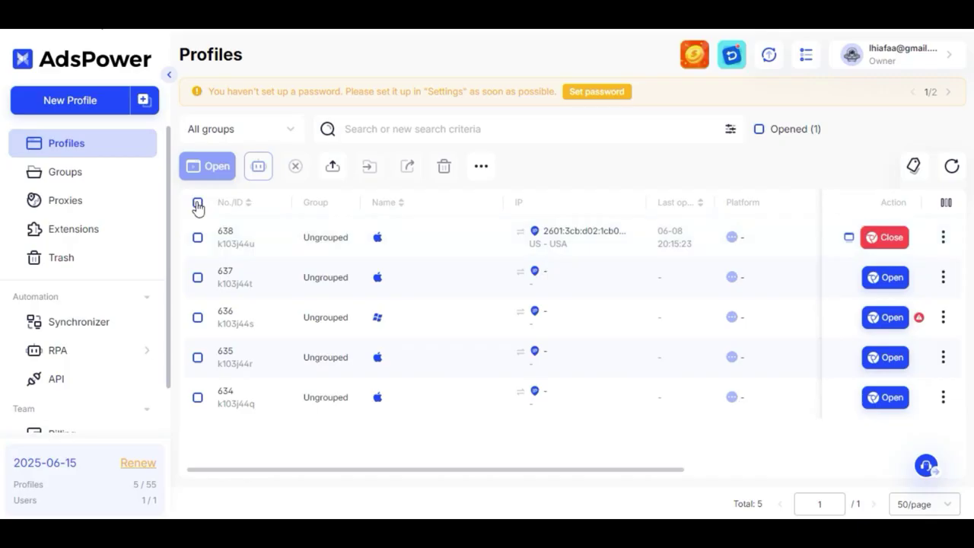
# - Create a scheduled blog2 task for all five profiles, repeating at a 10-minute interval
pyautogui.click(198, 204)
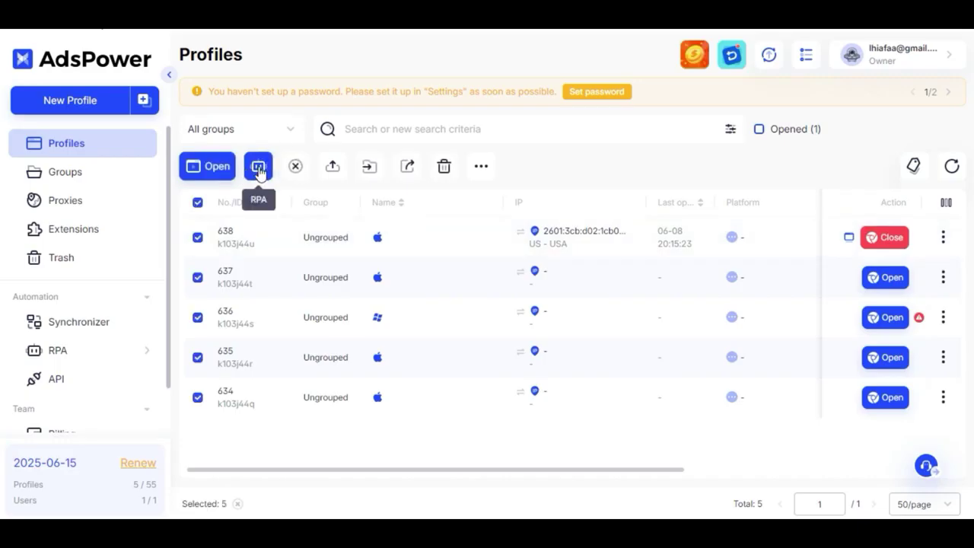
pyautogui.click(259, 171)
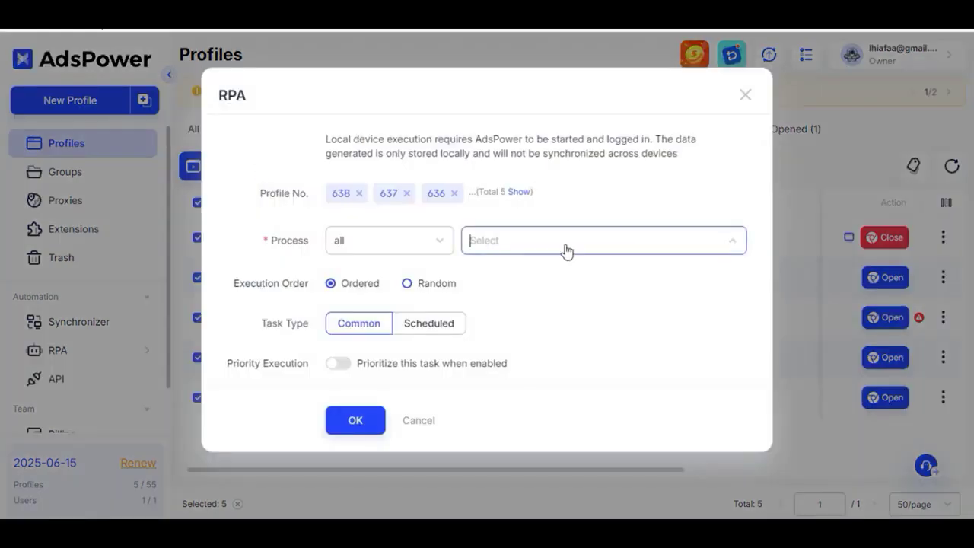
pyautogui.click(565, 251)
pyautogui.click(493, 283)
pyautogui.click(429, 323)
pyautogui.scroll(-1, 752, 348)
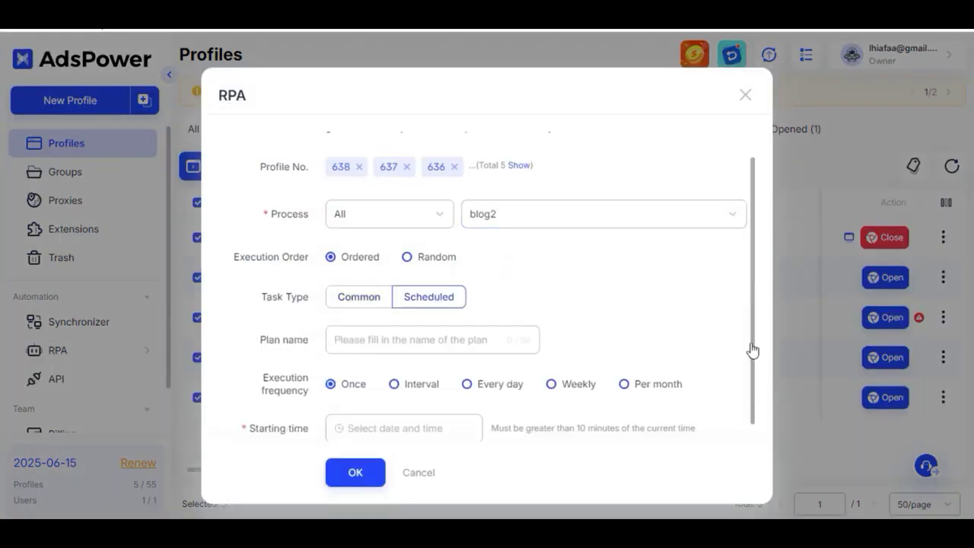
pyautogui.click(395, 369)
pyautogui.click(337, 405)
pyautogui.scroll(-2, 754, 398)
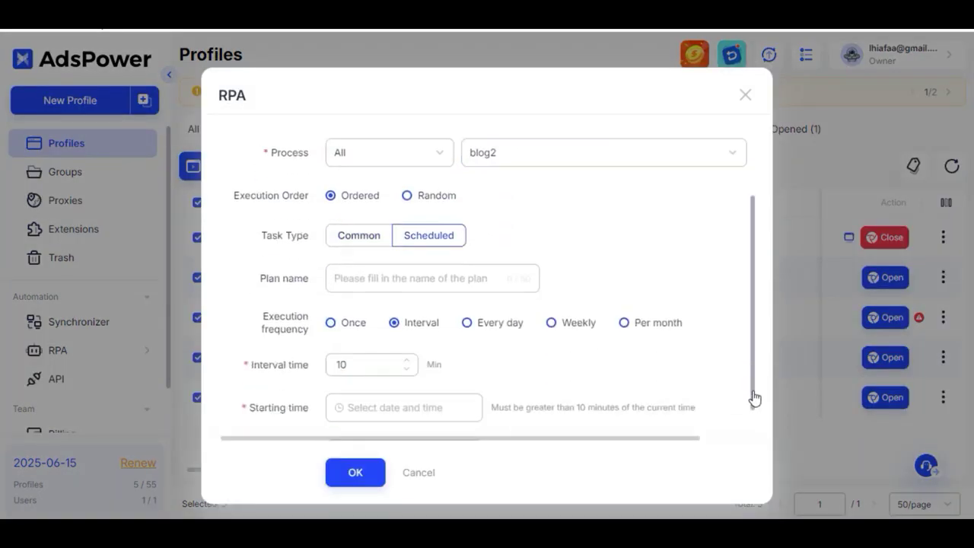
pyautogui.click(357, 472)
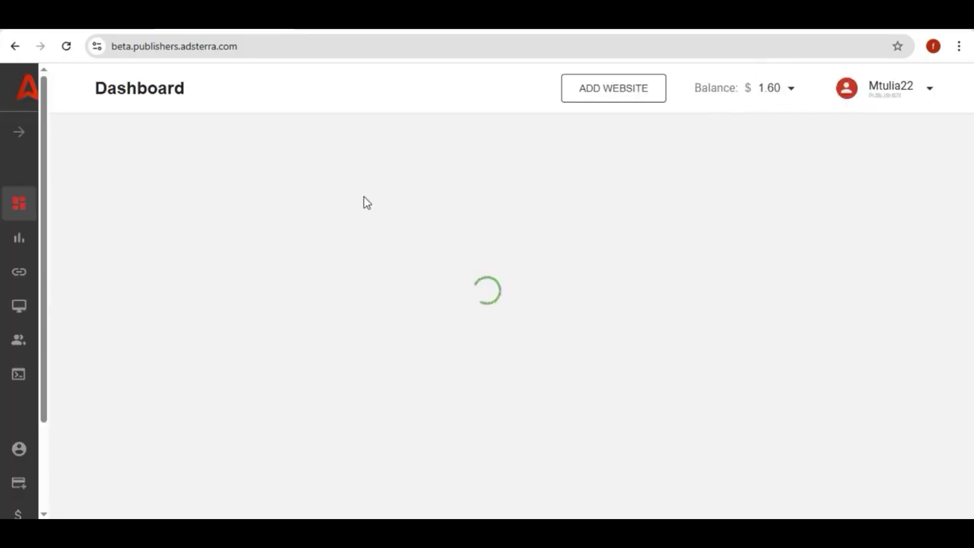
# - Open Adsterra's Statistics report and scroll through the impressions, clicks and revenue table
pyautogui.click(19, 242)
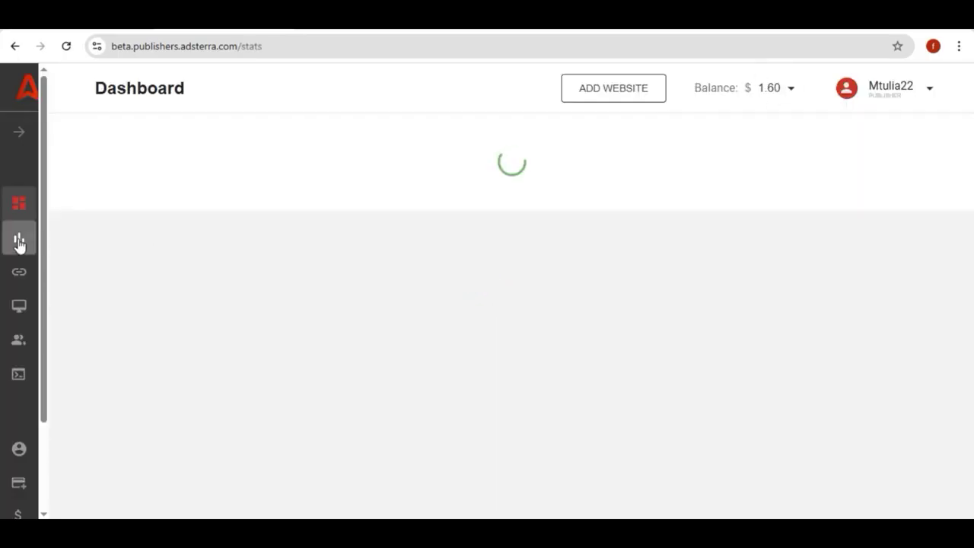
pyautogui.click(14, 245)
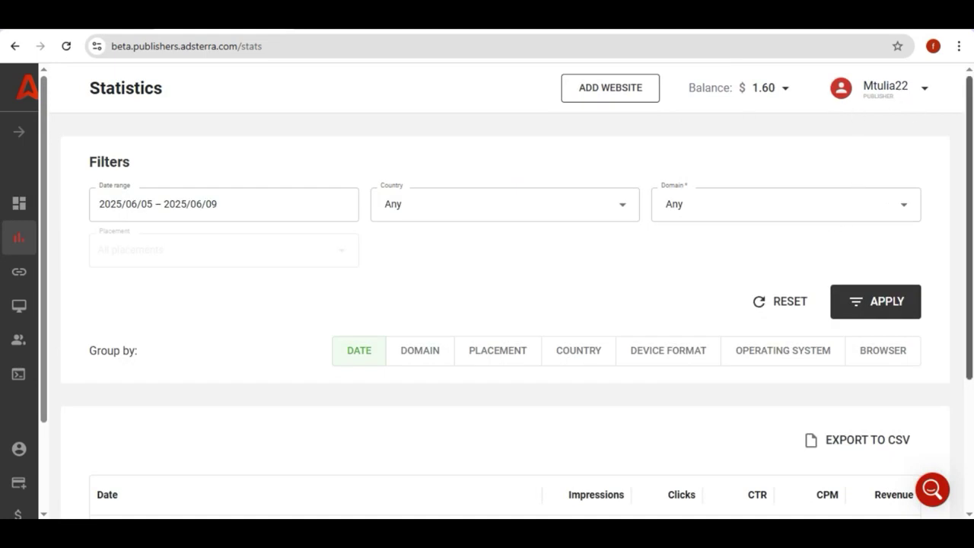
pyautogui.scroll(-1, 959, 510)
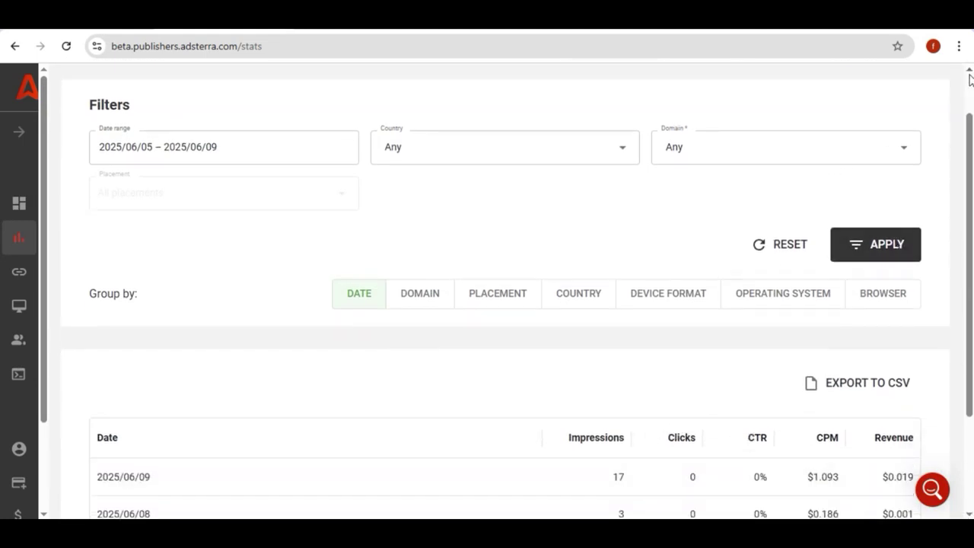
pyautogui.scroll(1, 145, 502)
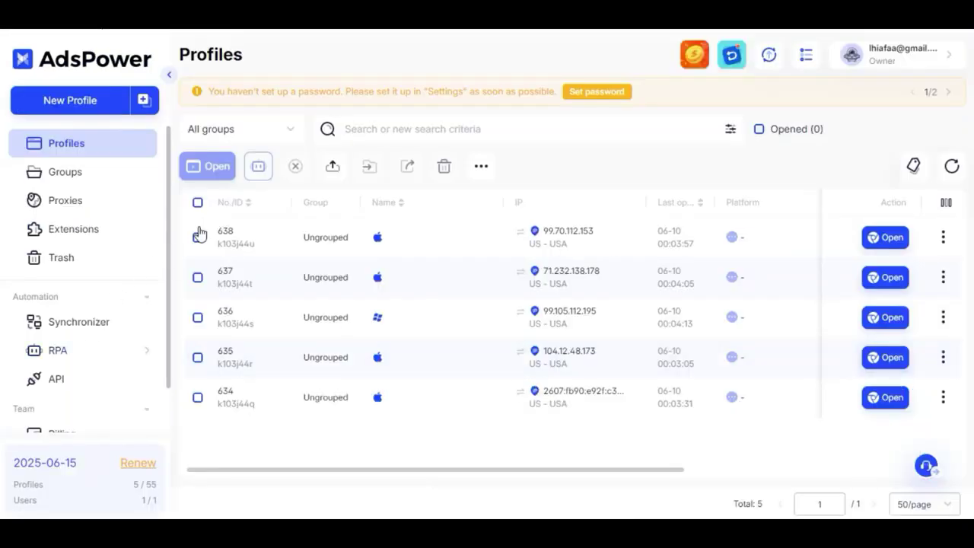
# - Select all five profiles and launch the blog2 RPA task on them immediately
pyautogui.click(198, 204)
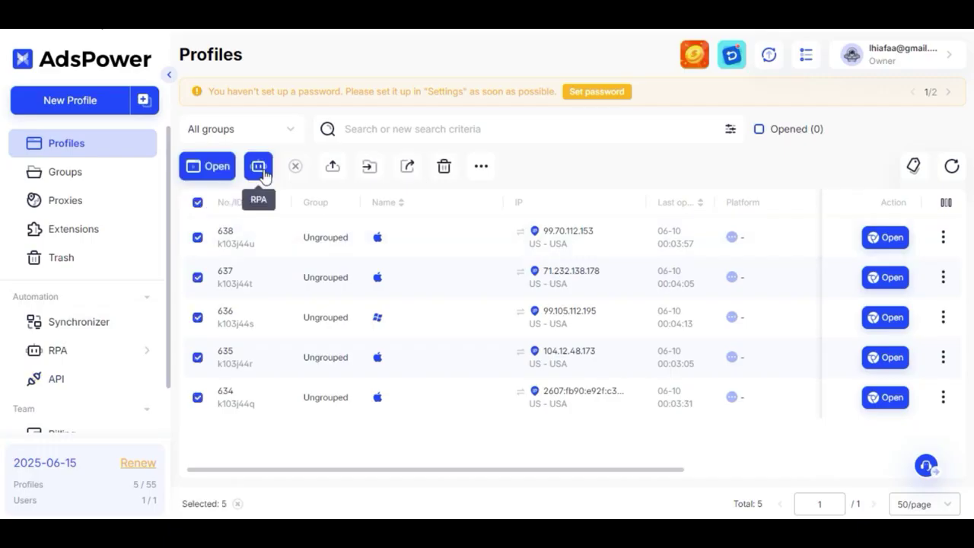
pyautogui.click(261, 172)
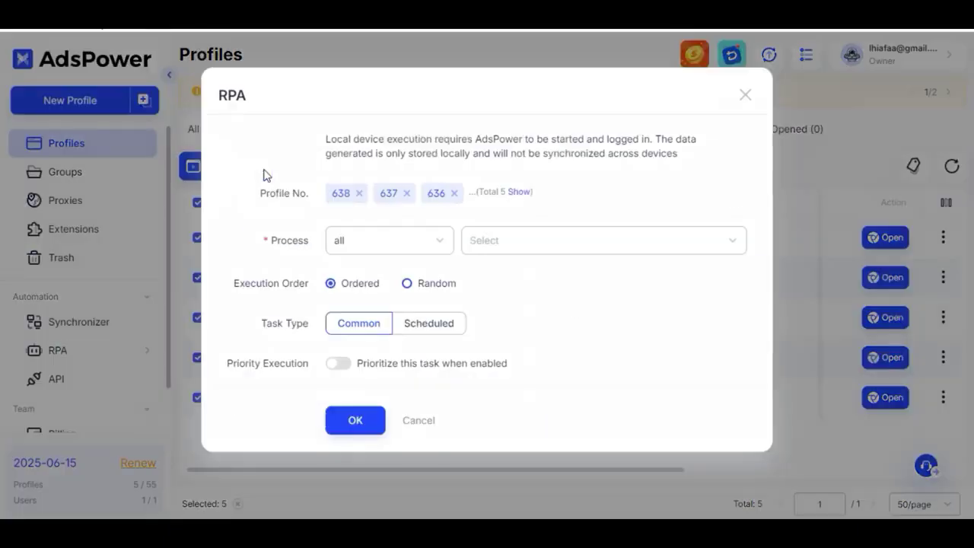
pyautogui.click(488, 252)
pyautogui.click(487, 277)
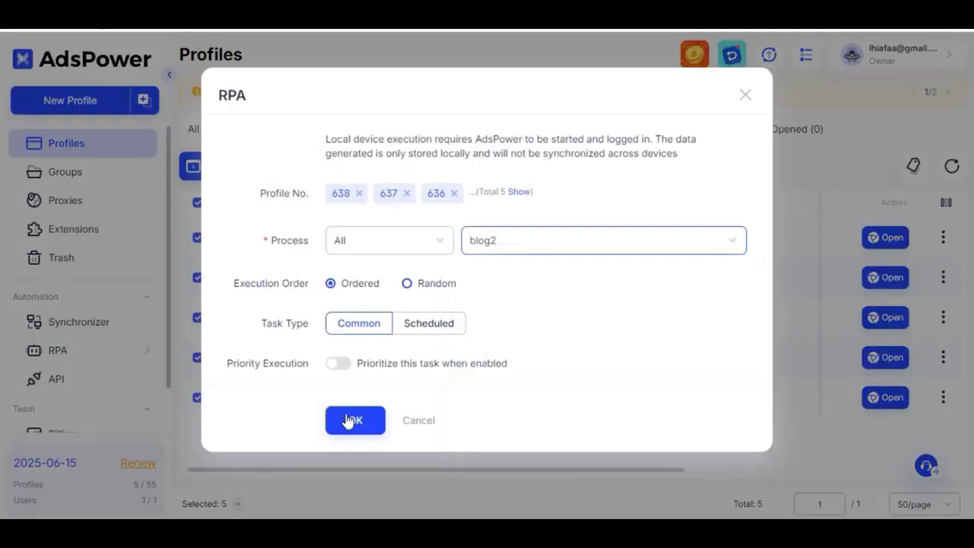
pyautogui.click(356, 421)
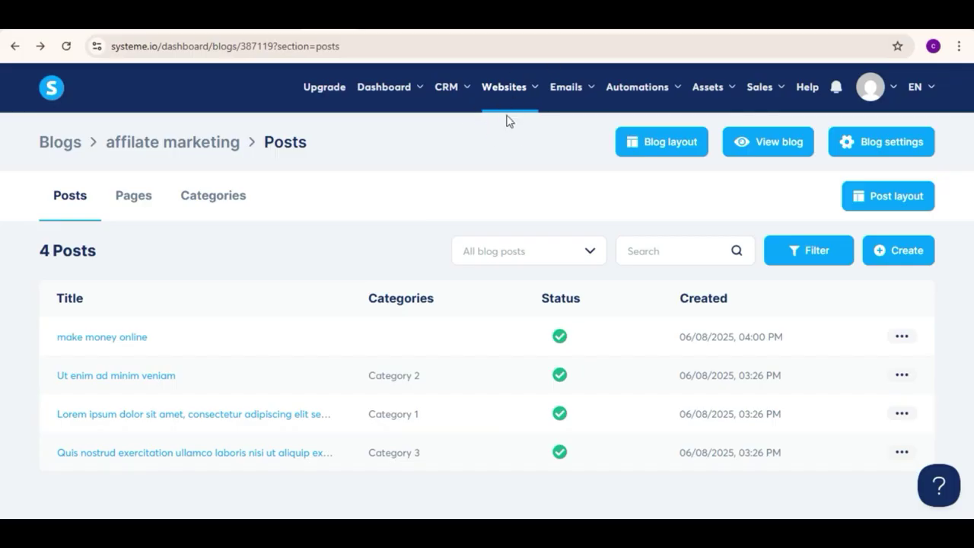
pyautogui.moveTo(507, 116)
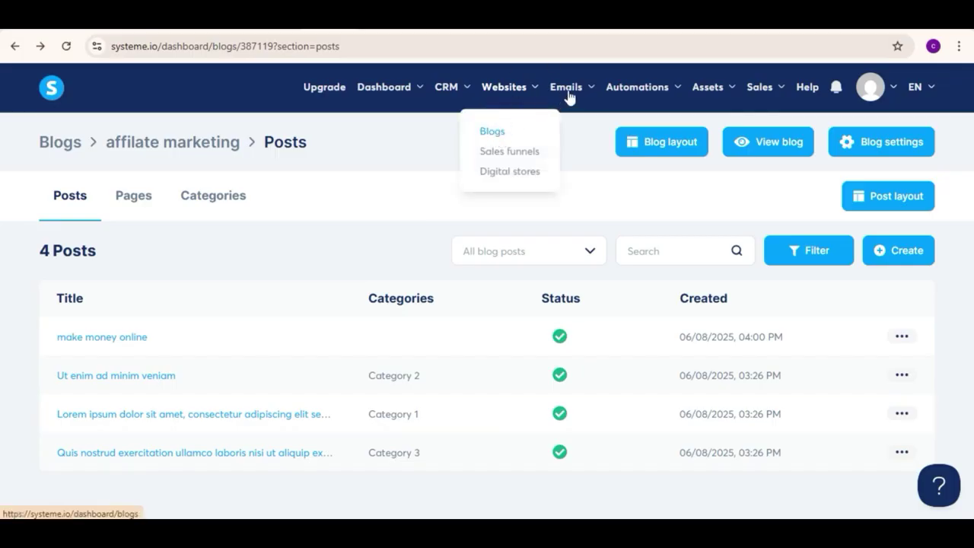
pyautogui.moveTo(631, 95)
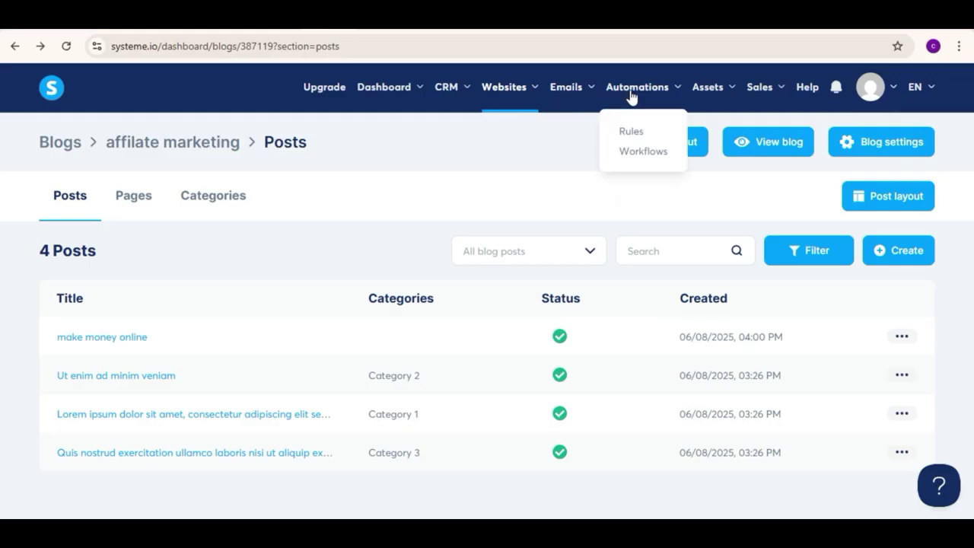
pyautogui.moveTo(755, 96)
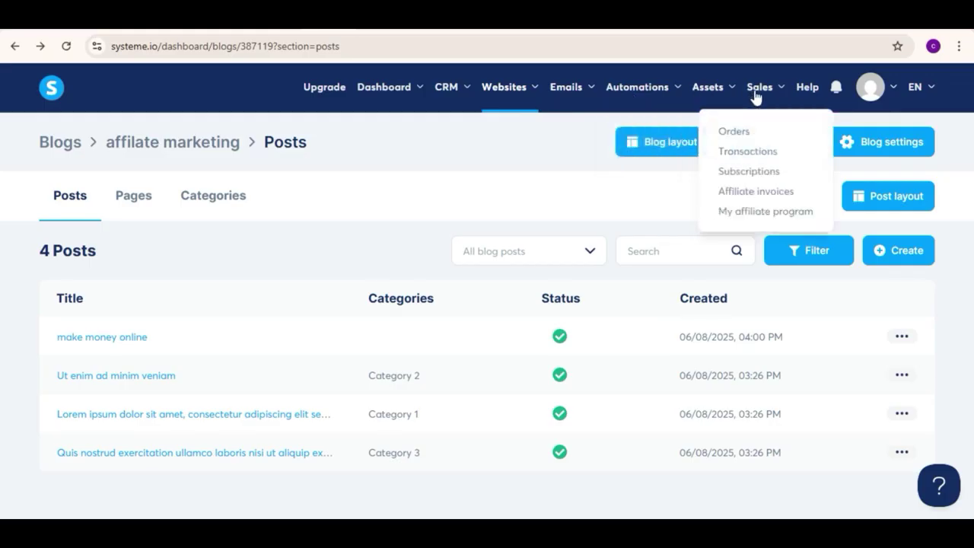